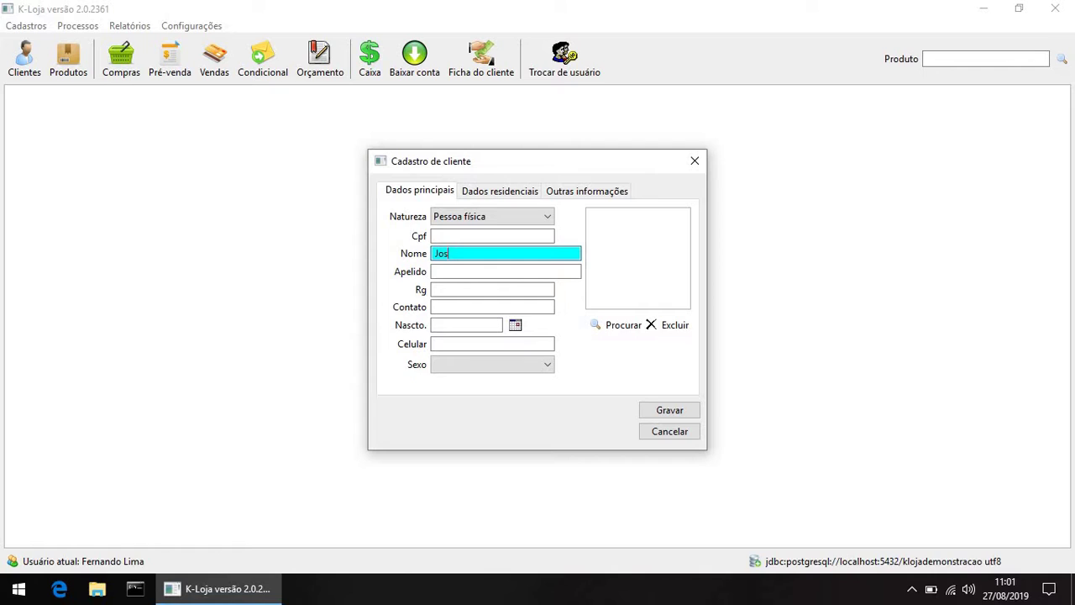
Step: Finish the client's full name and set the residential city code to 1 (Candido Mota)
{"action": "left_click", "coordinate": [538, 270]}
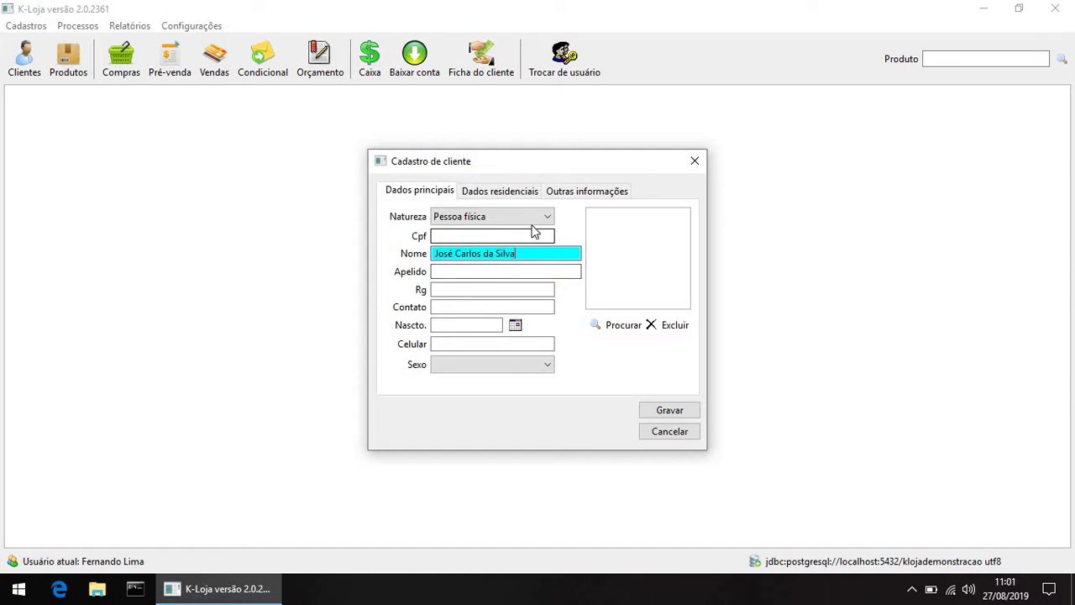
{"action": "left_click", "coordinate": [500, 191]}
{"action": "left_click", "coordinate": [469, 216]}
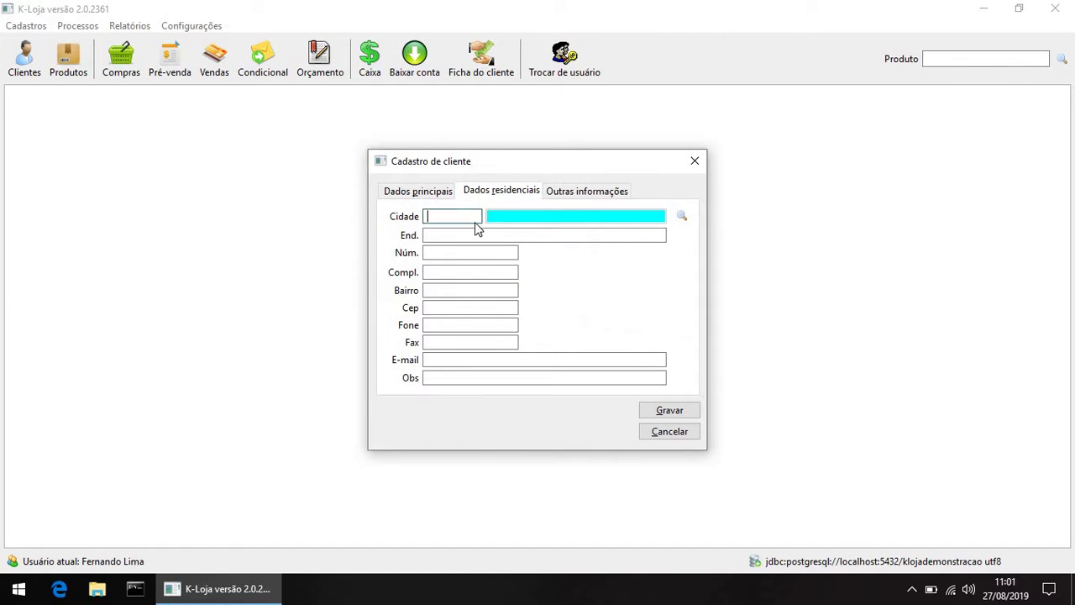
{"action": "type", "text": "1"}
{"action": "left_click", "coordinate": [482, 232]}
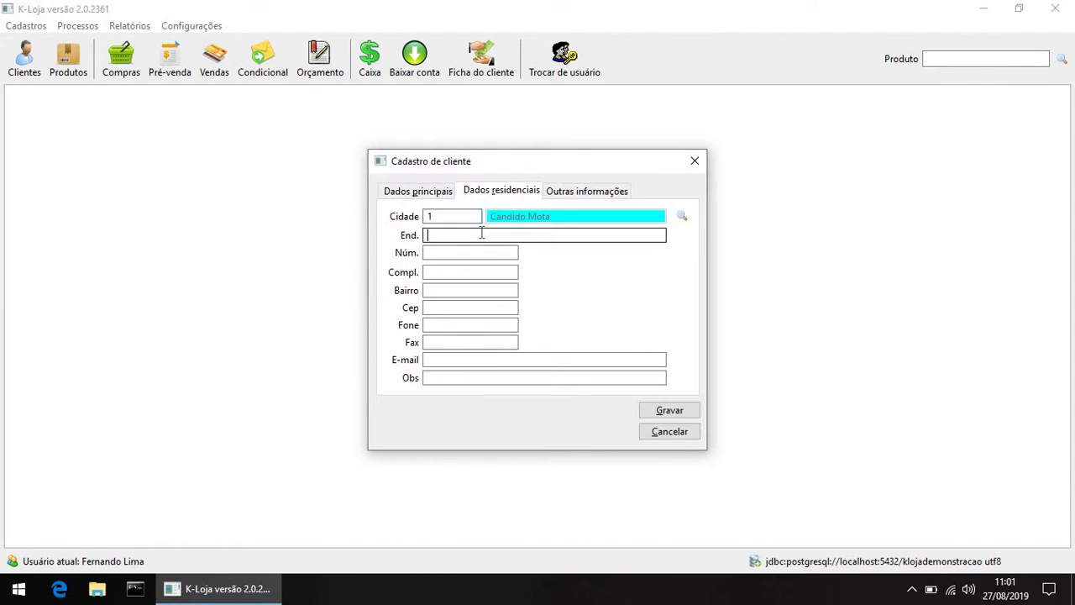
Step: Review the registration sections, click Gravar, then close the window confirming Sim
{"action": "left_click", "coordinate": [429, 192]}
{"action": "left_click", "coordinate": [504, 192]}
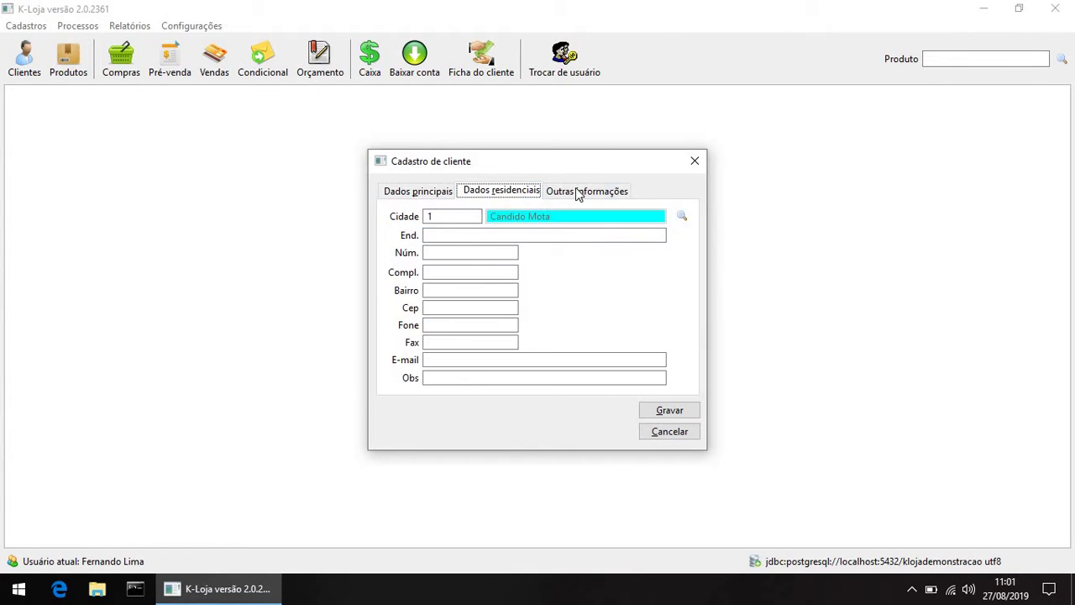
{"action": "left_click", "coordinate": [578, 191]}
{"action": "left_click", "coordinate": [467, 197]}
{"action": "left_click", "coordinate": [420, 191]}
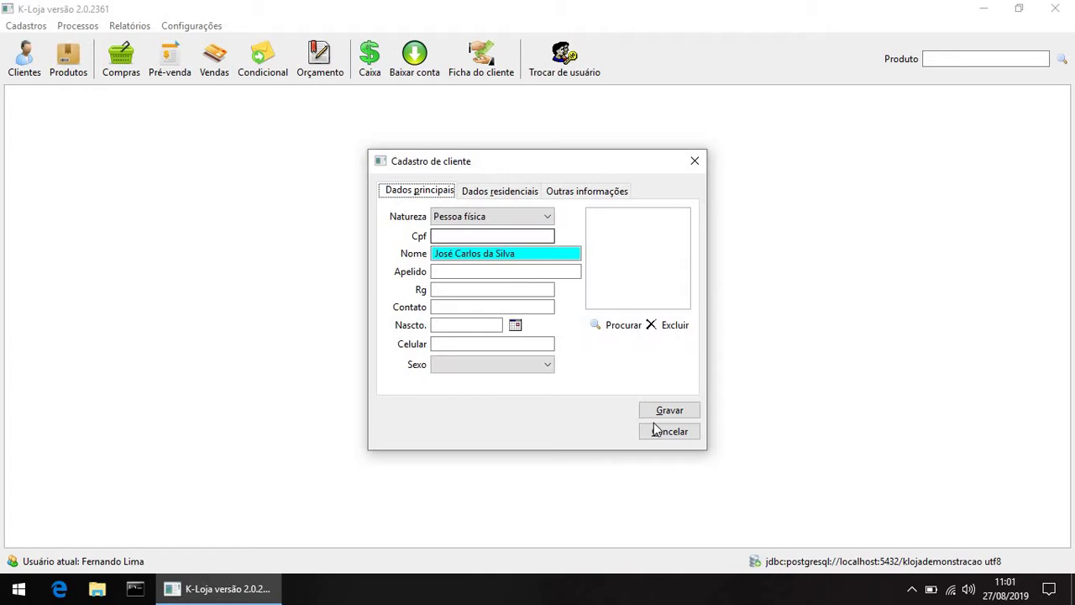
{"action": "left_click", "coordinate": [669, 411]}
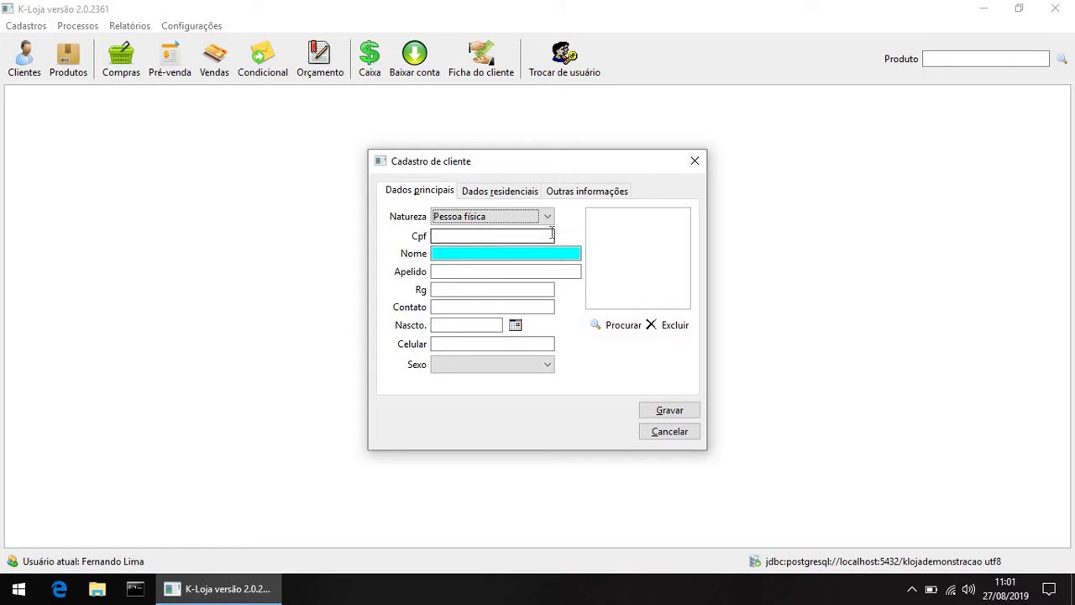
{"action": "left_click", "coordinate": [693, 163]}
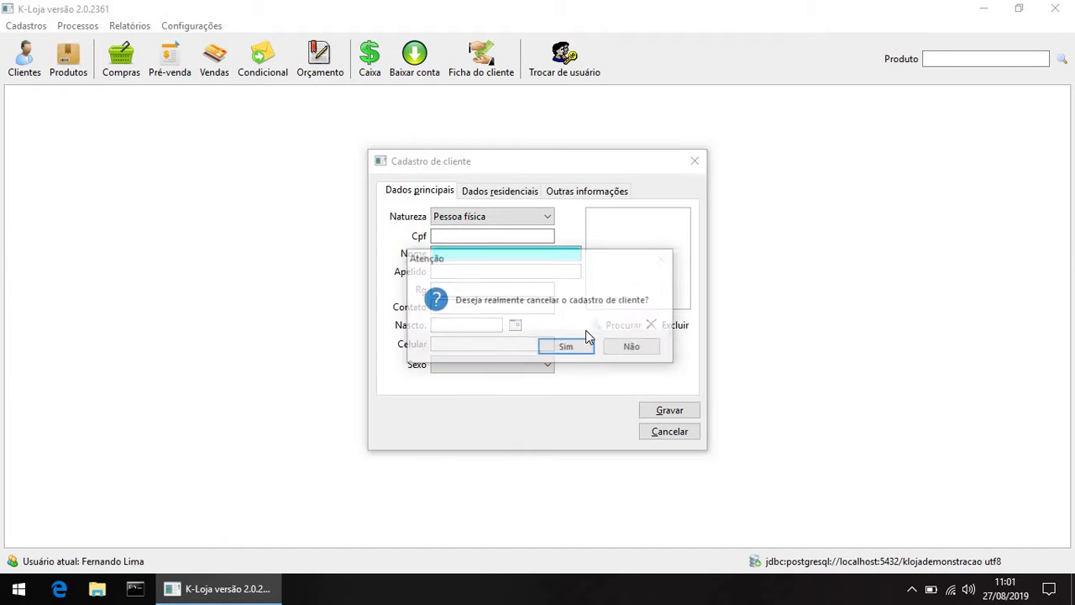
{"action": "left_click", "coordinate": [578, 347]}
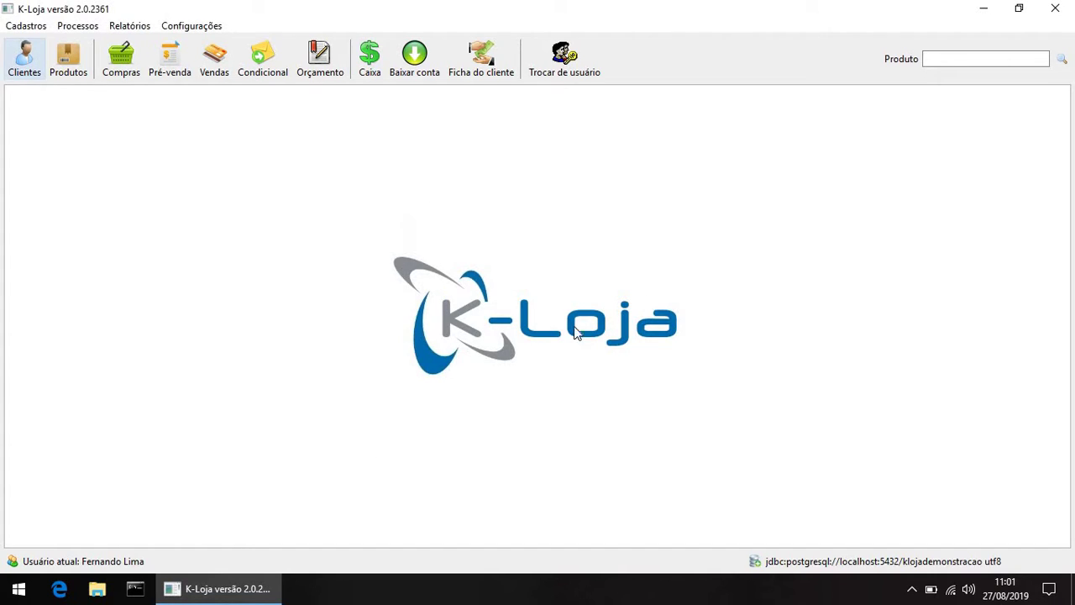
Step: Search the full client list, pick the newly registered client and accept their record
{"action": "left_click", "coordinate": [483, 73]}
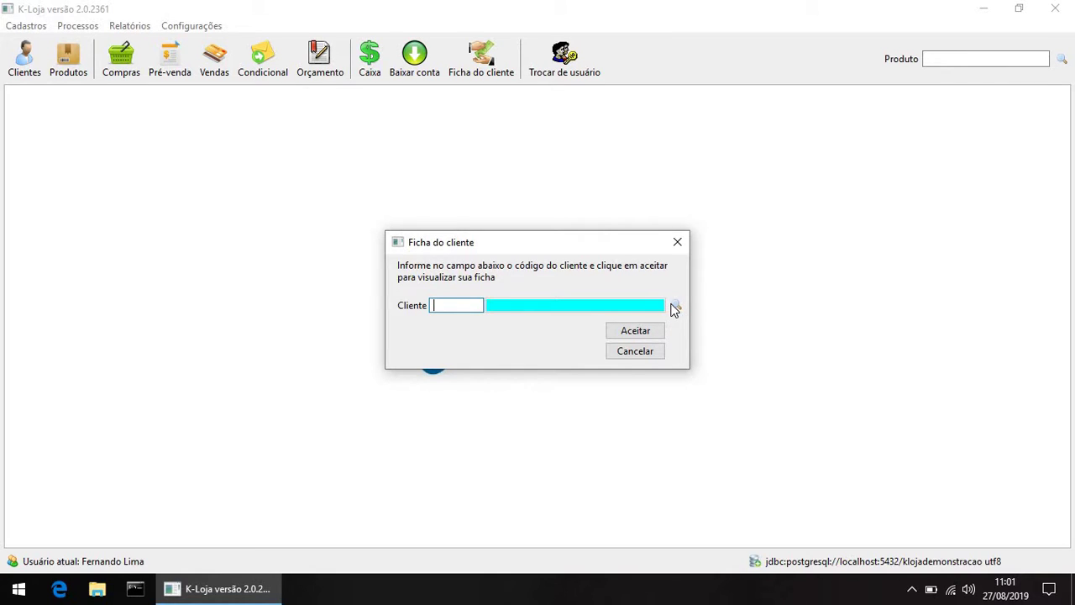
{"action": "left_click", "coordinate": [676, 307]}
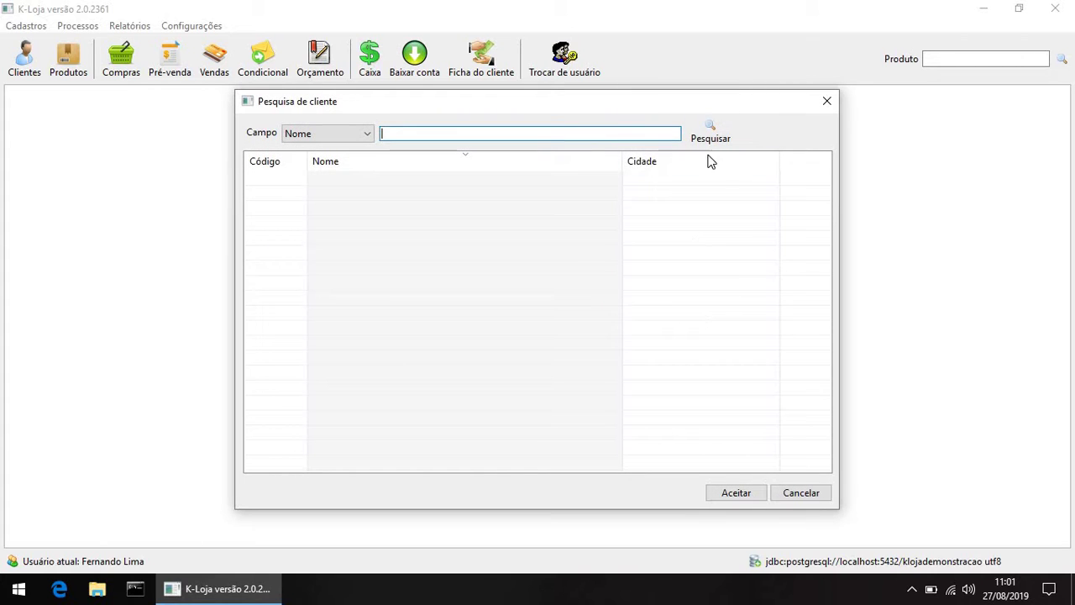
{"action": "left_click", "coordinate": [710, 134]}
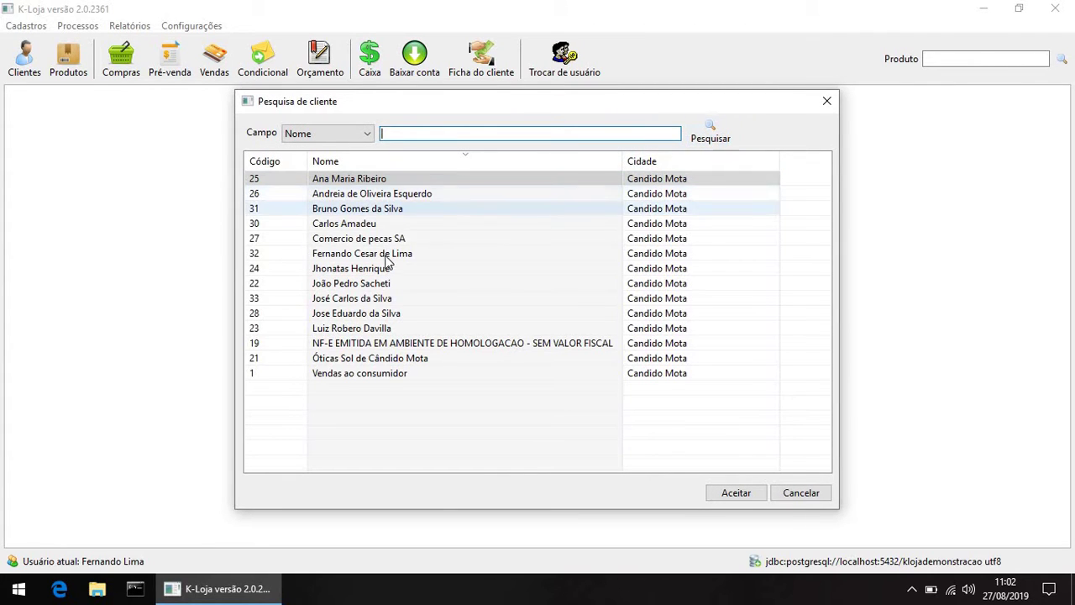
{"action": "double_click", "coordinate": [364, 299]}
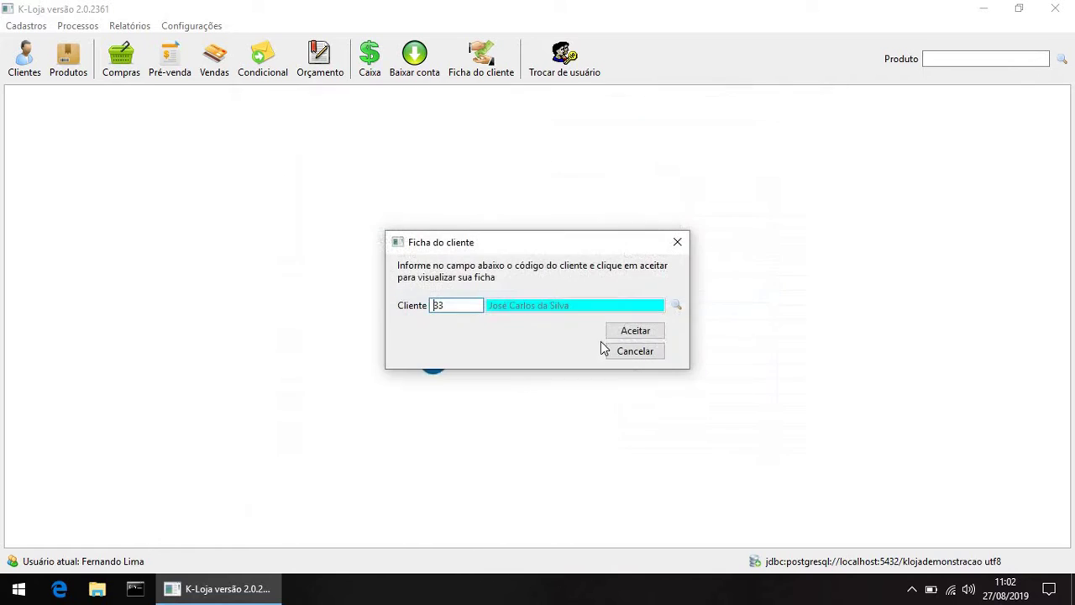
{"action": "left_click", "coordinate": [649, 333]}
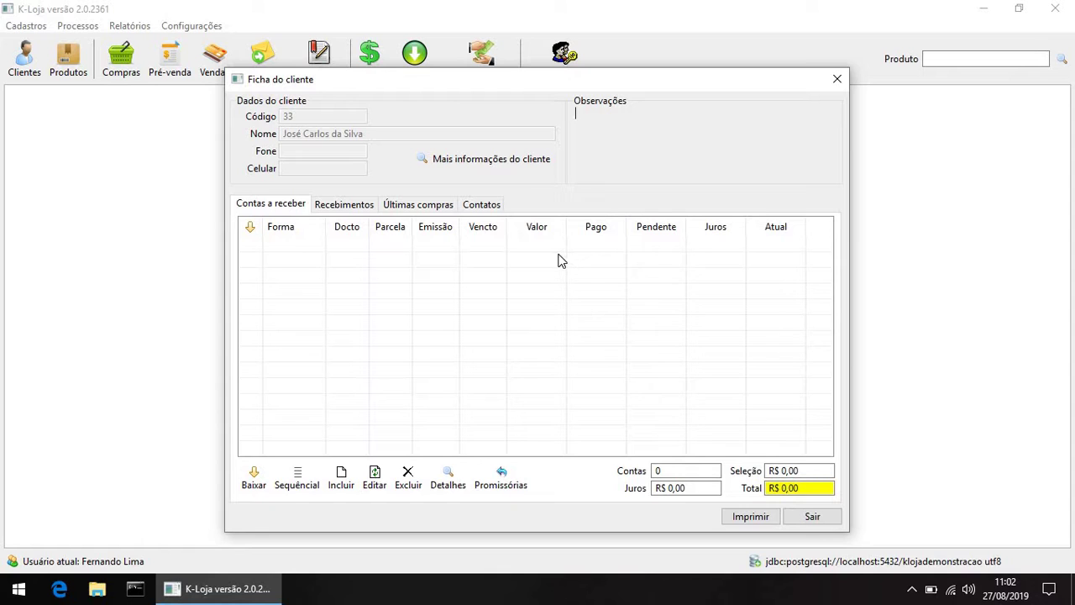
Step: Check the Recebimentos, Últimas compras and Contatos tabs, return to Contas a receber, then close
{"action": "left_click", "coordinate": [340, 209]}
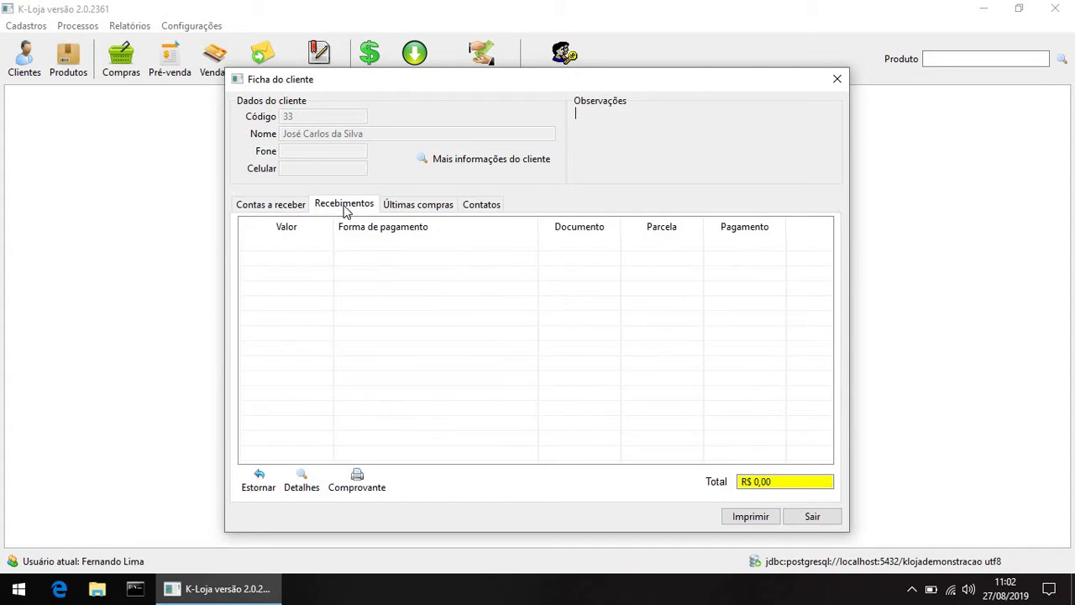
{"action": "left_click", "coordinate": [437, 210]}
{"action": "left_click", "coordinate": [495, 211]}
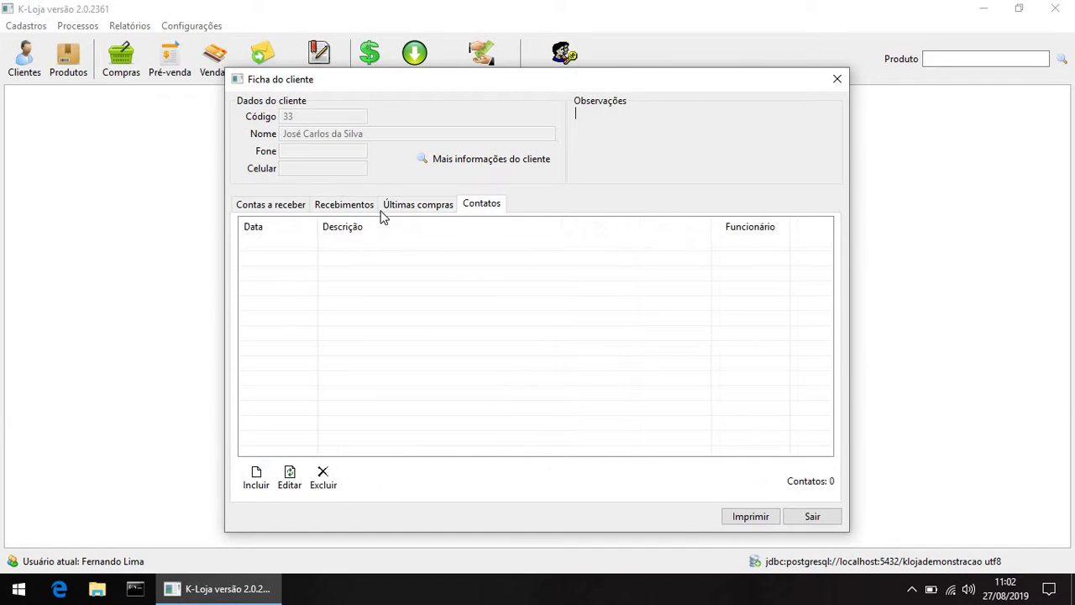
{"action": "left_click", "coordinate": [280, 208]}
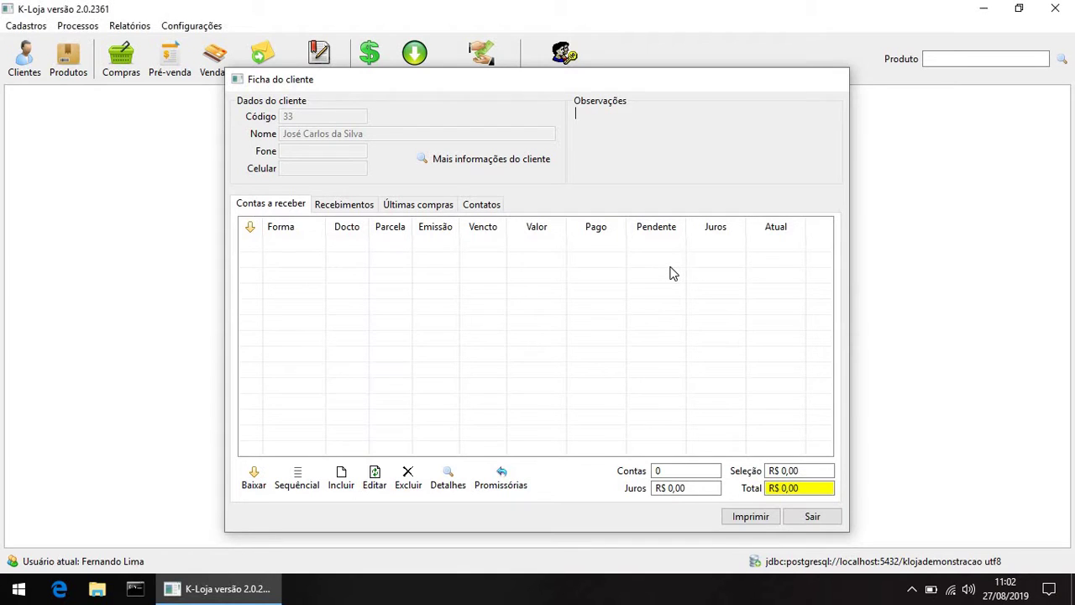
{"action": "key", "text": "Escape"}
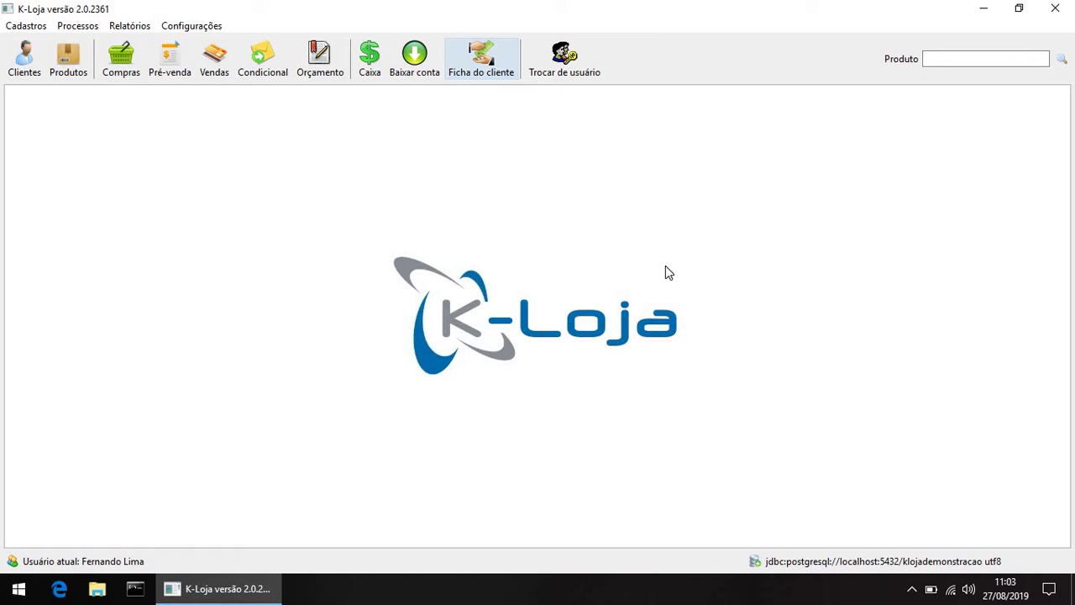
Step: Start a new sale for client 33 with salesperson 1
{"action": "left_click", "coordinate": [218, 67]}
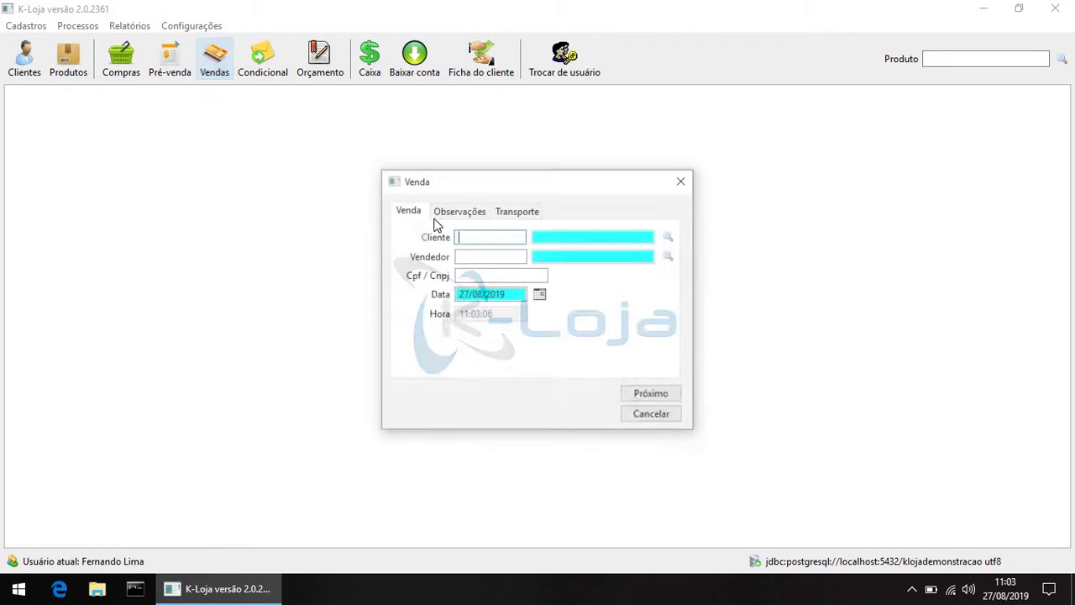
{"action": "type", "text": "33"}
{"action": "key", "text": "Tab"}
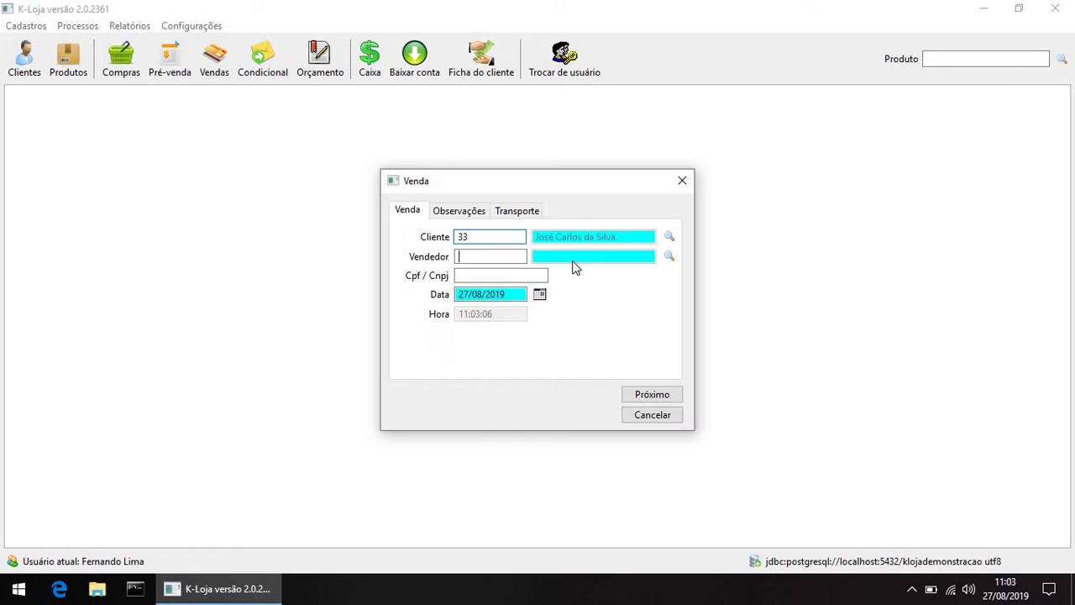
{"action": "type", "text": "1"}
{"action": "key", "text": "Tab"}
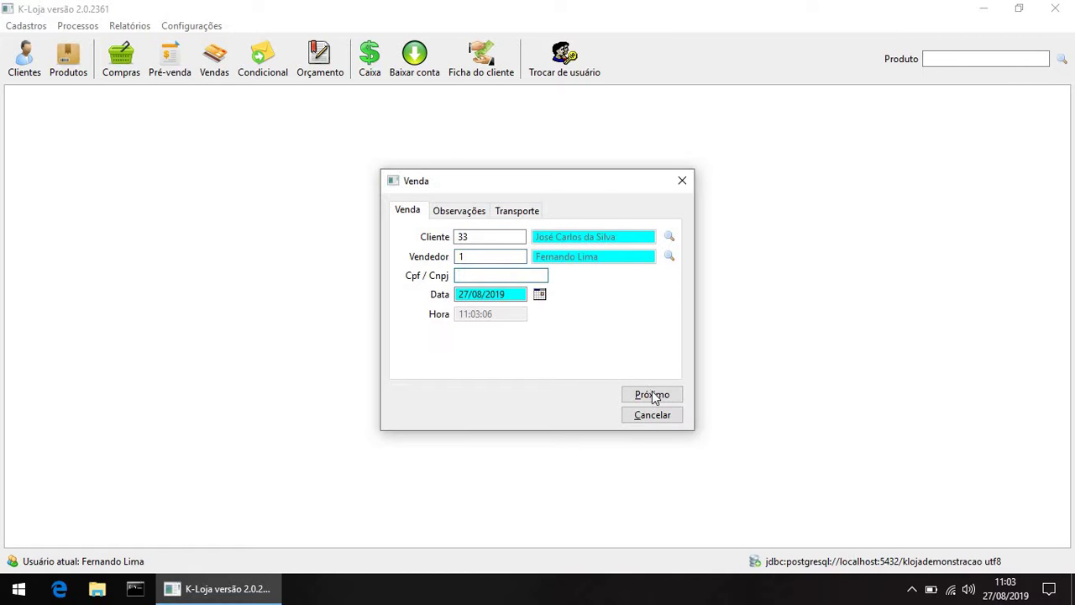
{"action": "left_click", "coordinate": [653, 395]}
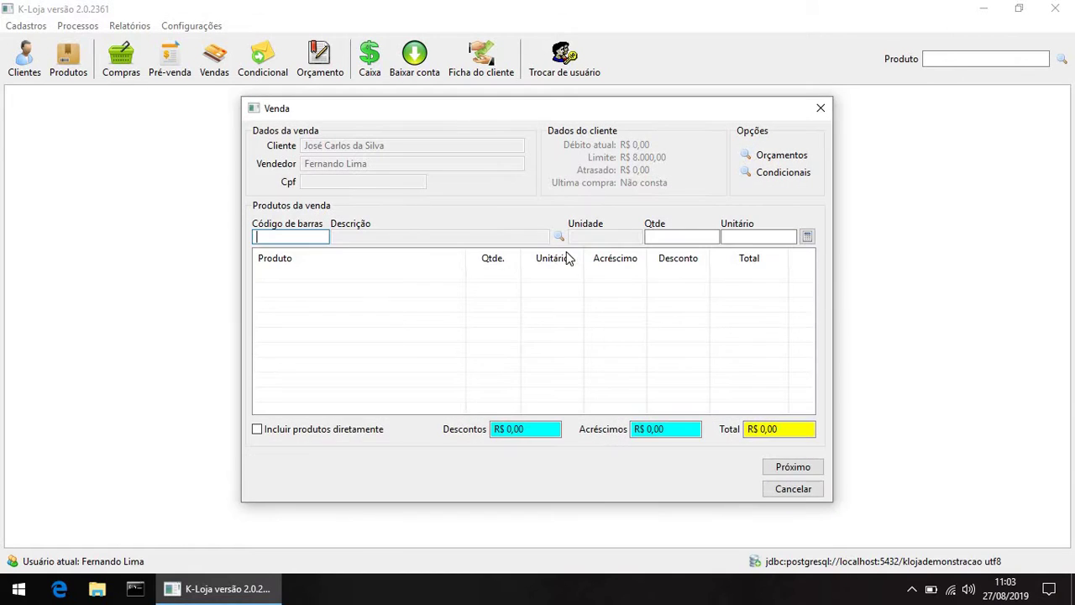
Step: Add the first listed product, quantity 1, at R$ 300,00
{"action": "left_click", "coordinate": [556, 241]}
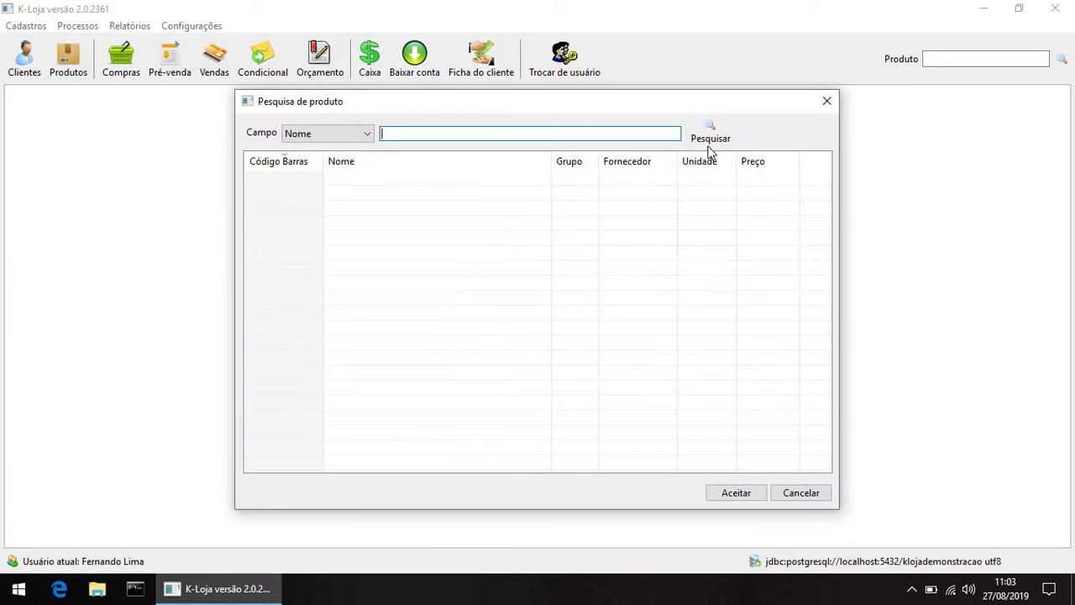
{"action": "double_click", "coordinate": [480, 178]}
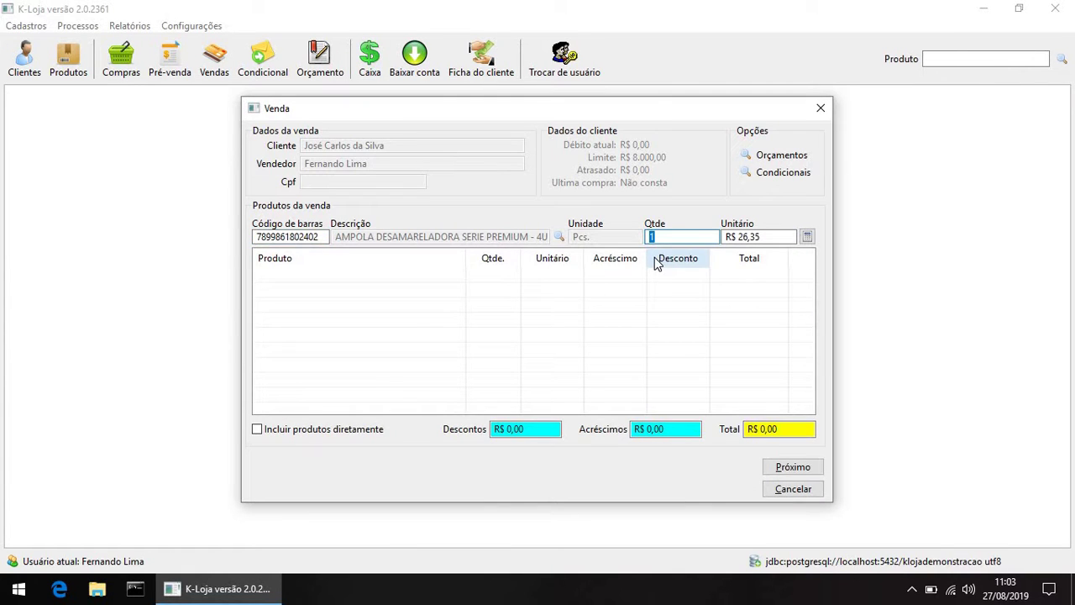
{"action": "key", "text": "Return"}
{"action": "type", "text": "3"}
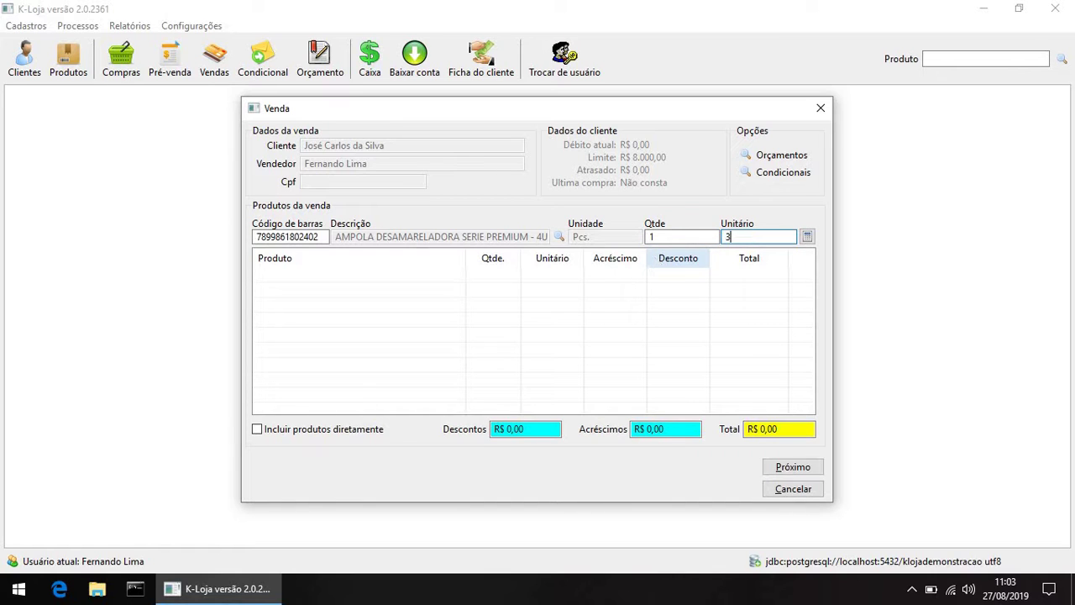
{"action": "type", "text": "00"}
{"action": "key", "text": "Return"}
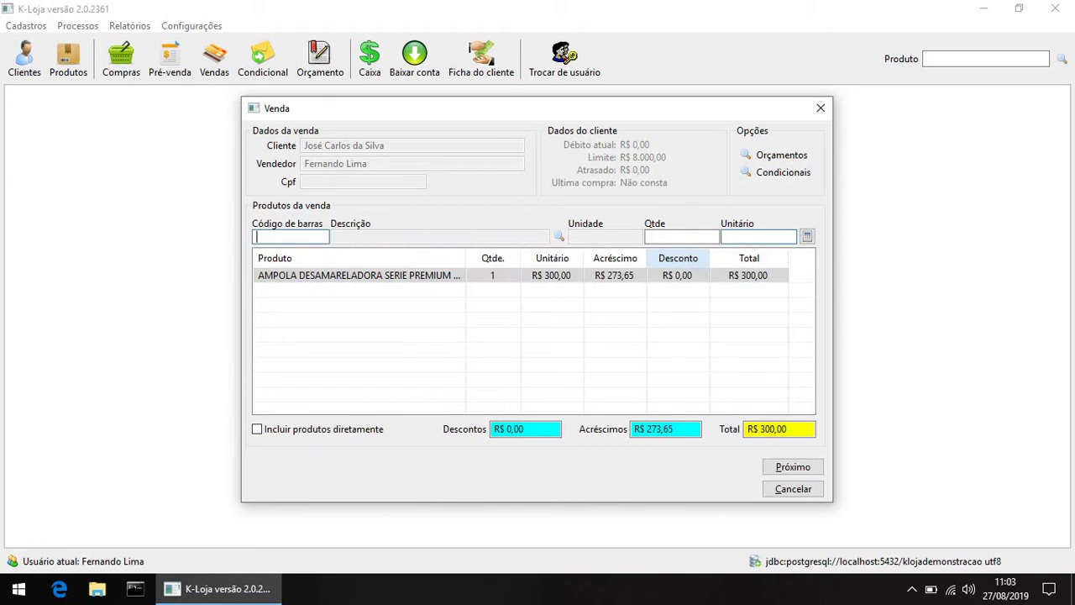
Step: Pay by Promissória in 30-60-90-120 installments, save the sale, and close the sale form
{"action": "left_click", "coordinate": [793, 467]}
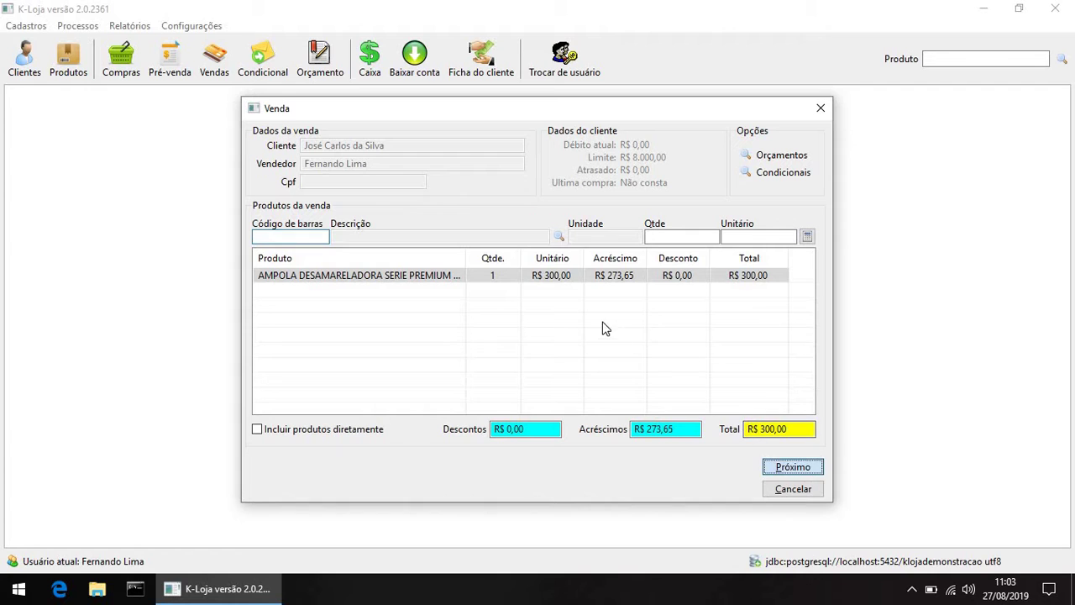
{"action": "left_click", "coordinate": [539, 291]}
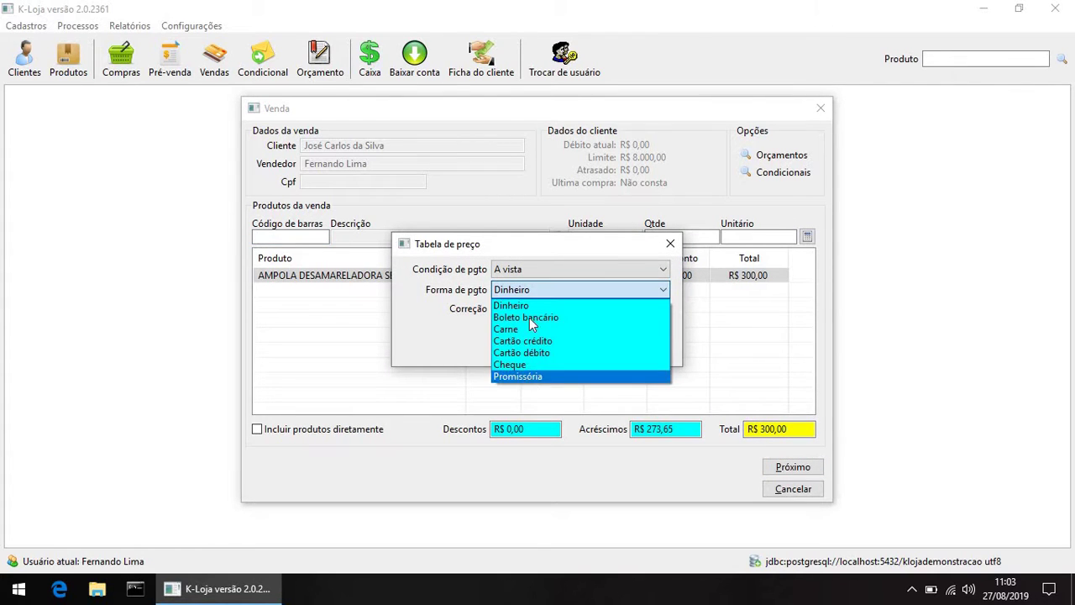
{"action": "left_click", "coordinate": [530, 377]}
{"action": "left_click", "coordinate": [531, 269]}
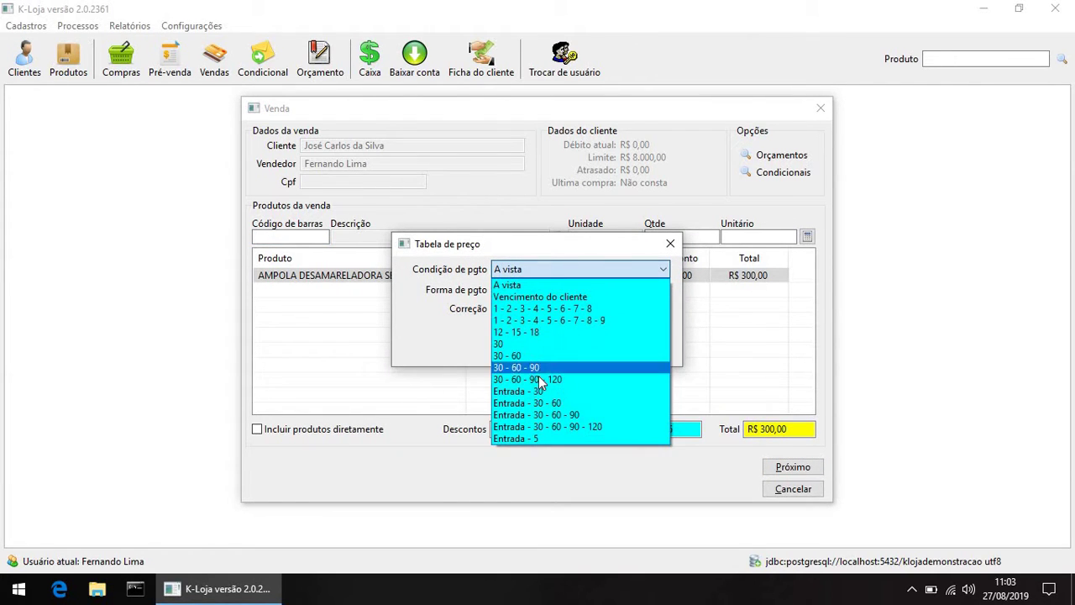
{"action": "left_click", "coordinate": [542, 380]}
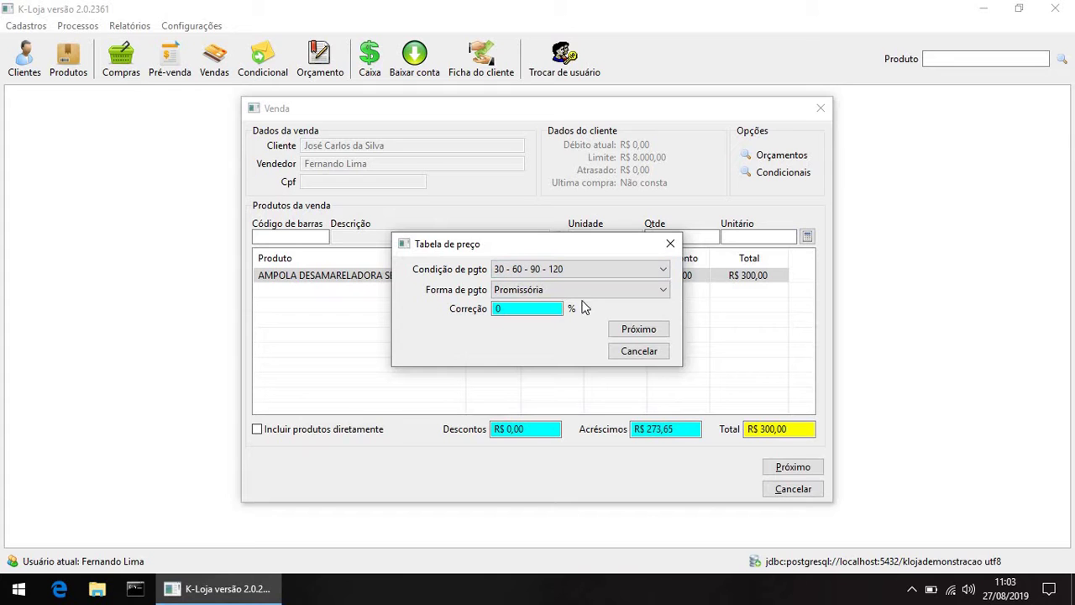
{"action": "left_click", "coordinate": [636, 330]}
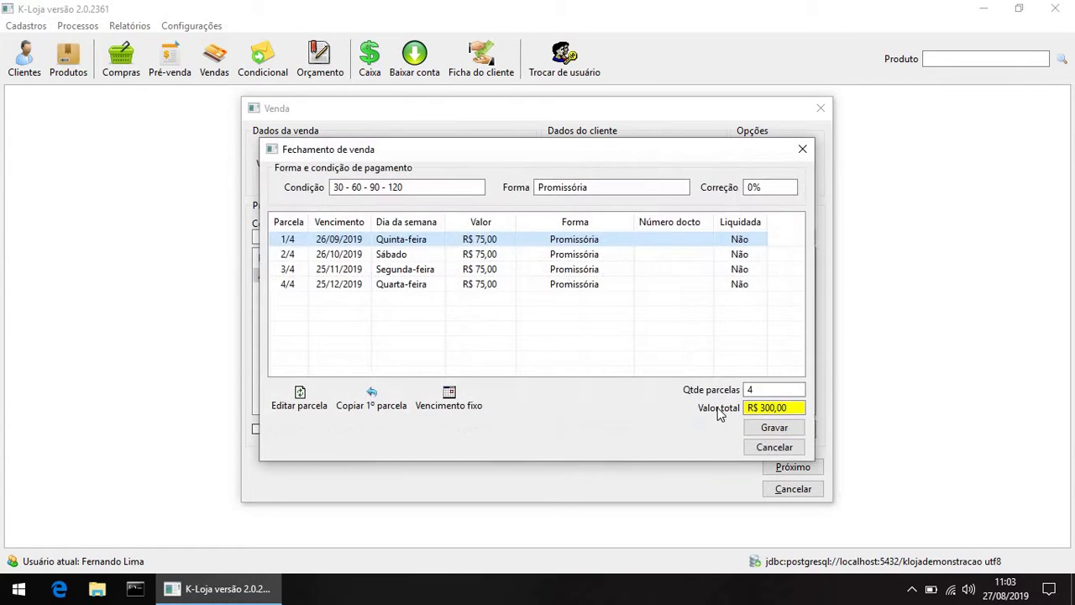
{"action": "left_click", "coordinate": [769, 430]}
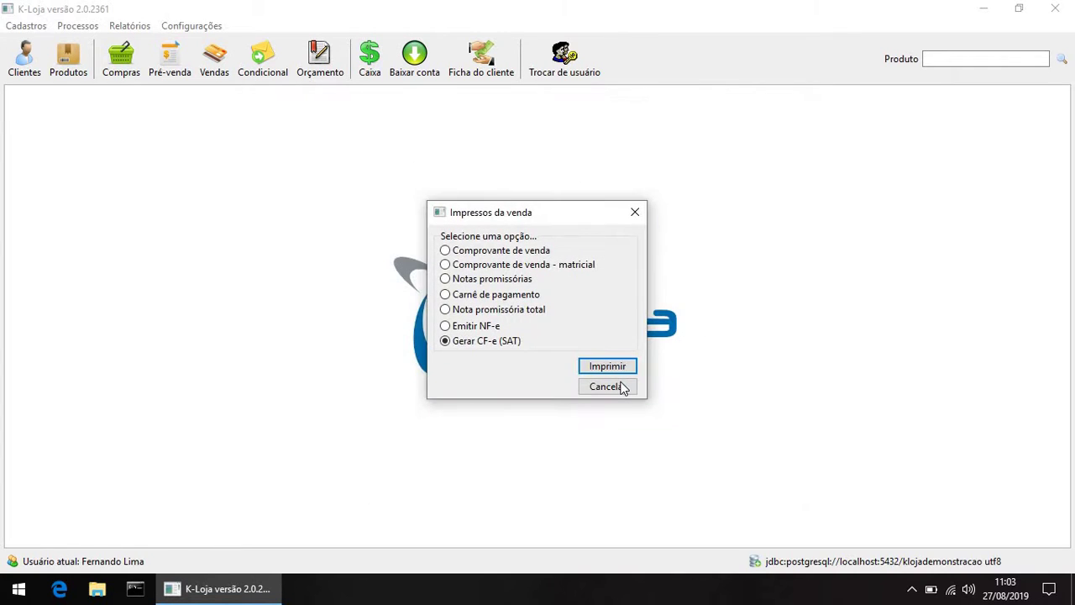
{"action": "left_click", "coordinate": [622, 364]}
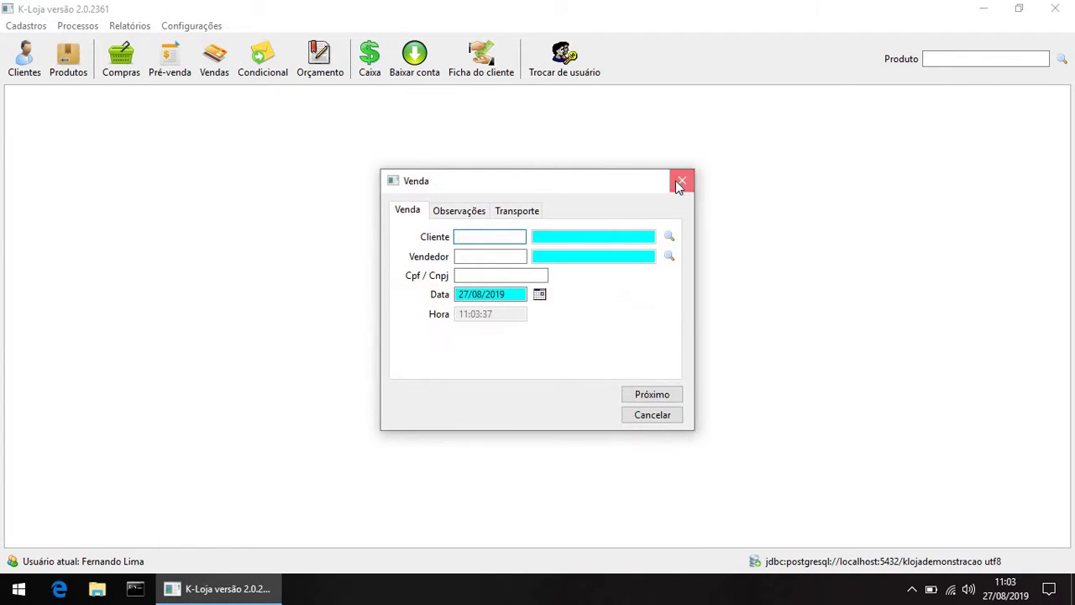
{"action": "left_click", "coordinate": [680, 181]}
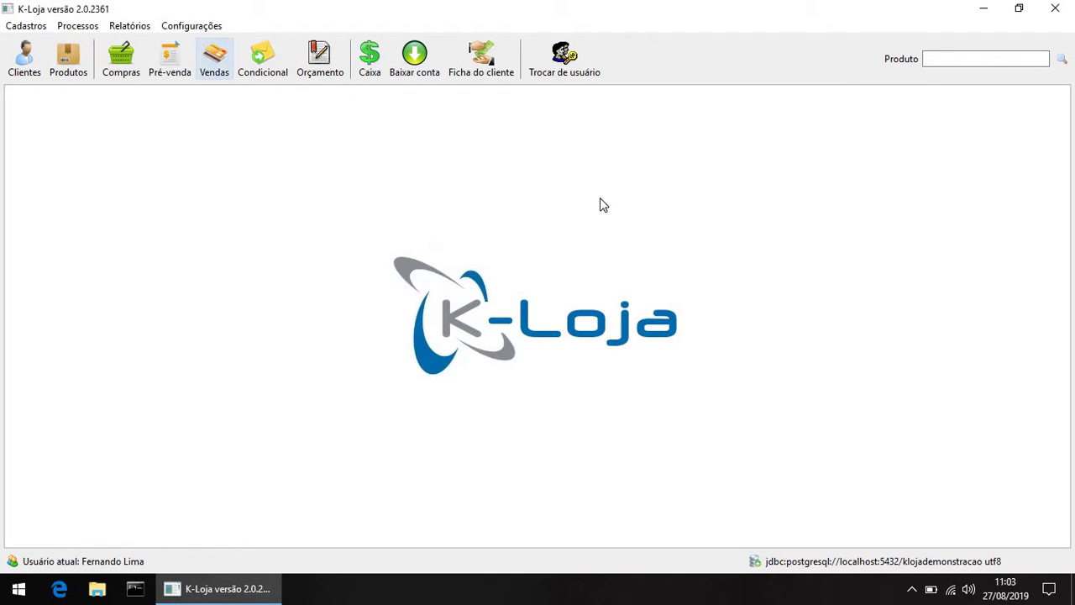
{"action": "left_click", "coordinate": [482, 68]}
{"action": "type", "text": "33"}
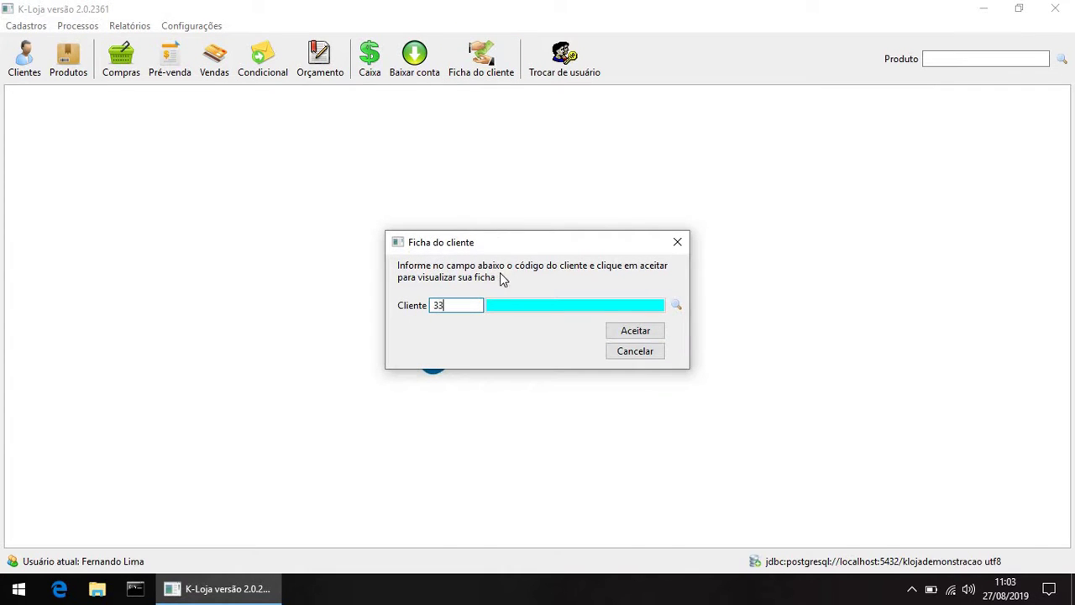
{"action": "key", "text": "Tab"}
{"action": "left_click", "coordinate": [636, 331]}
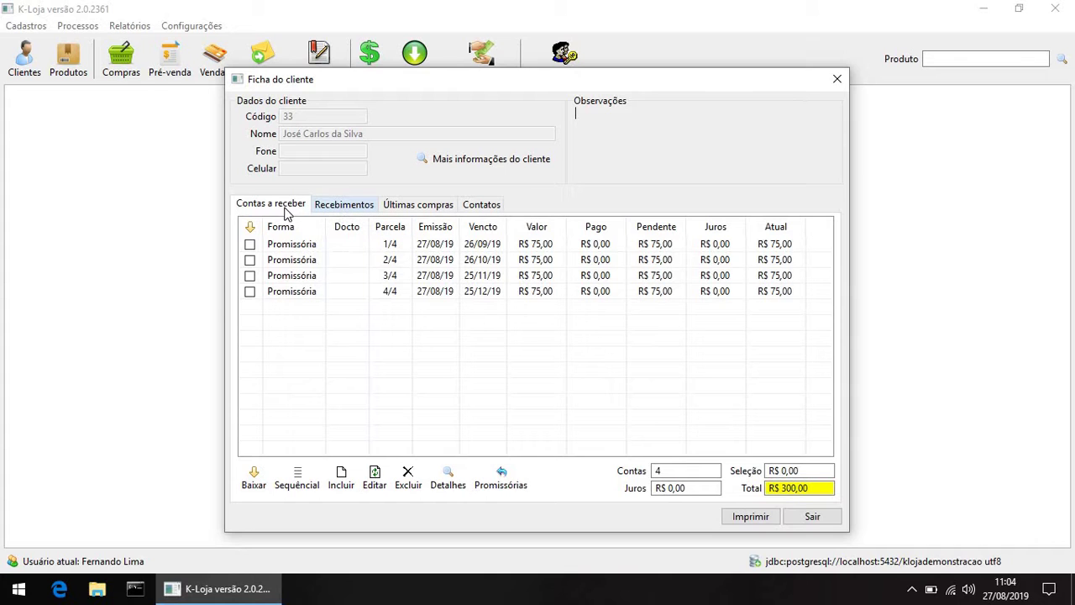
{"action": "key", "text": "Escape"}
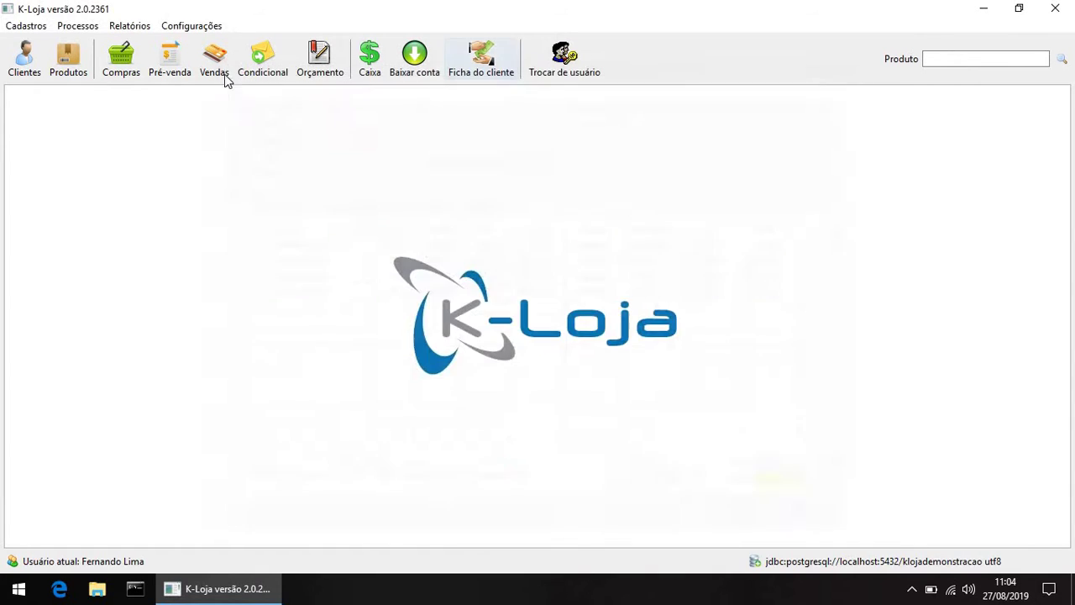
Step: Start another sale for client 33 with salesperson 1
{"action": "left_click", "coordinate": [220, 66]}
{"action": "type", "text": "33"}
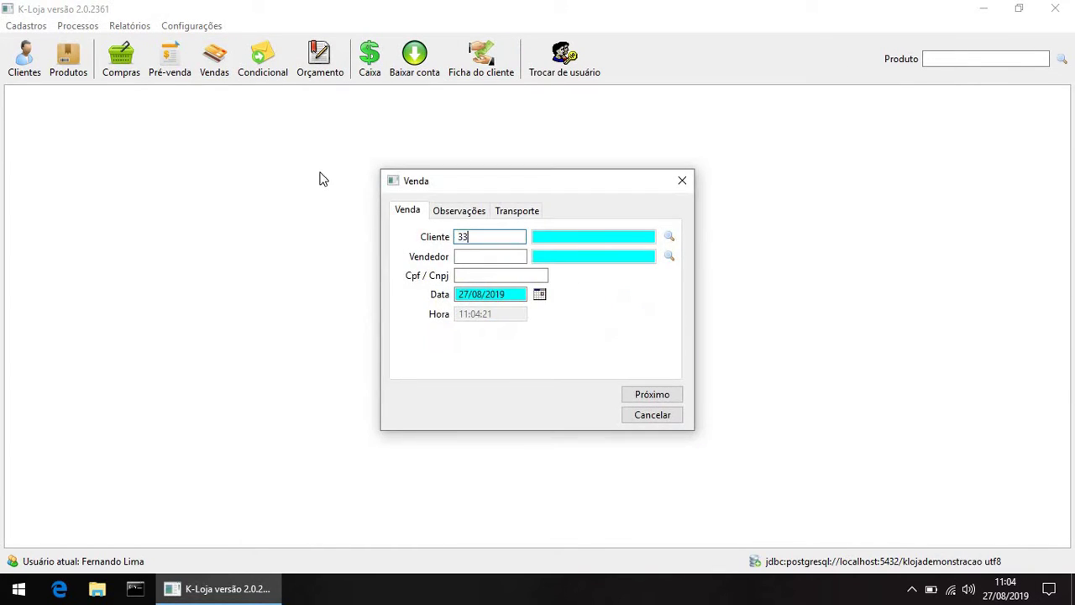
{"action": "key", "text": "Return"}
{"action": "type", "text": "1"}
{"action": "key", "text": "Return"}
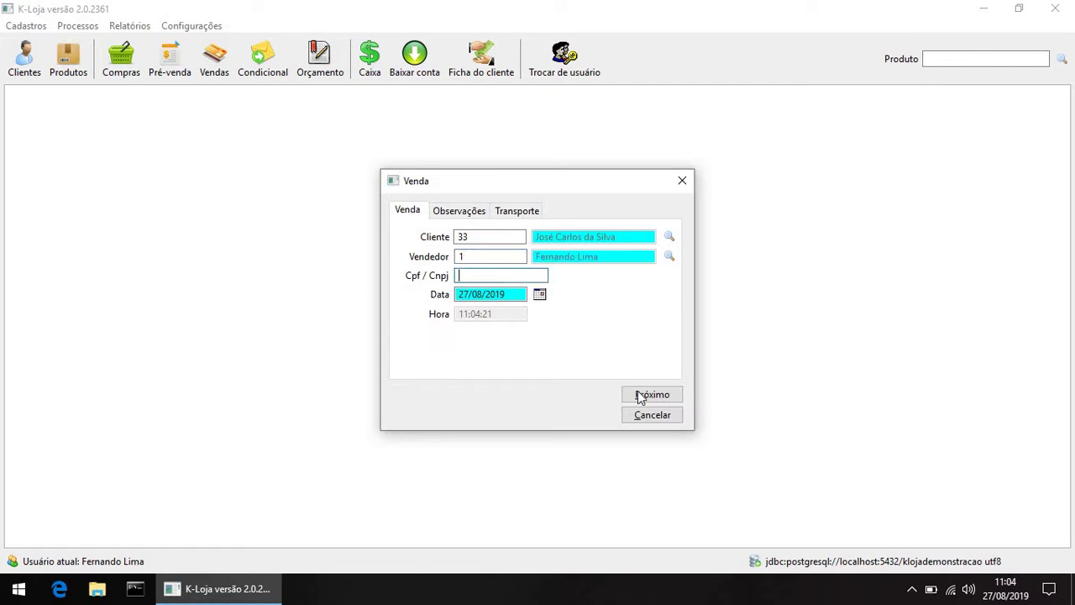
{"action": "left_click", "coordinate": [647, 393]}
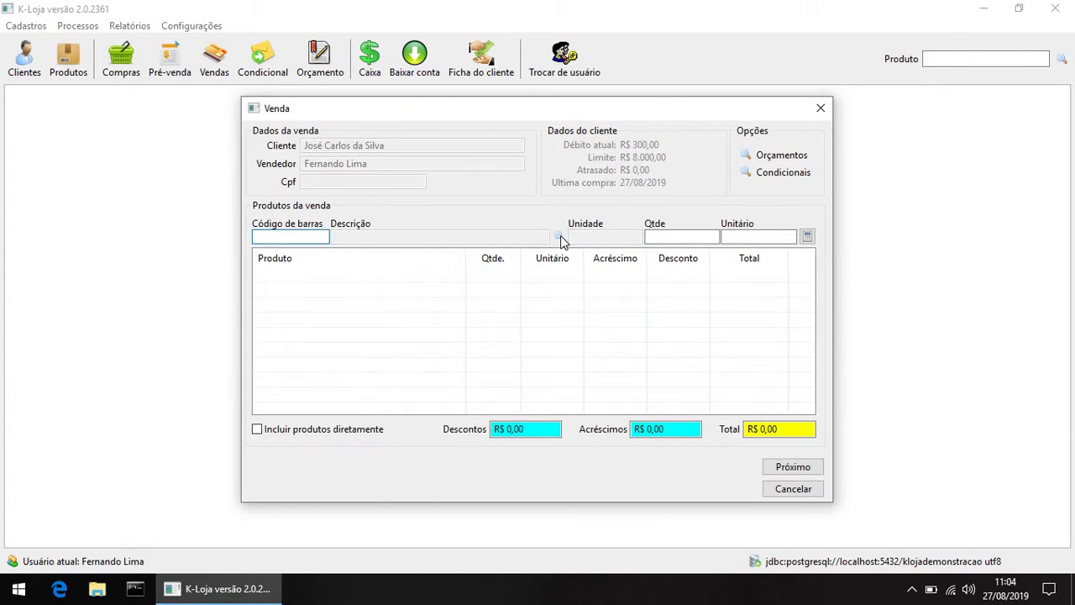
Step: Add one AMPOLA DESAMARELADORA item at R$ 26,35 from the product search
{"action": "left_click", "coordinate": [563, 237]}
{"action": "key", "text": "Return"}
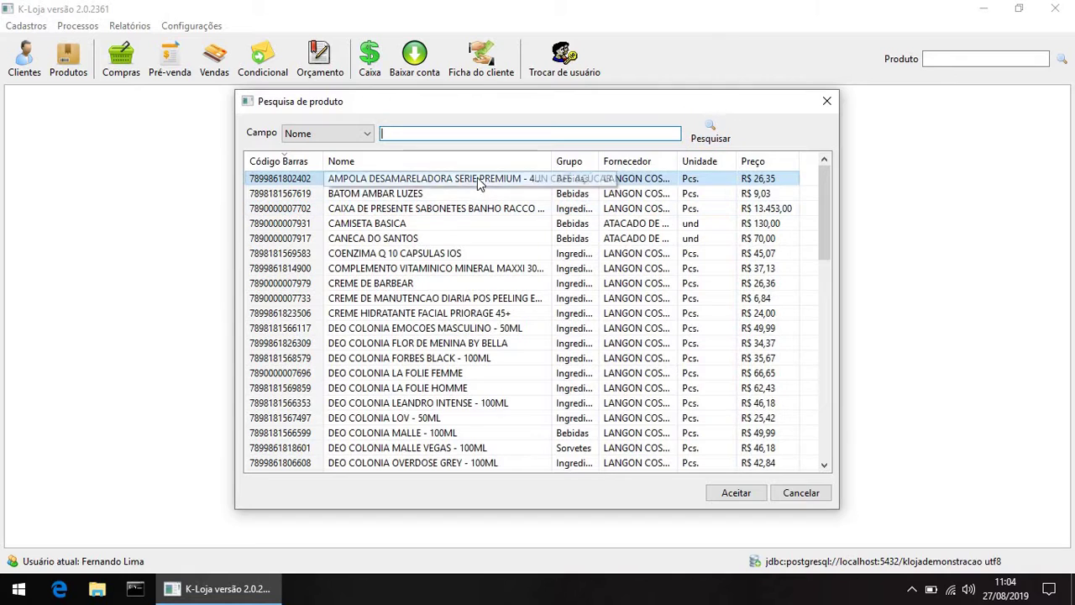
{"action": "double_click", "coordinate": [483, 179]}
{"action": "key", "text": "Return"}
{"action": "key", "text": "Return"}
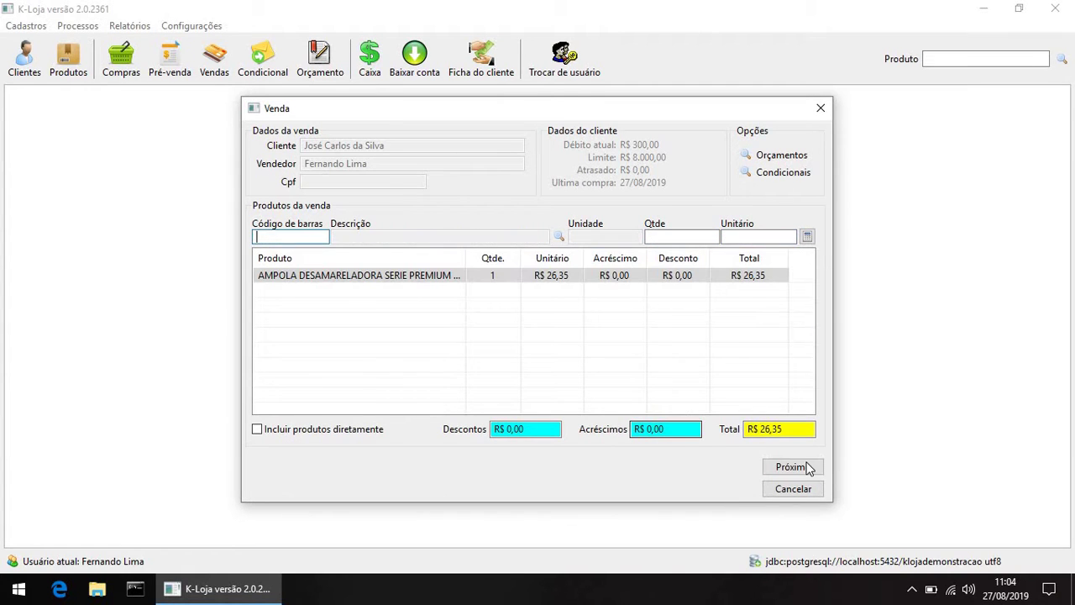
Step: Accept cash terms with the 10% discount, save the sale, and skip the printouts
{"action": "left_click", "coordinate": [792, 467]}
{"action": "left_click", "coordinate": [638, 330]}
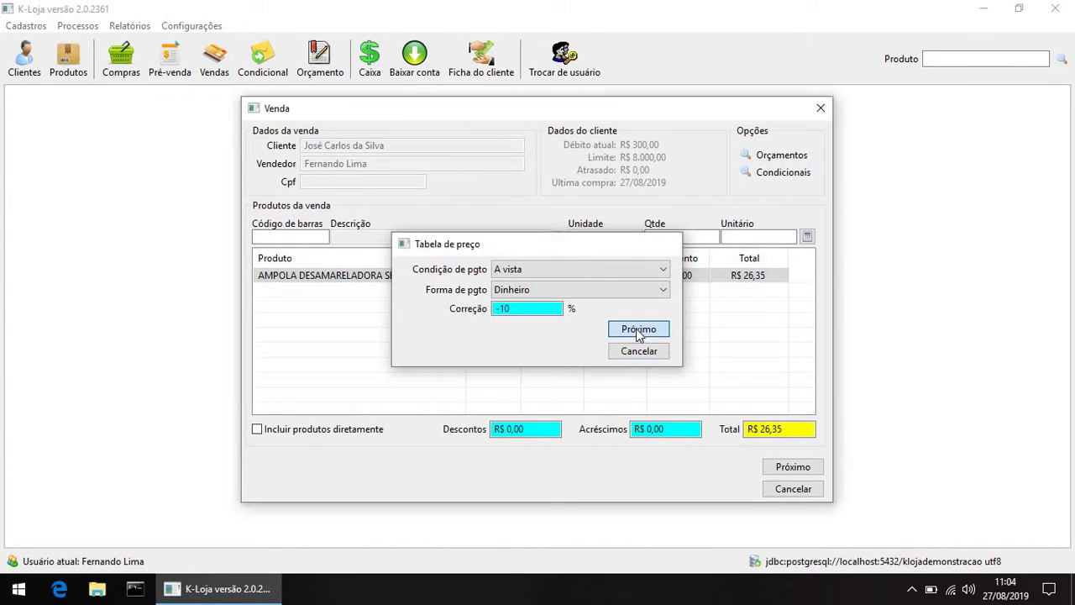
{"action": "left_click", "coordinate": [766, 429]}
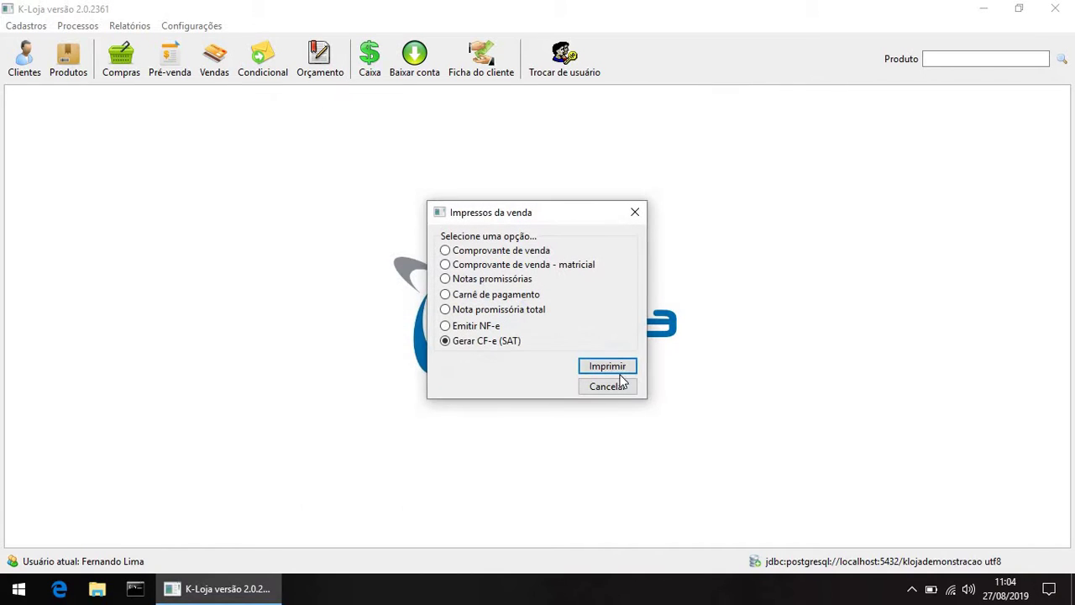
{"action": "key", "text": "Escape"}
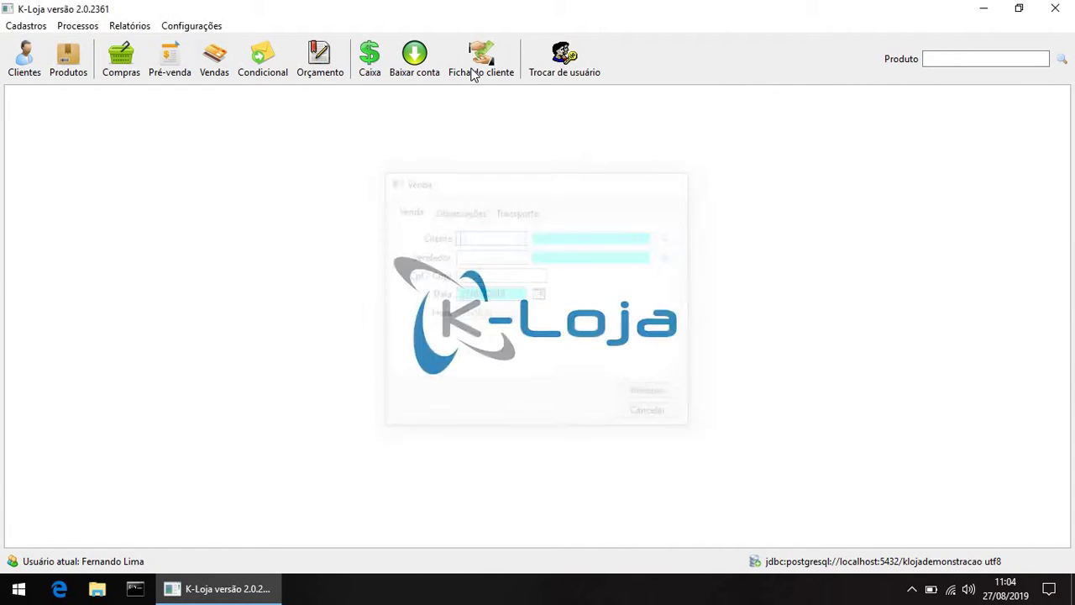
Step: Open client 33's record and inspect the R$ 23,71 cash payment under Recebimentos
{"action": "left_click", "coordinate": [477, 66]}
{"action": "type", "text": "33"}
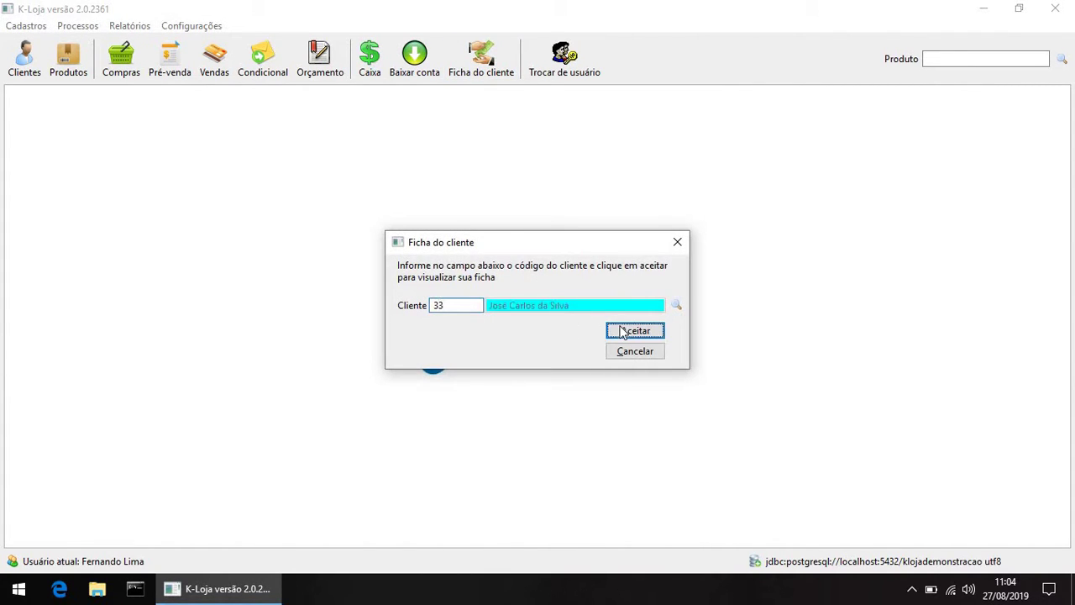
{"action": "left_click", "coordinate": [635, 330]}
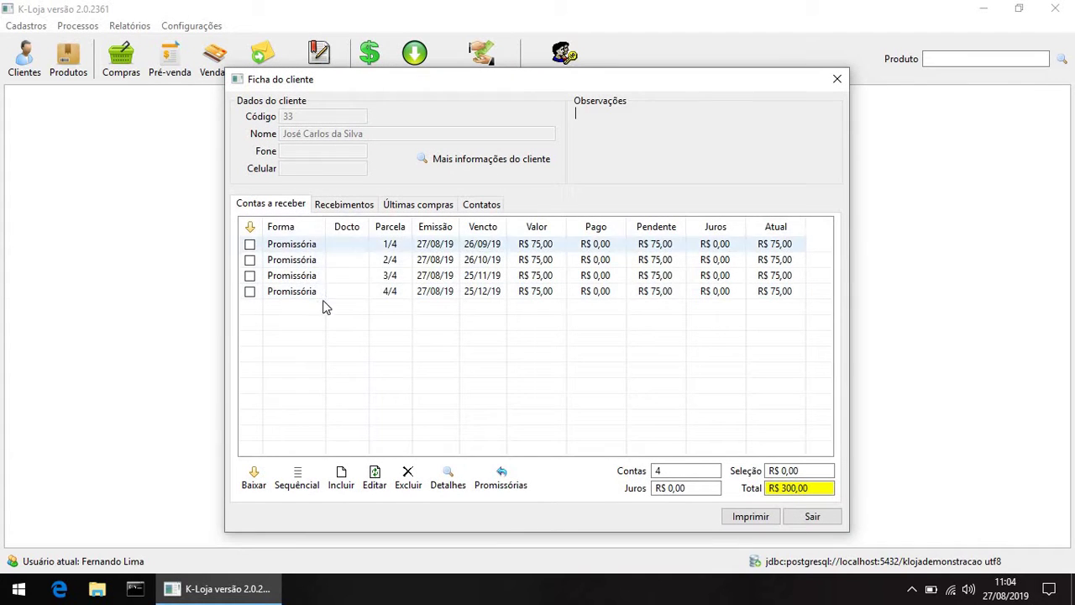
{"action": "left_click", "coordinate": [340, 208]}
{"action": "left_click", "coordinate": [339, 246]}
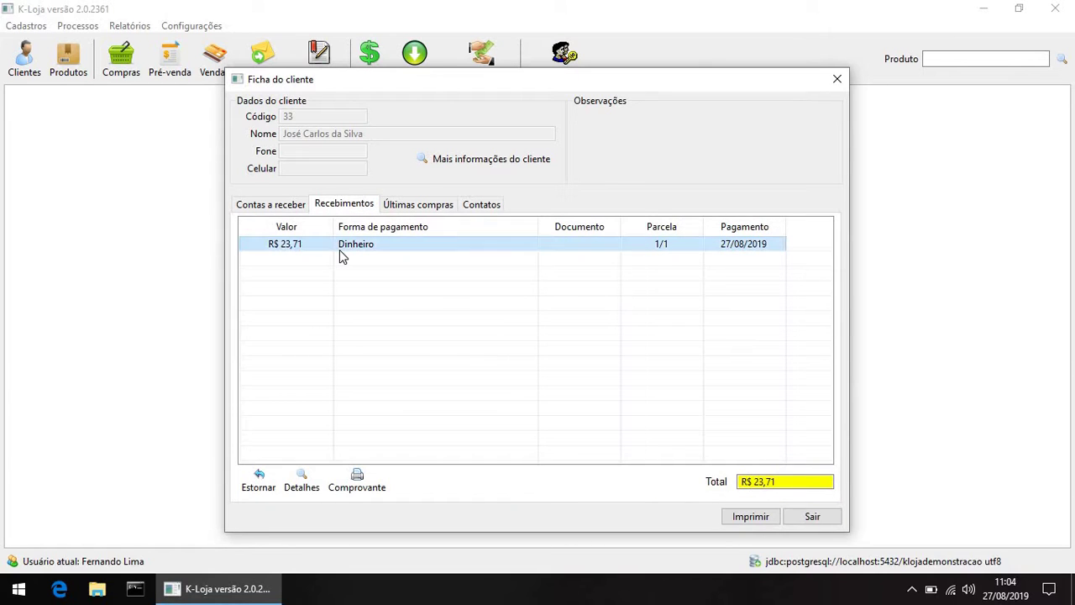
{"action": "left_click", "coordinate": [300, 210]}
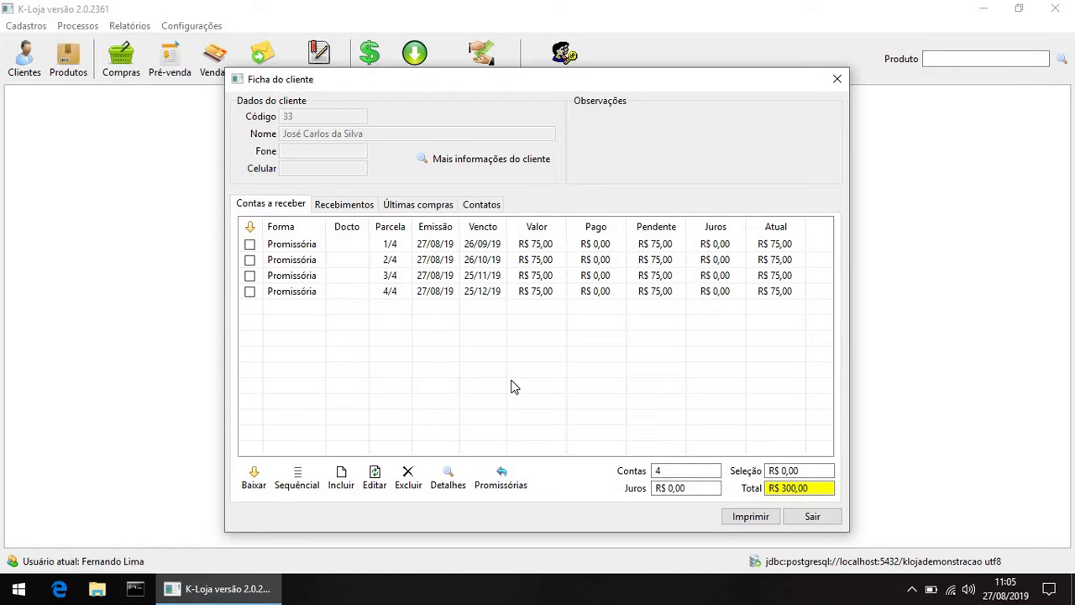
Step: Start a new Promissória receivable with installment number 1/1
{"action": "left_click", "coordinate": [353, 477]}
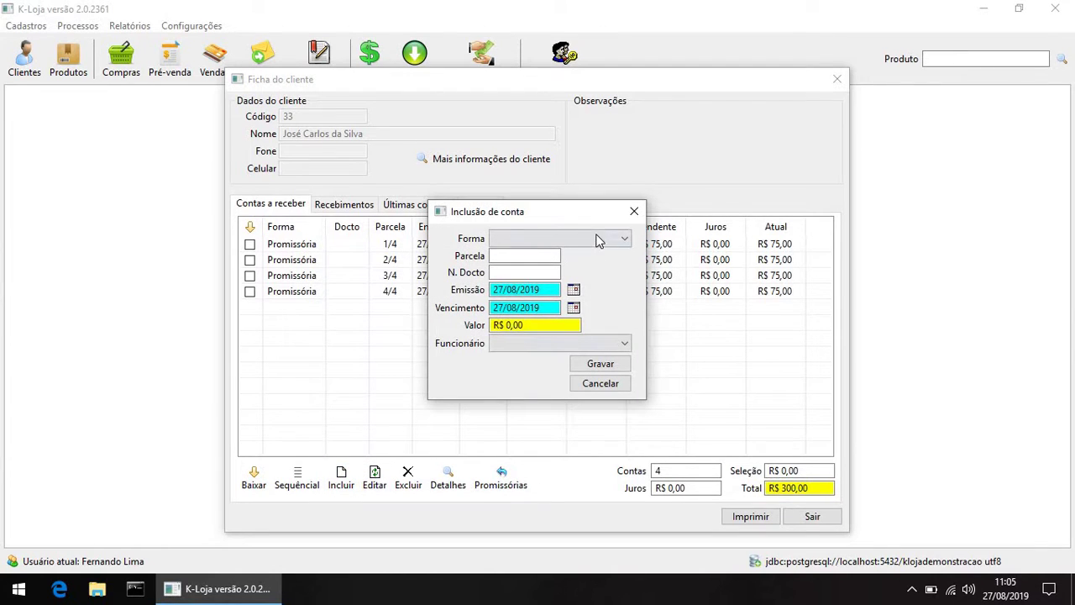
{"action": "left_click", "coordinate": [598, 241]}
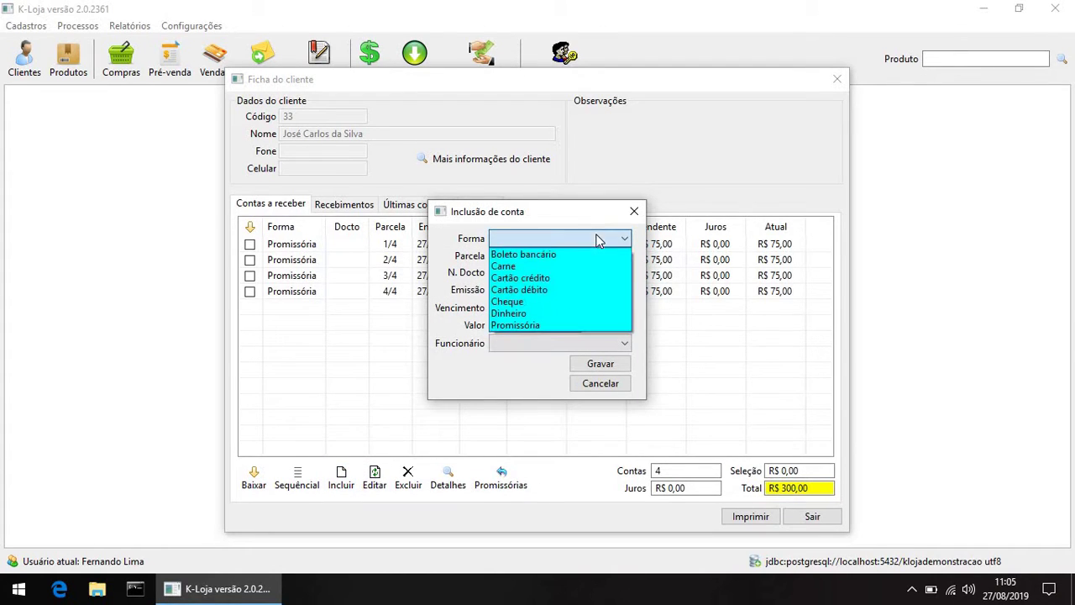
{"action": "left_click", "coordinate": [563, 325]}
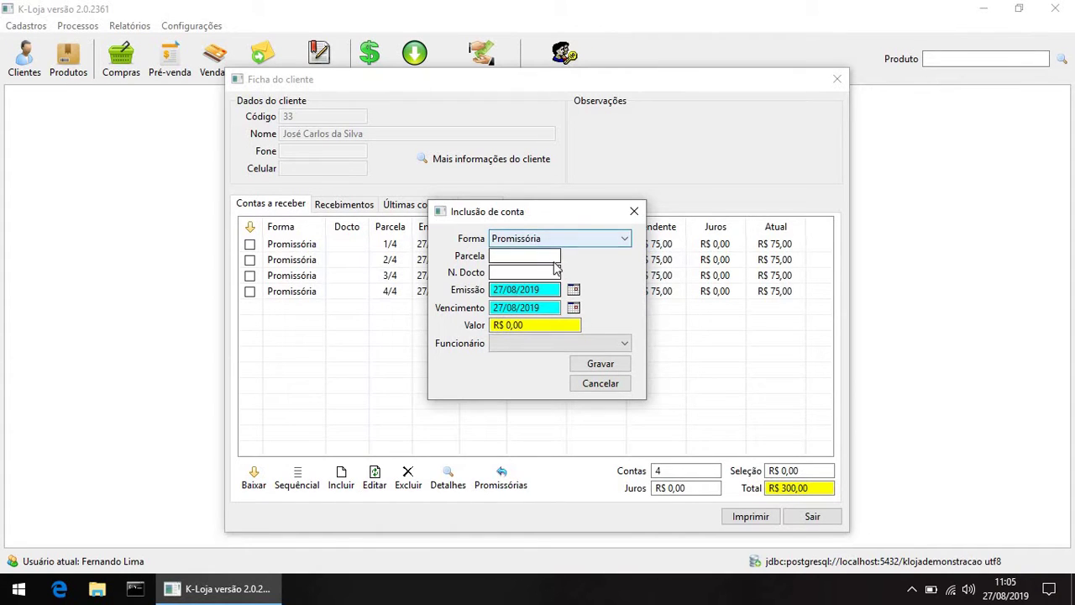
{"action": "left_click", "coordinate": [502, 256]}
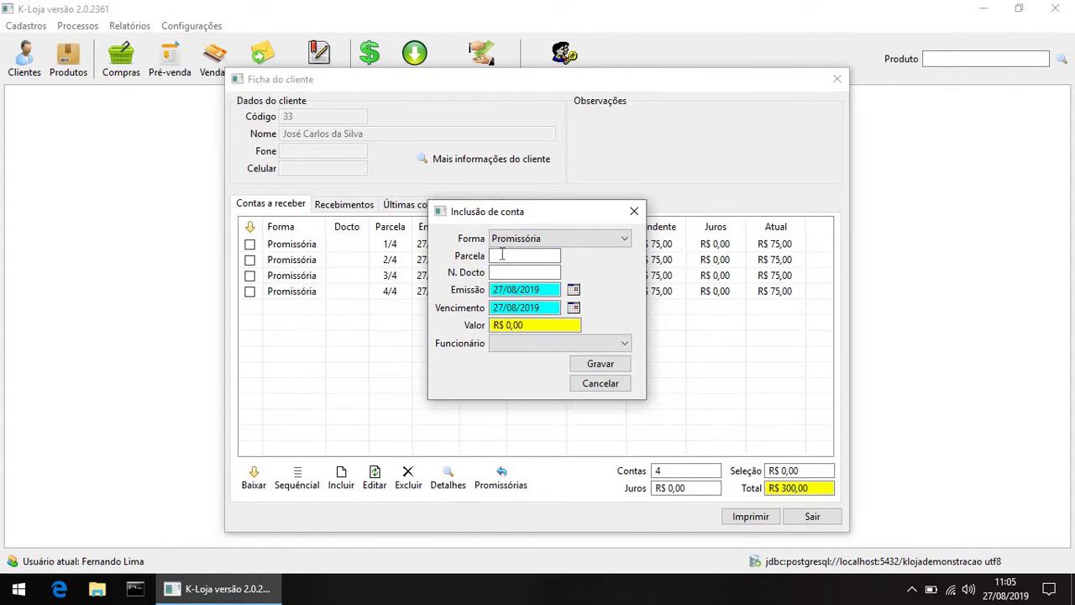
{"action": "type", "text": "1/1"}
{"action": "key", "text": "Tab"}
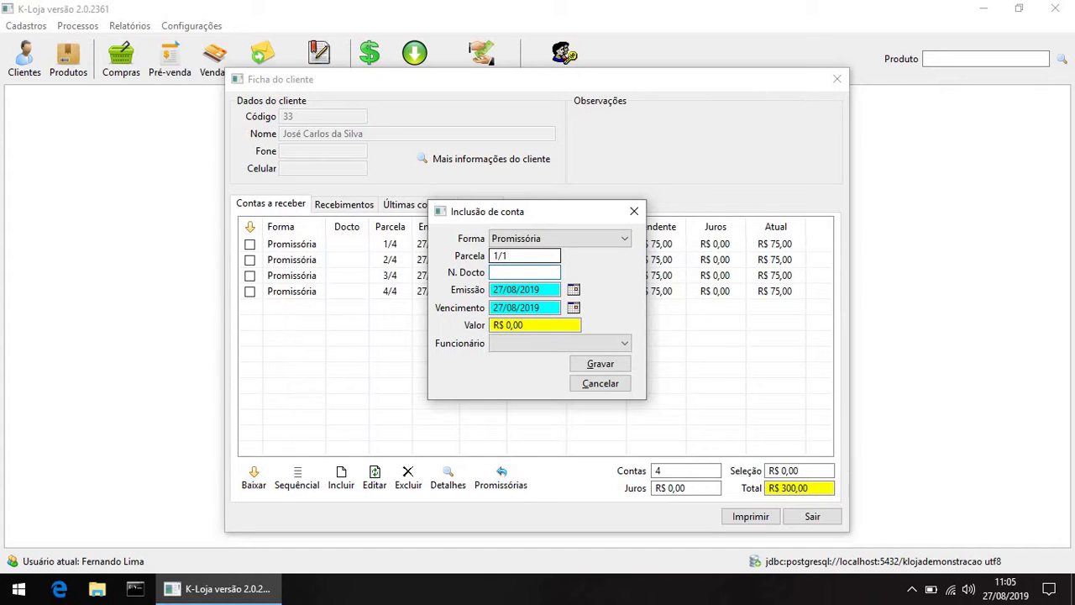
{"action": "key", "text": "shift+Tab"}
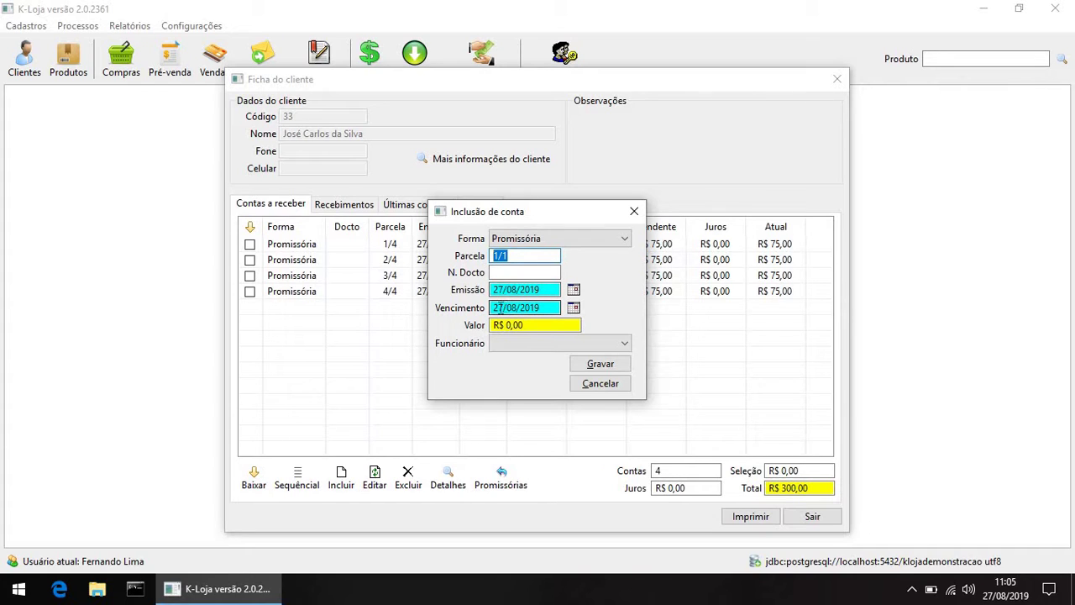
Step: Set the amount to 1000, assign the first employee, save, then select installments 1/4 and 4/4
{"action": "left_click", "coordinate": [535, 325]}
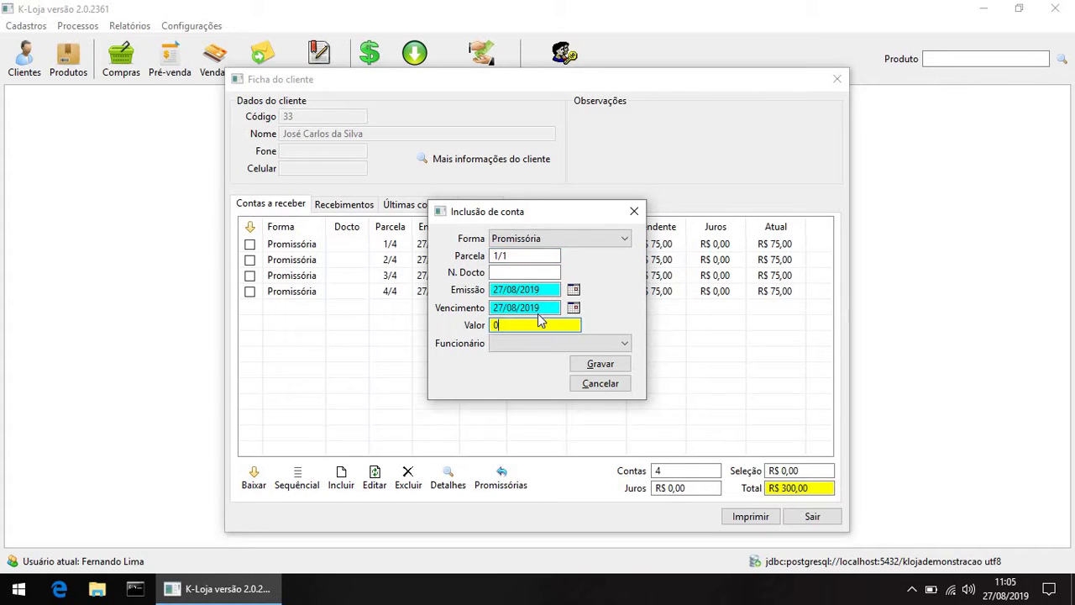
{"action": "double_click", "coordinate": [496, 325]}
{"action": "type", "text": "1000"}
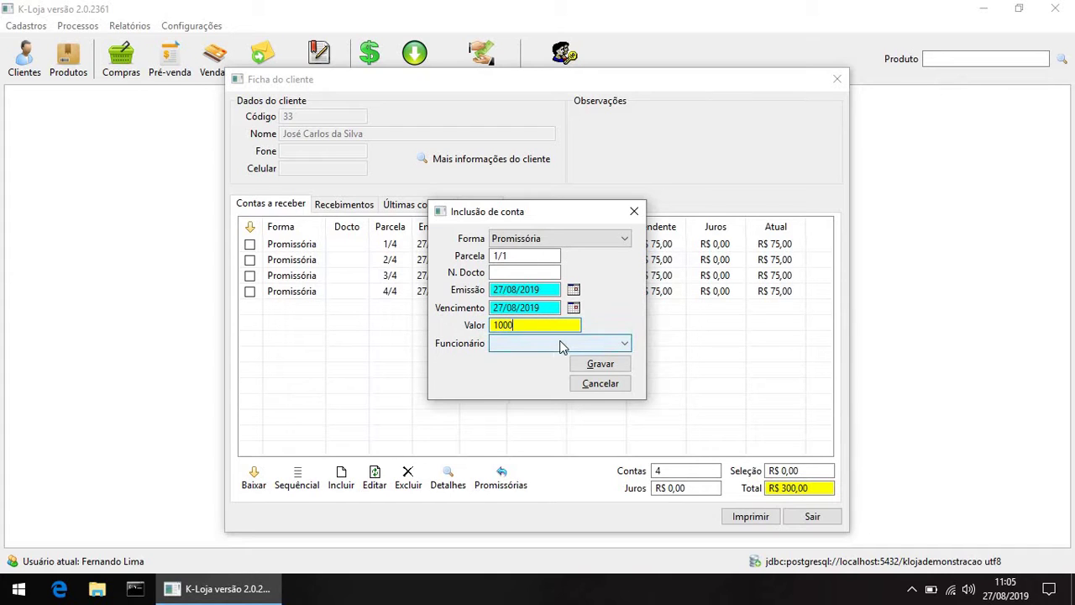
{"action": "left_click", "coordinate": [563, 343]}
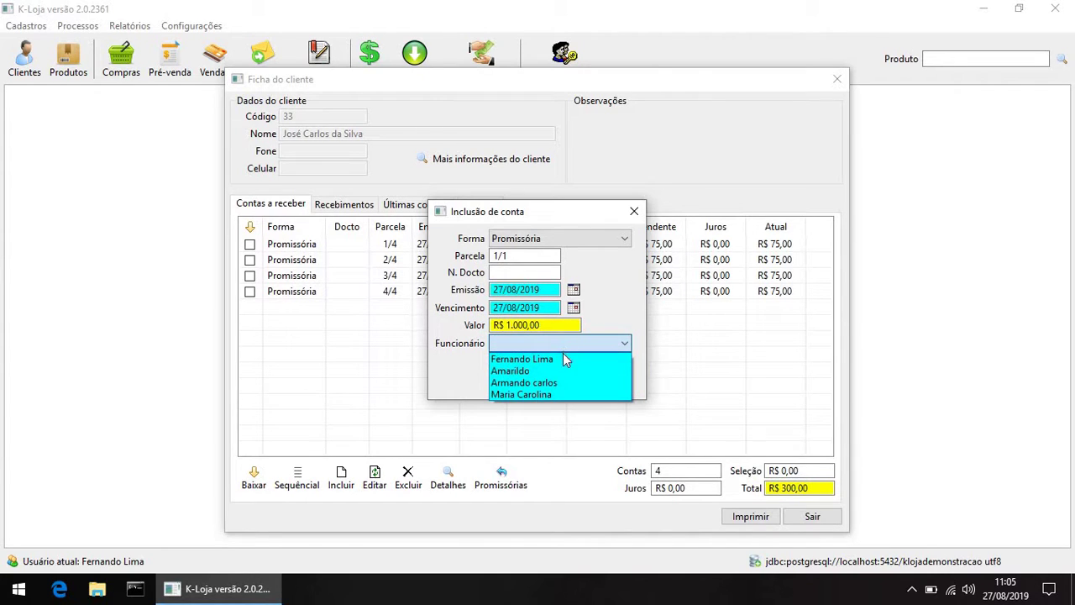
{"action": "left_click", "coordinate": [564, 359]}
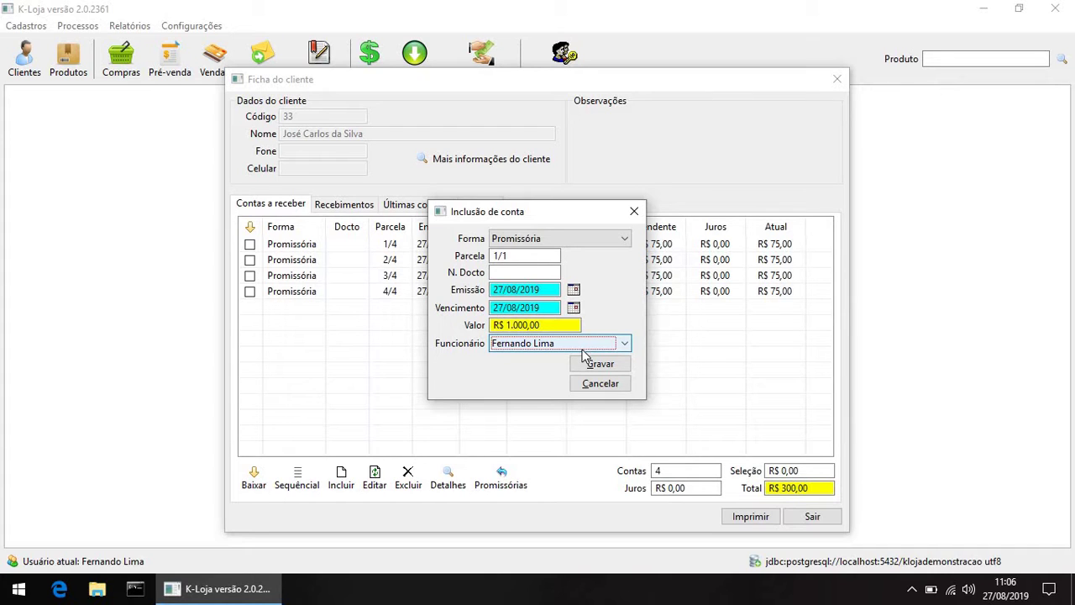
{"action": "left_click", "coordinate": [609, 368]}
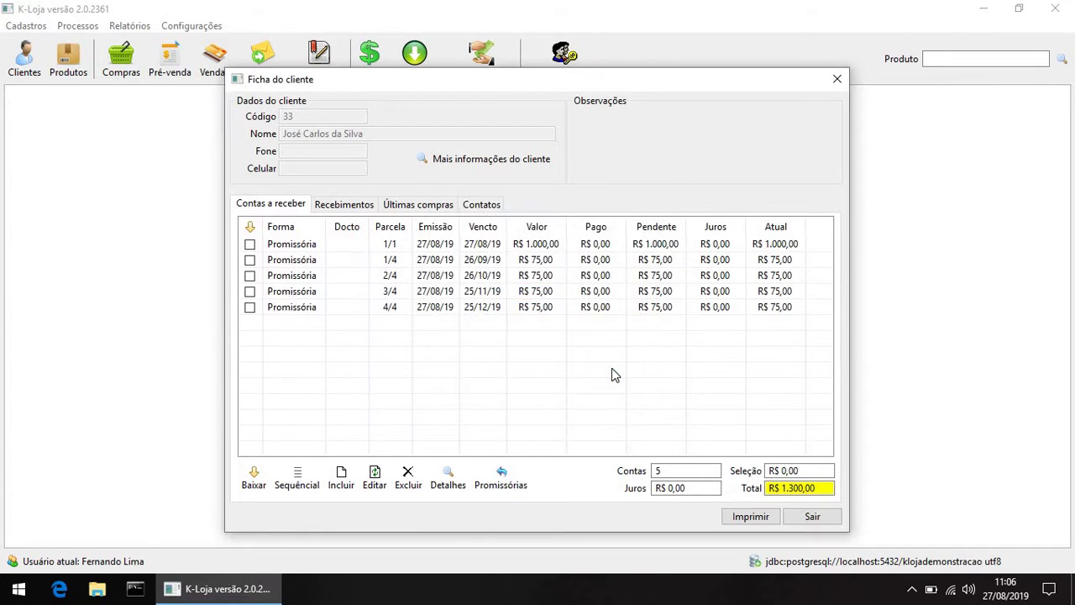
{"action": "left_click", "coordinate": [586, 263]}
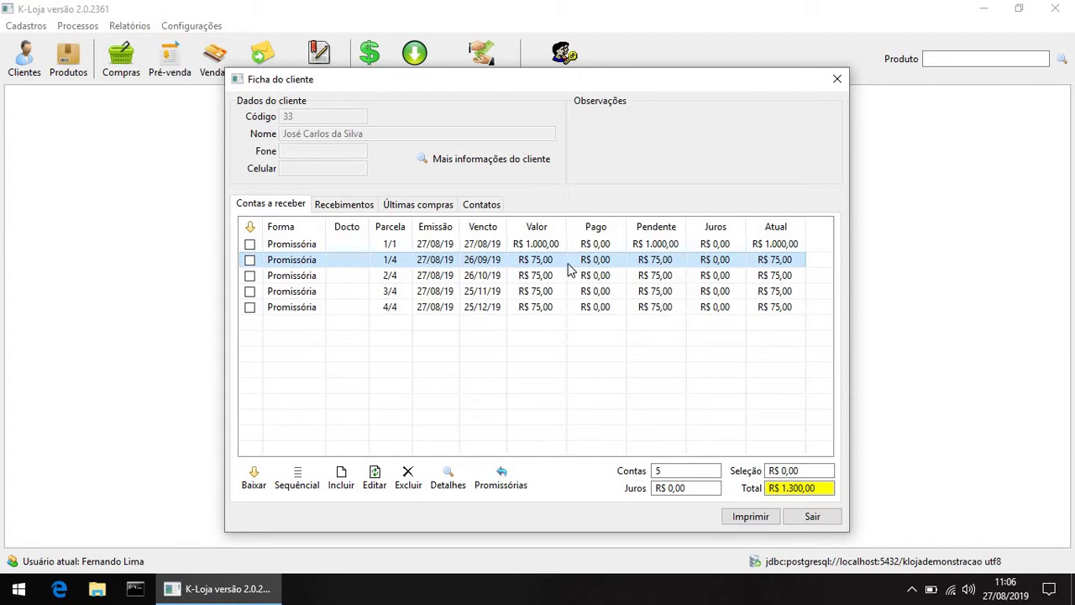
{"action": "left_click", "coordinate": [551, 308]}
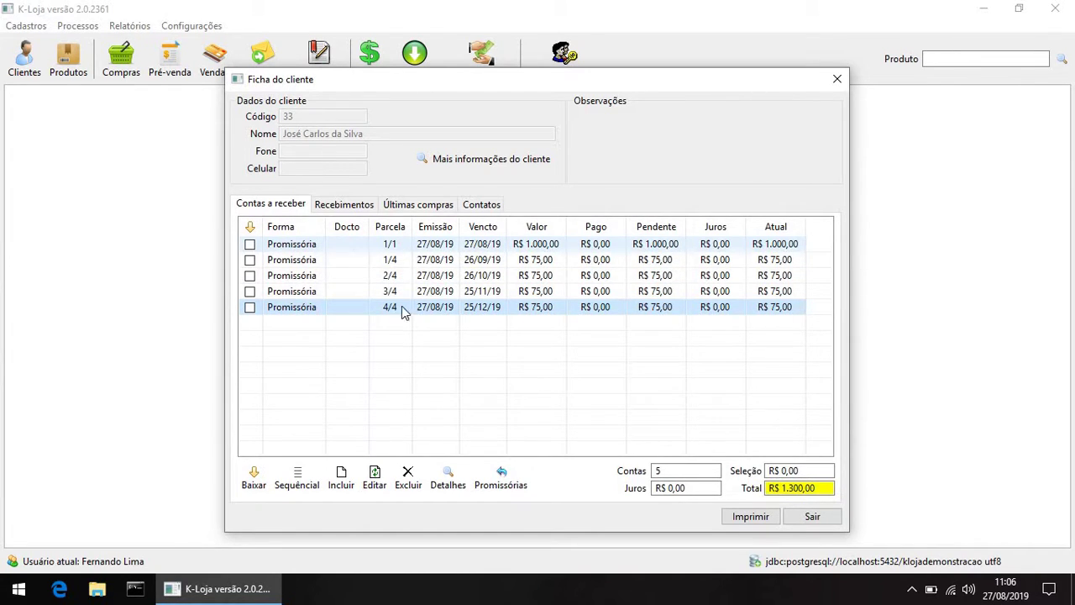
Step: Start a new Promissória receivable with issue and due dates set to 27/07/2019
{"action": "left_click", "coordinate": [341, 476]}
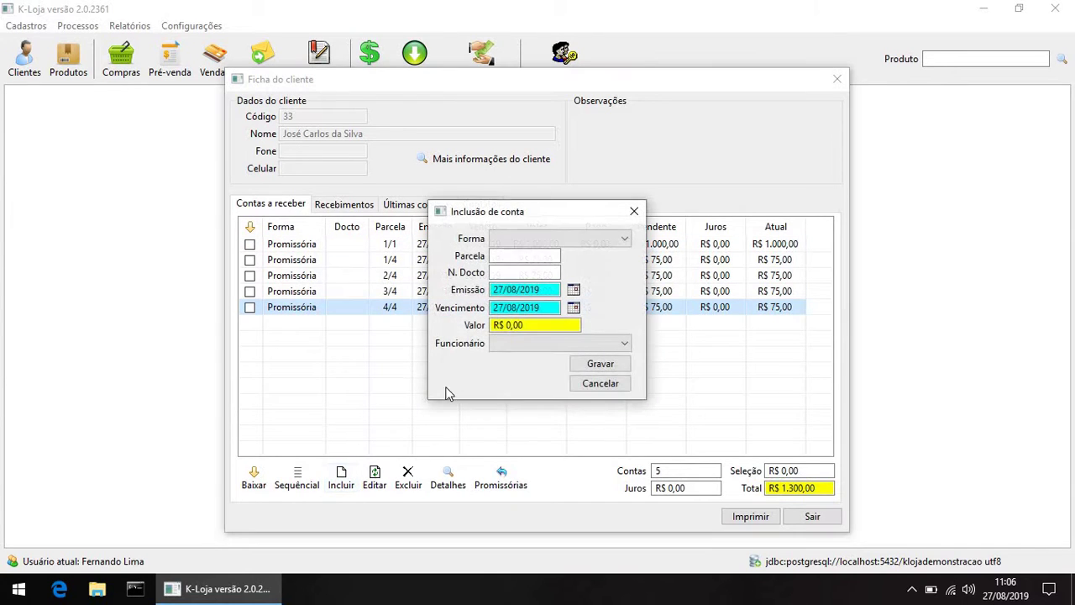
{"action": "left_click", "coordinate": [571, 243]}
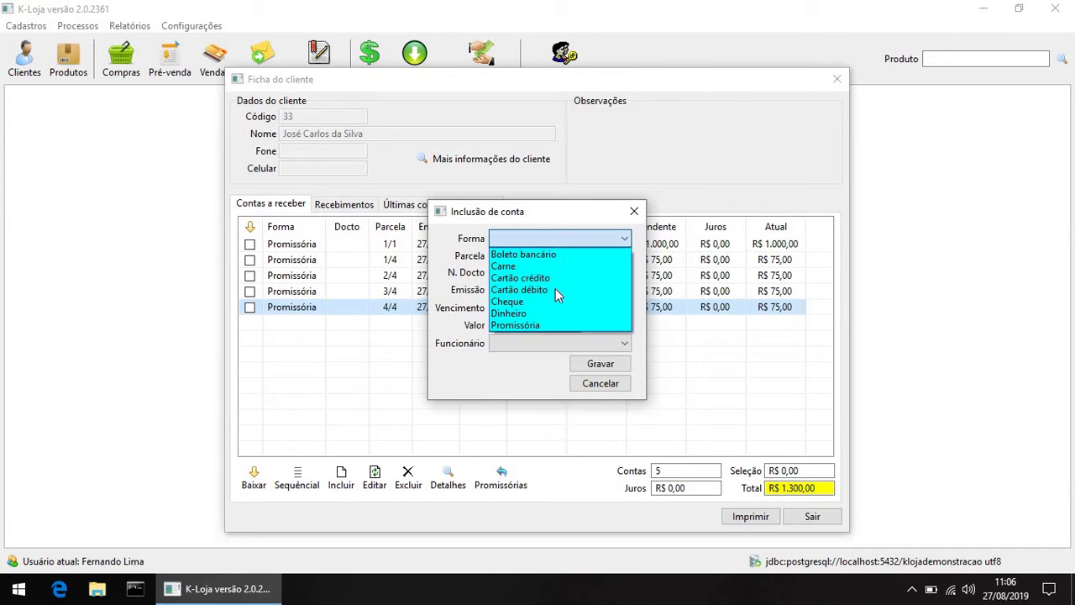
{"action": "left_click", "coordinate": [548, 322]}
{"action": "left_click", "coordinate": [543, 307]}
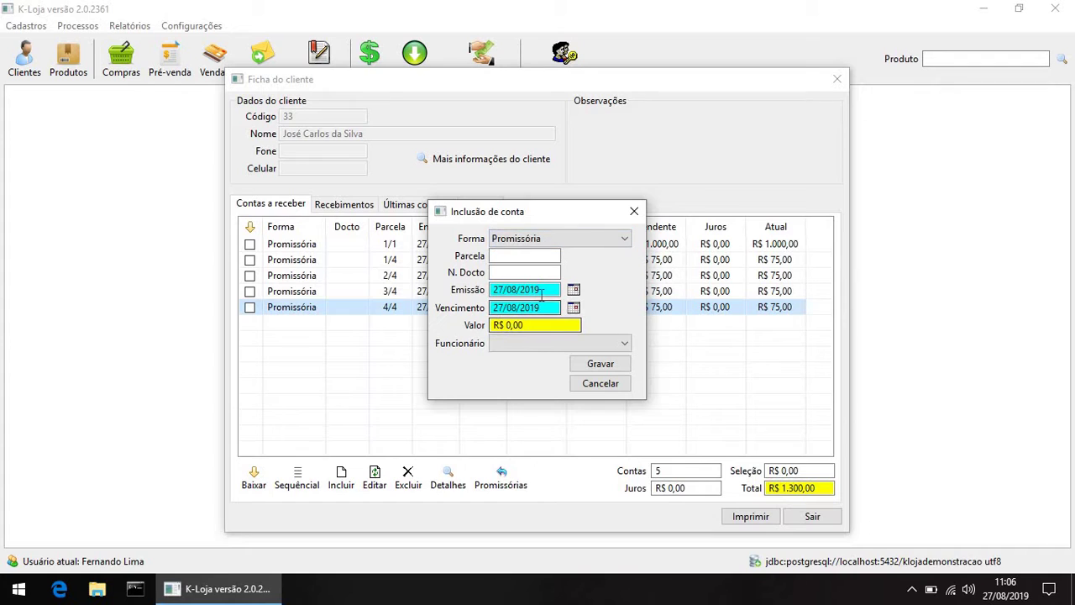
{"action": "left_click", "coordinate": [515, 289]}
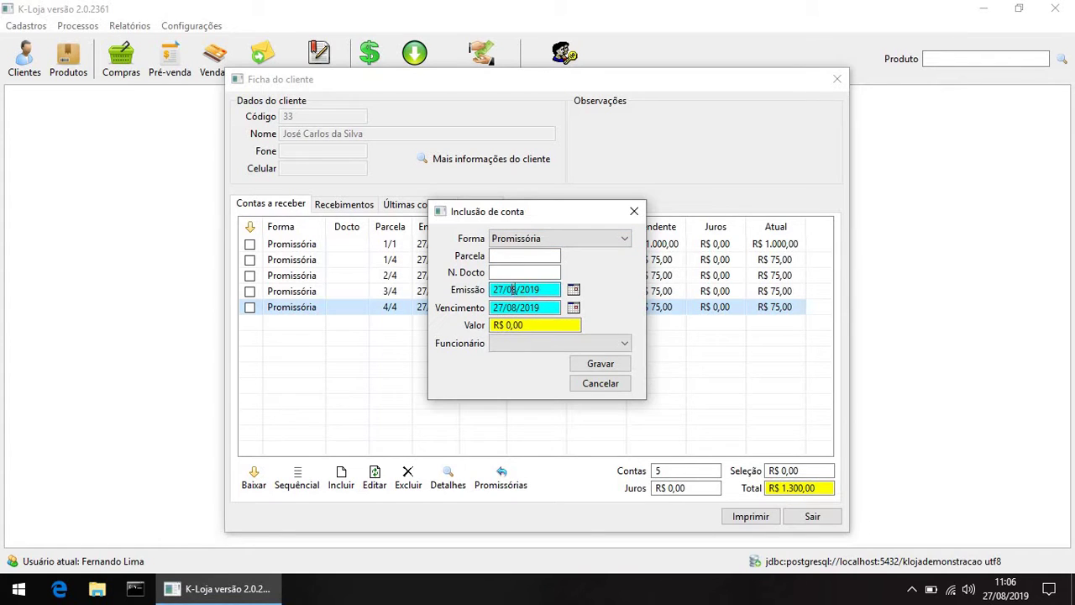
{"action": "type", "text": "7"}
{"action": "left_click", "coordinate": [515, 307]}
{"action": "type", "text": "7"}
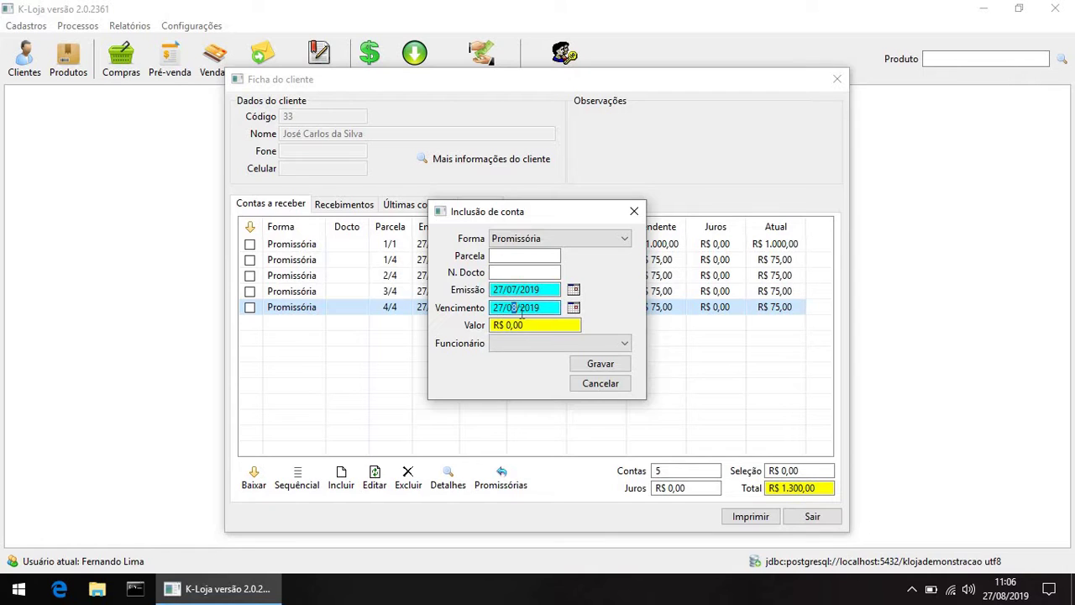
Step: Enter amount 100, choose the responsible employee, and save the receivable
{"action": "left_click", "coordinate": [533, 324]}
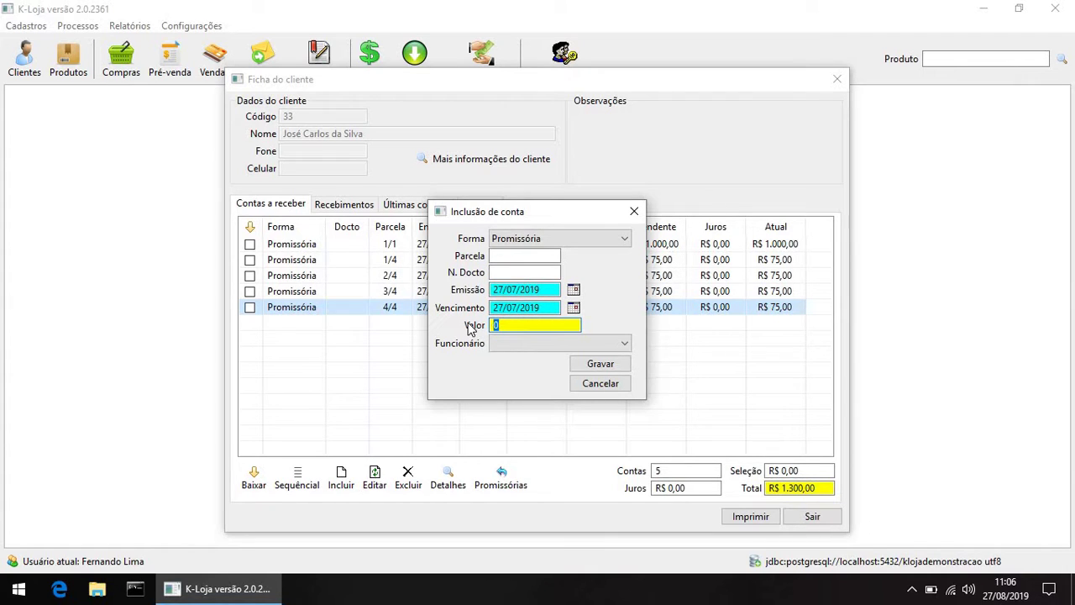
{"action": "type", "text": "100"}
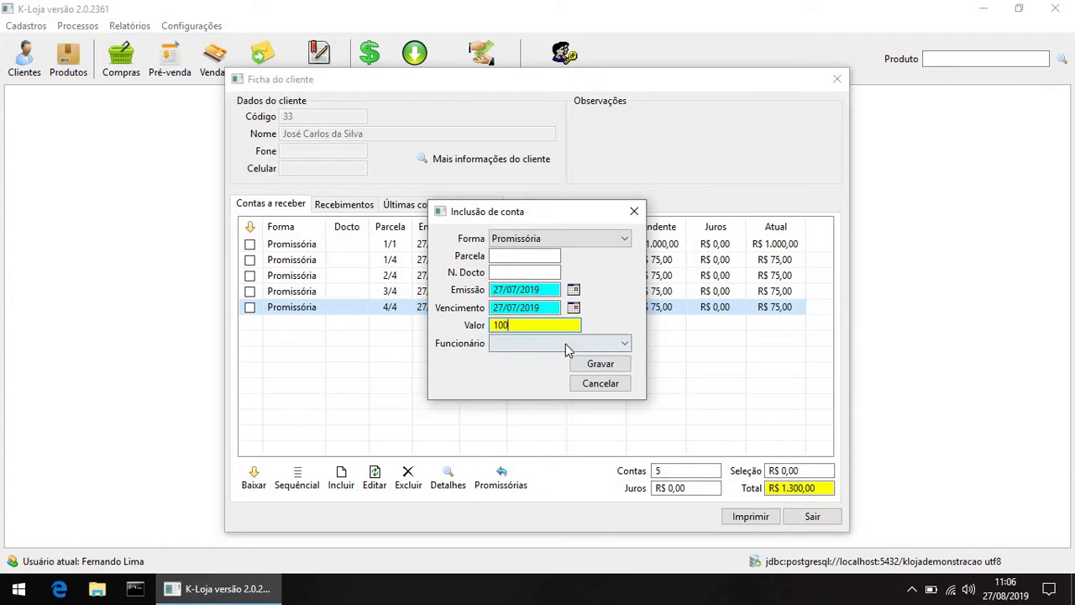
{"action": "left_click", "coordinate": [566, 344]}
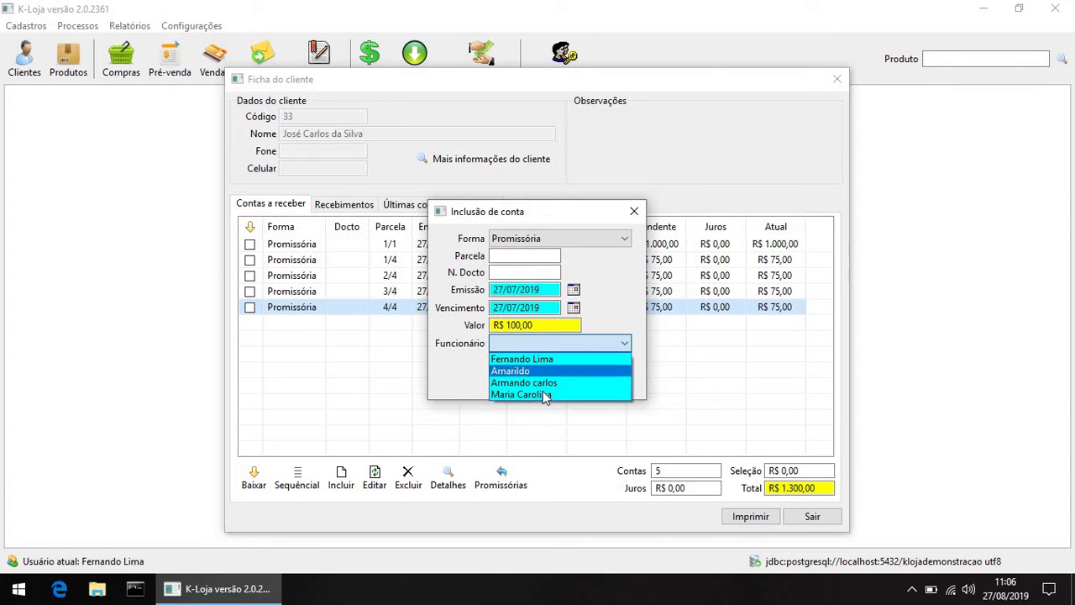
{"action": "left_click", "coordinate": [543, 393]}
{"action": "left_click", "coordinate": [598, 362]}
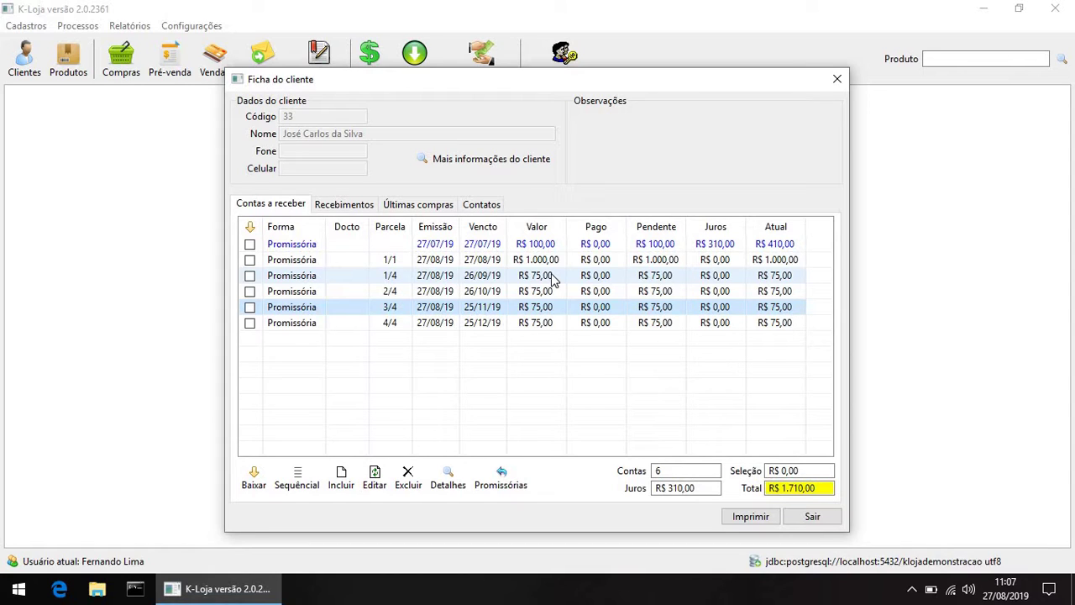
Step: Close the client sheet with Sair and open the client-record lookup
{"action": "left_click", "coordinate": [814, 516]}
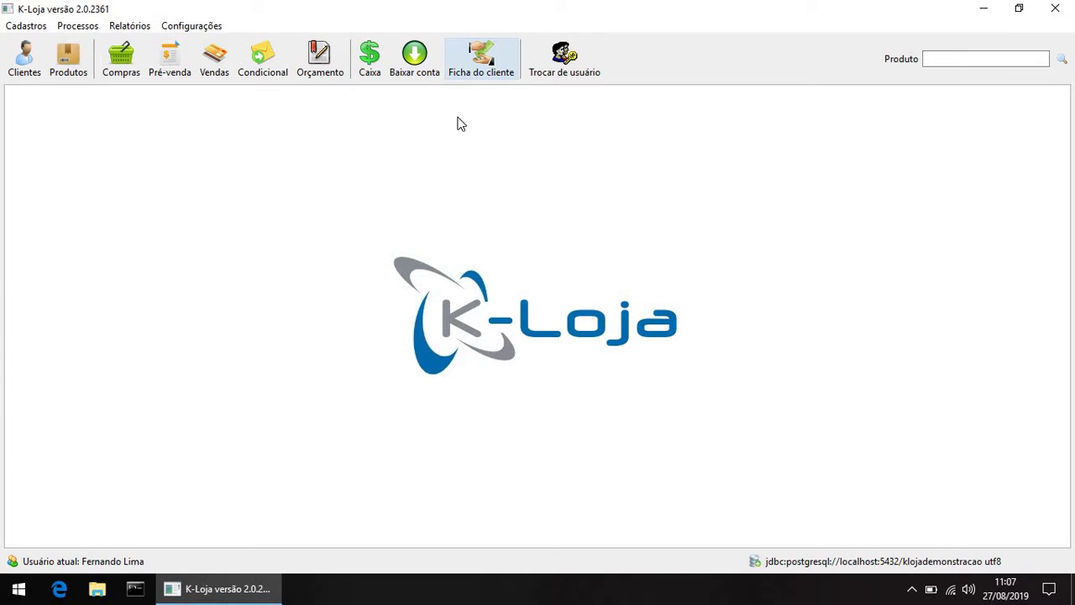
{"action": "left_click", "coordinate": [473, 70]}
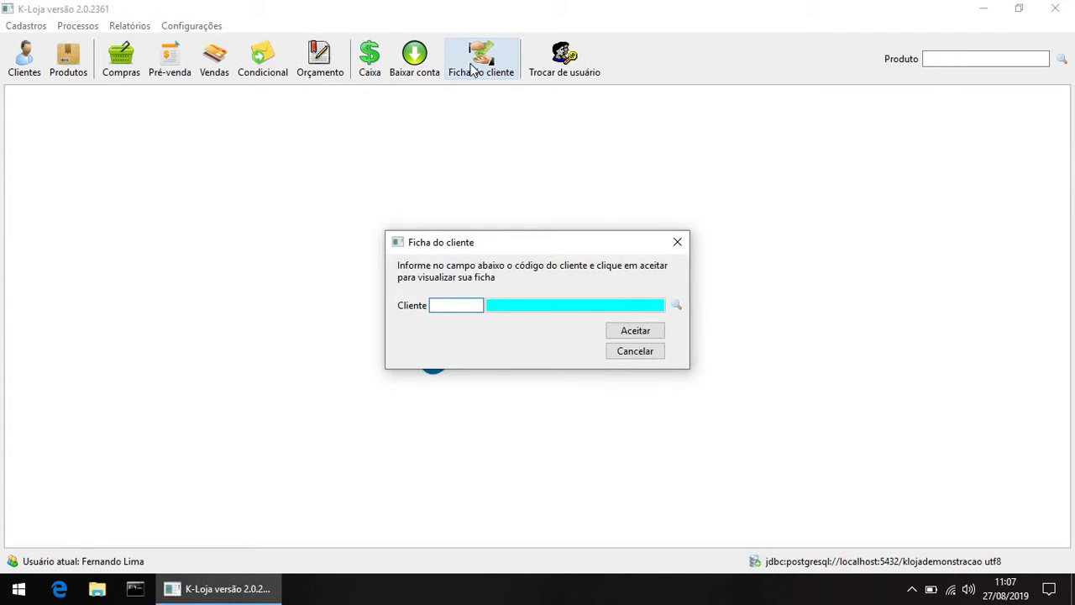
Step: Look up client code 33 and accept to show its six receivables totalling R$ 1.710,00
{"action": "type", "text": "33"}
{"action": "key", "text": "Tab"}
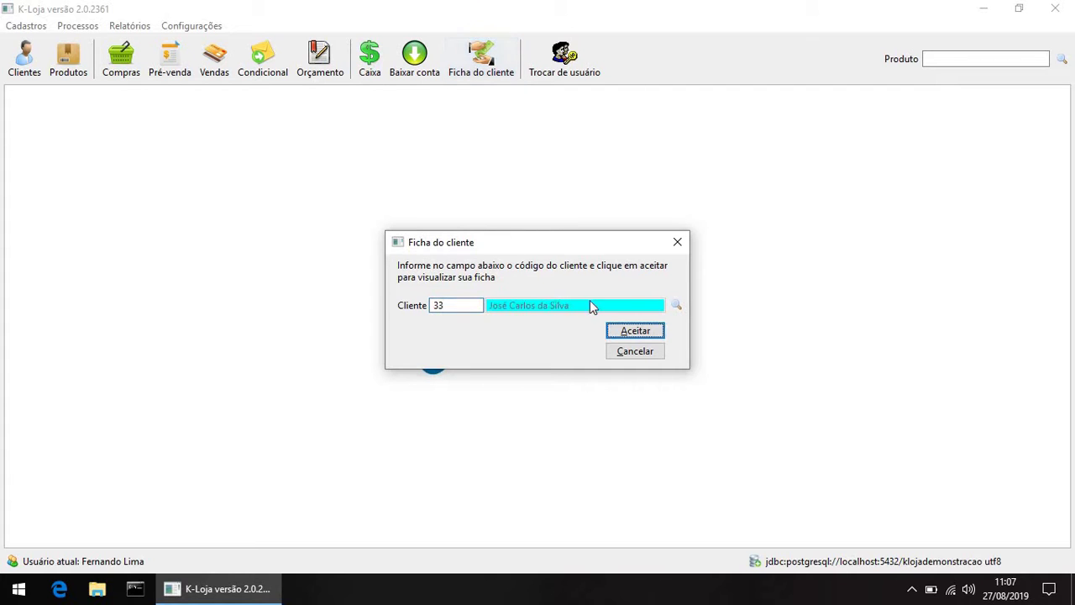
{"action": "left_click", "coordinate": [658, 331]}
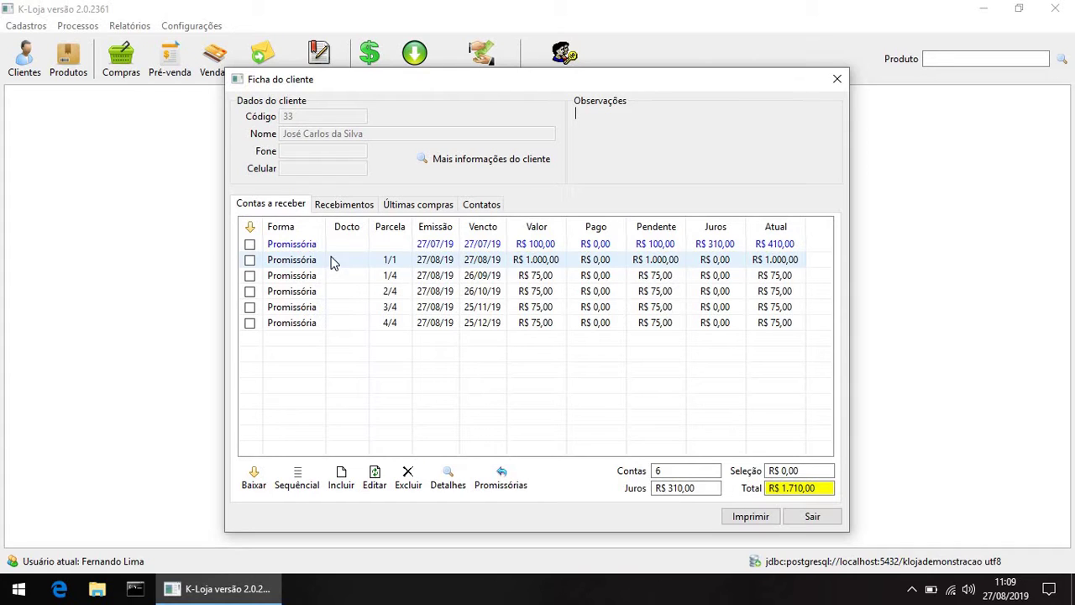
Step: Settle installment 1/1 in full with R$ 1.000,00 received, then review the receipts and return to receivables
{"action": "left_click", "coordinate": [249, 261]}
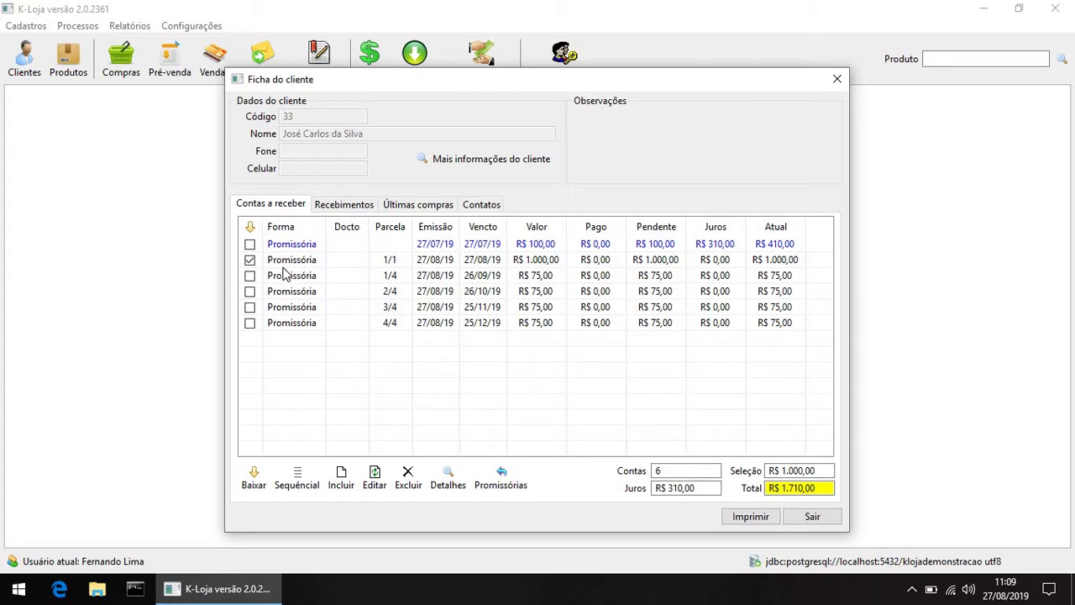
{"action": "left_click", "coordinate": [264, 478]}
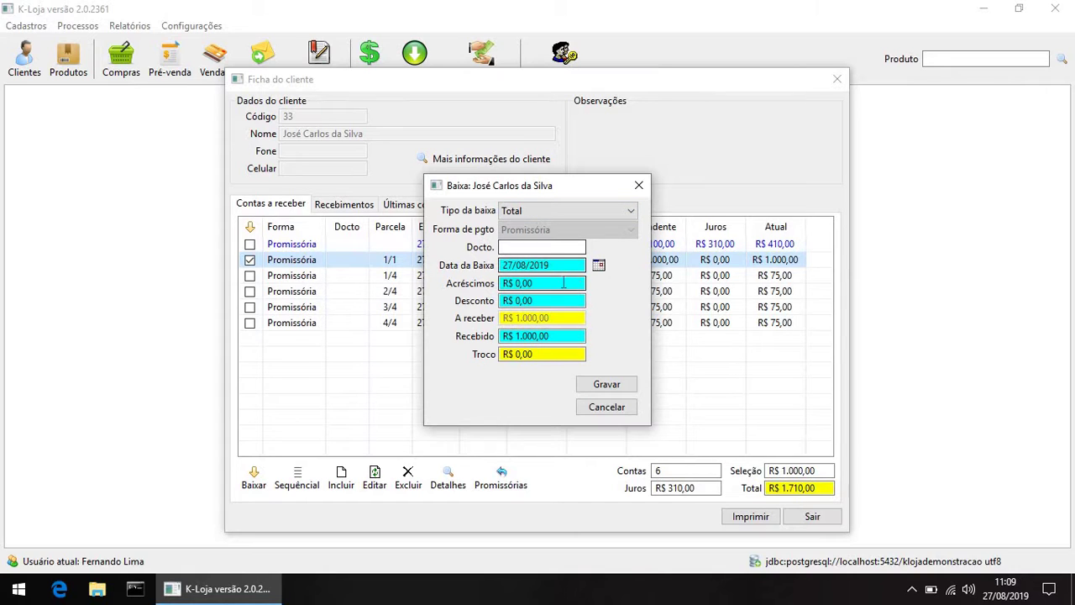
{"action": "left_click", "coordinate": [536, 300]}
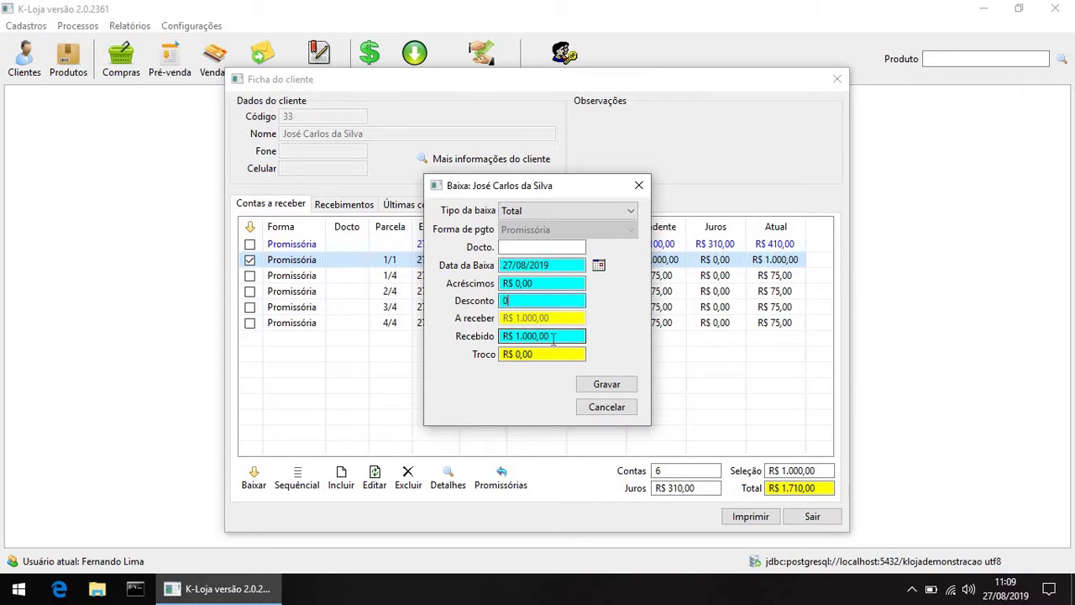
{"action": "left_click", "coordinate": [508, 336]}
{"action": "double_click", "coordinate": [504, 336]}
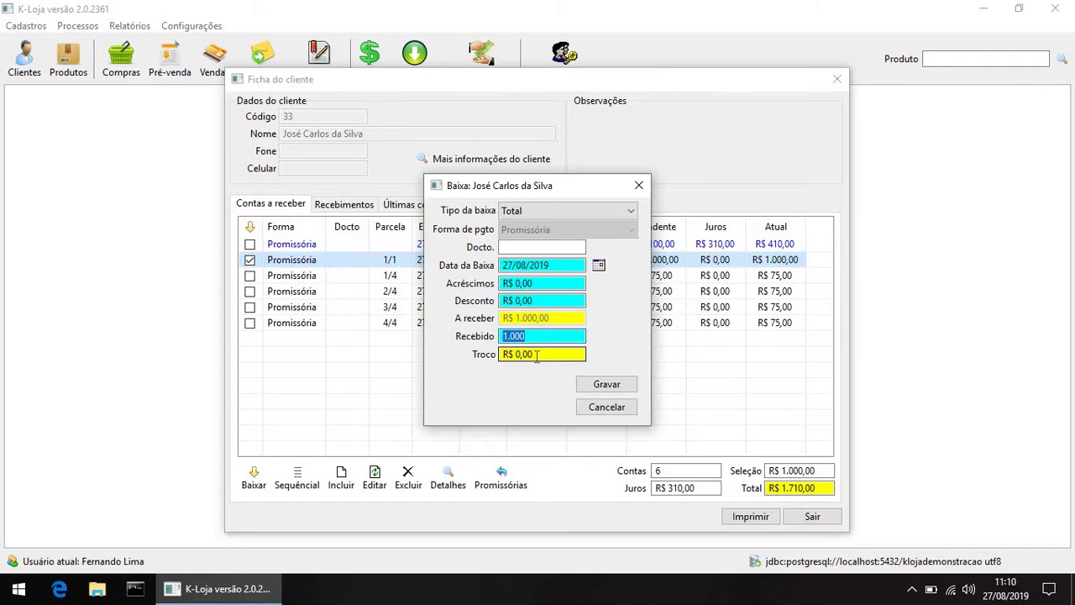
{"action": "left_click", "coordinate": [600, 391]}
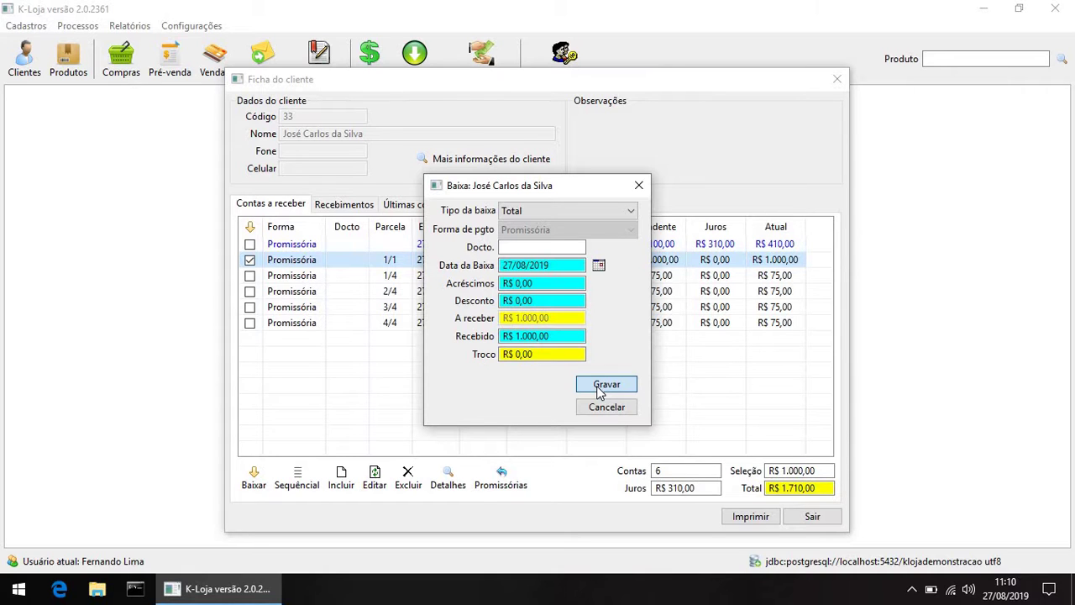
{"action": "left_click", "coordinate": [600, 390]}
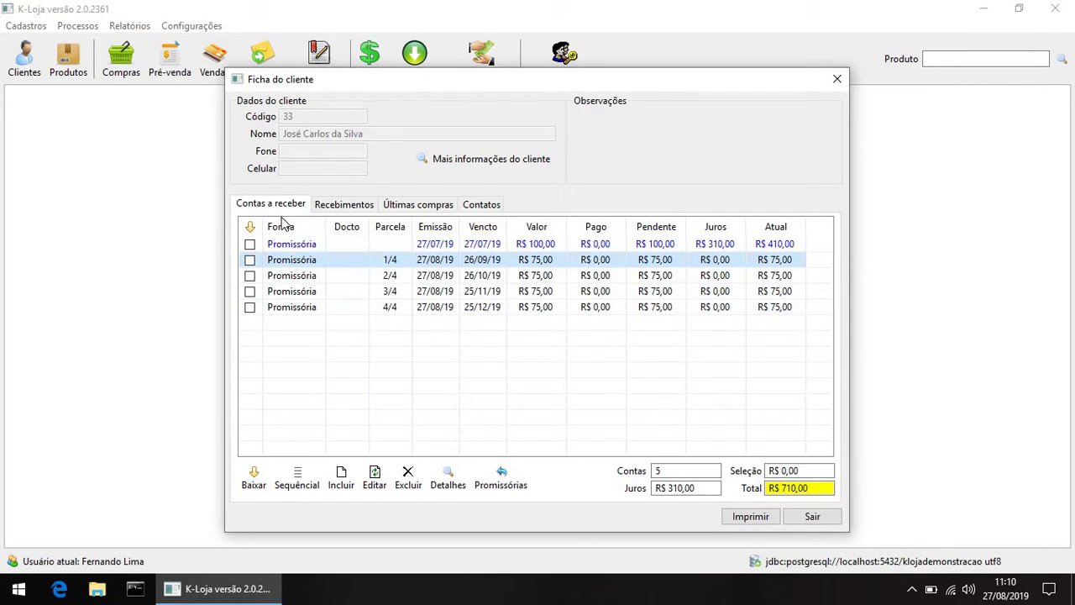
{"action": "left_click", "coordinate": [352, 208]}
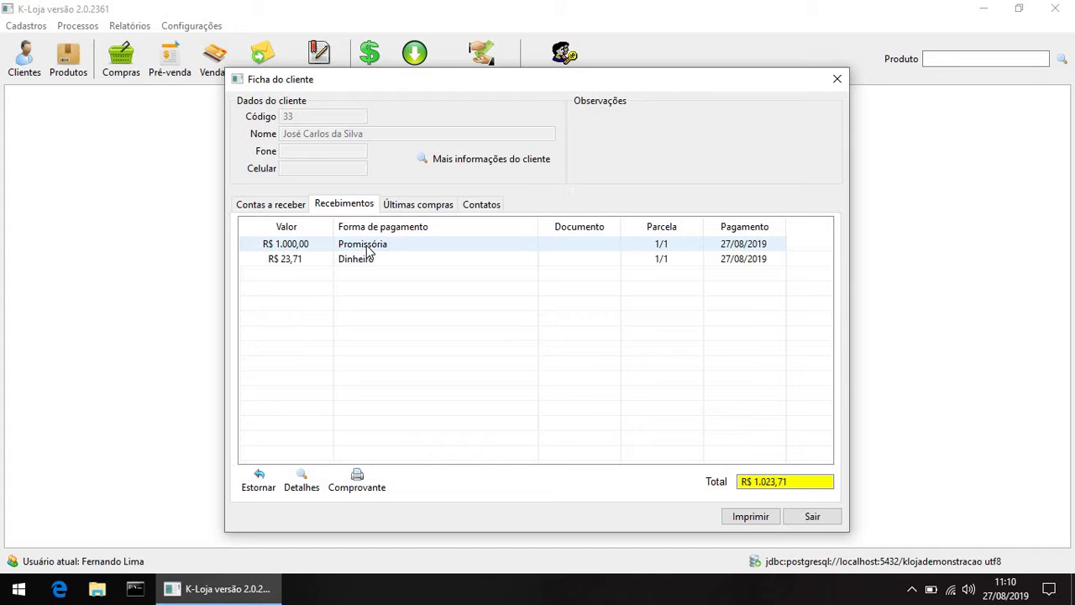
{"action": "left_click", "coordinate": [268, 205]}
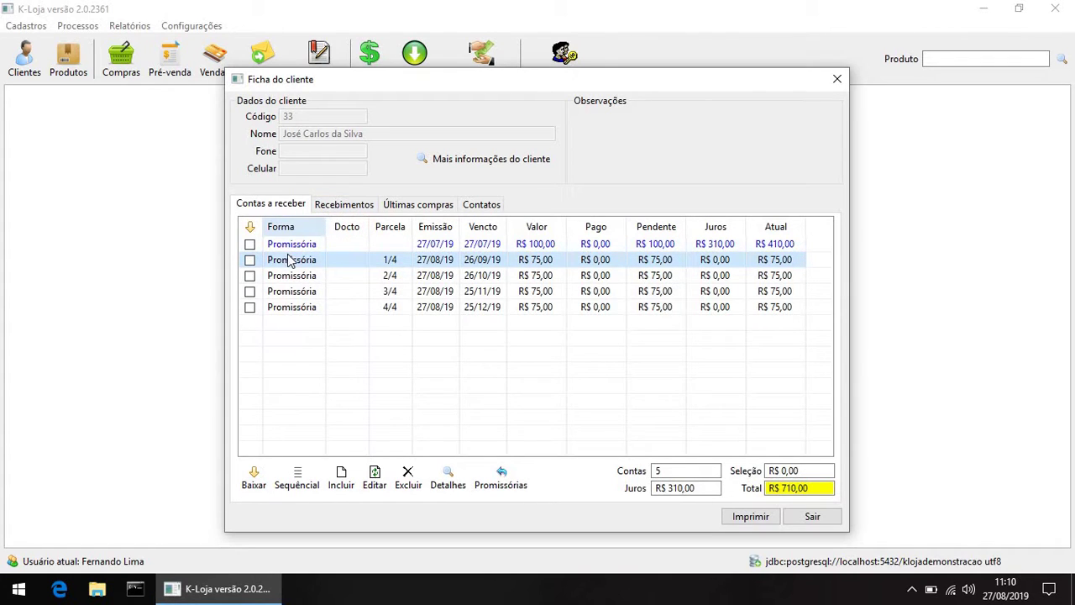
{"action": "left_click", "coordinate": [811, 515]}
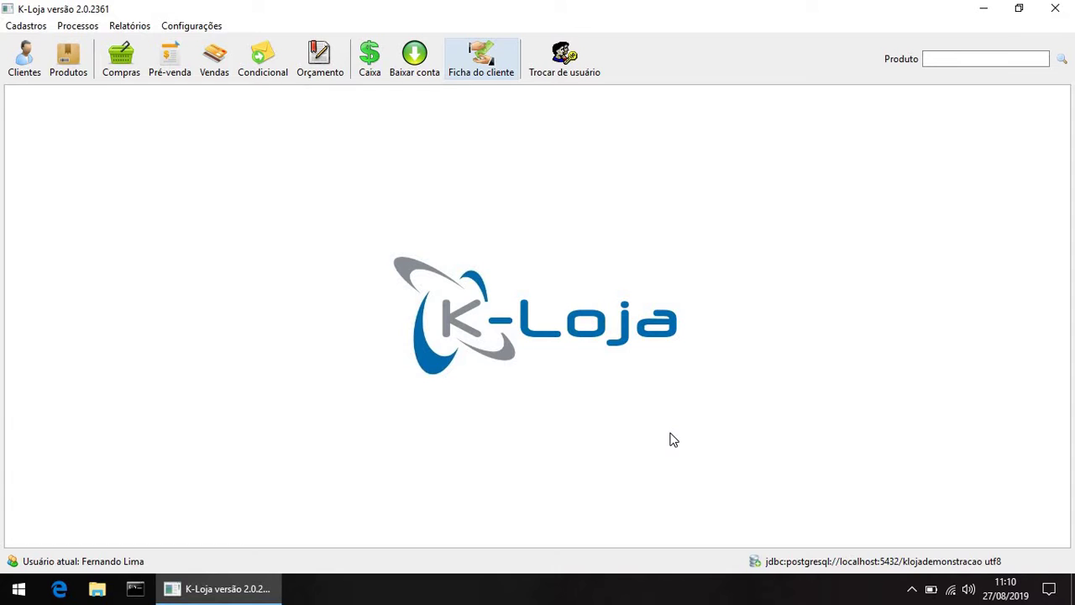
{"action": "left_click", "coordinate": [489, 61]}
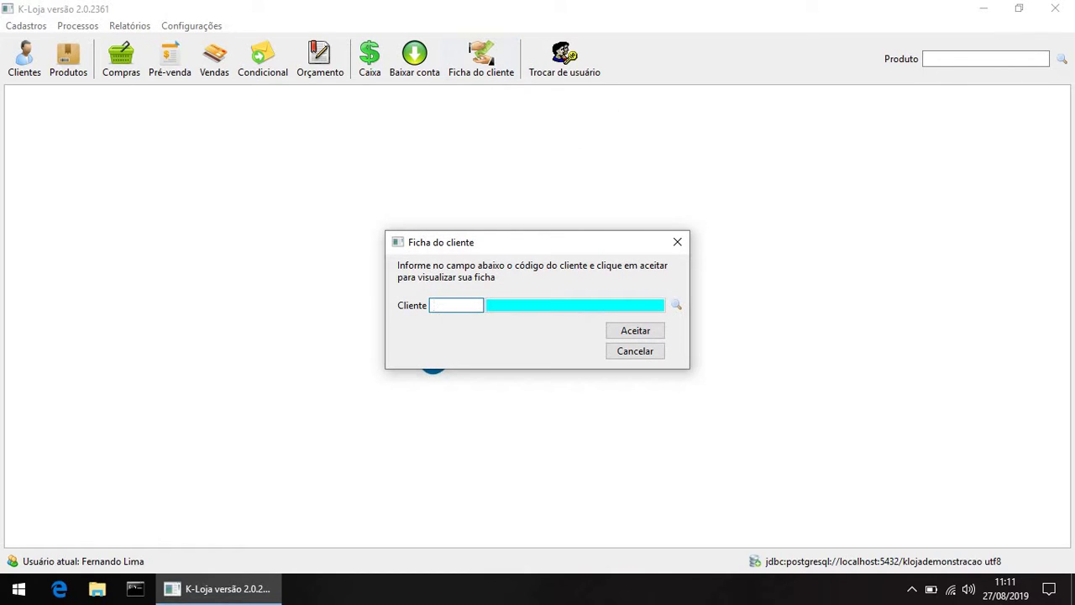
{"action": "type", "text": "33"}
{"action": "key", "text": "Tab"}
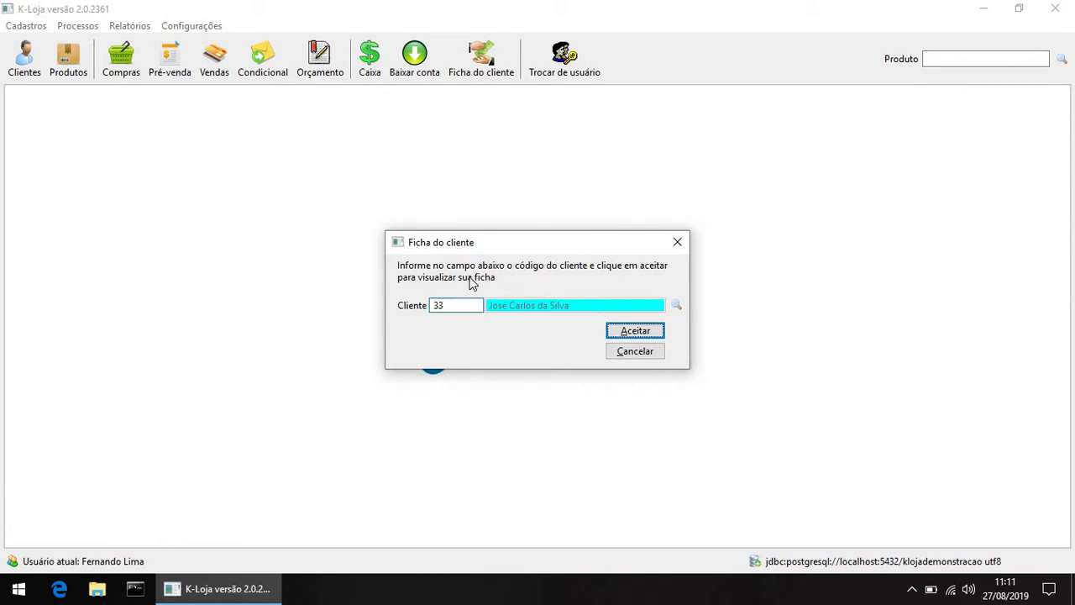
{"action": "left_click", "coordinate": [435, 310]}
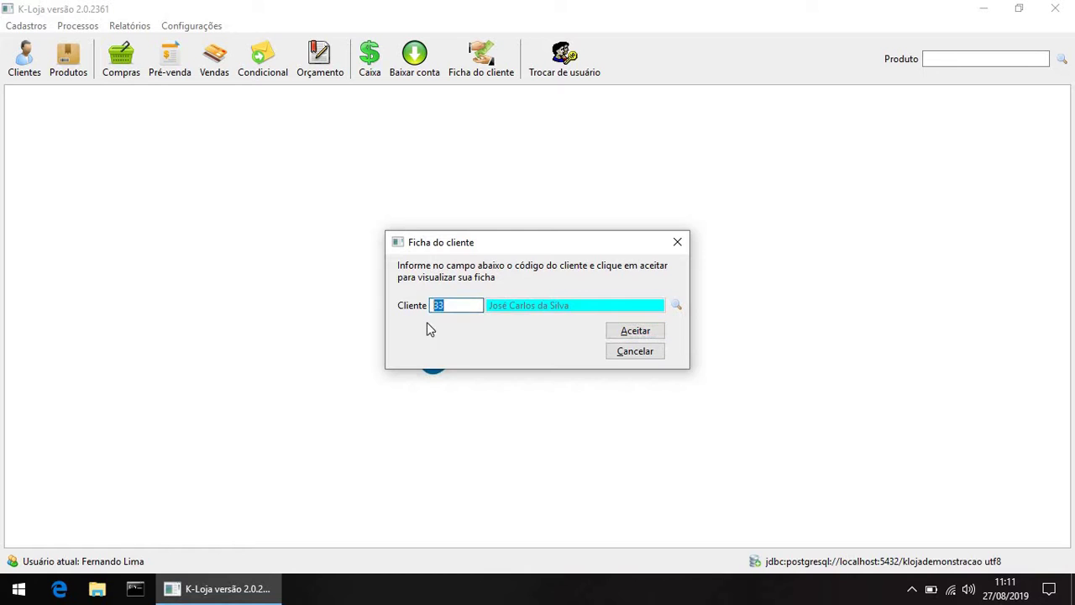
{"action": "left_click", "coordinate": [647, 332]}
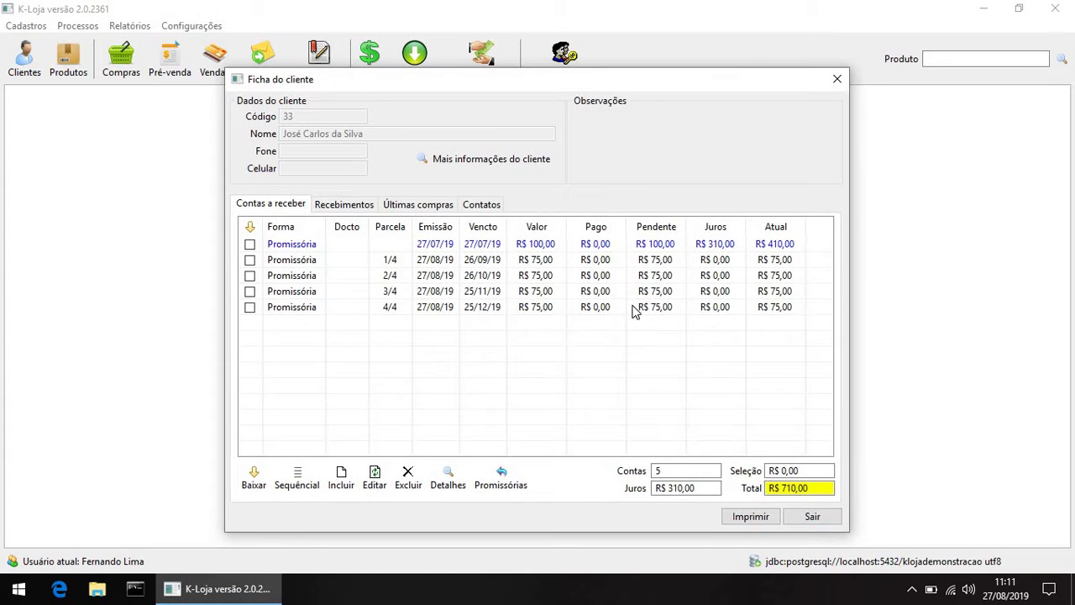
{"action": "left_click", "coordinate": [250, 261]}
{"action": "left_click", "coordinate": [276, 262]}
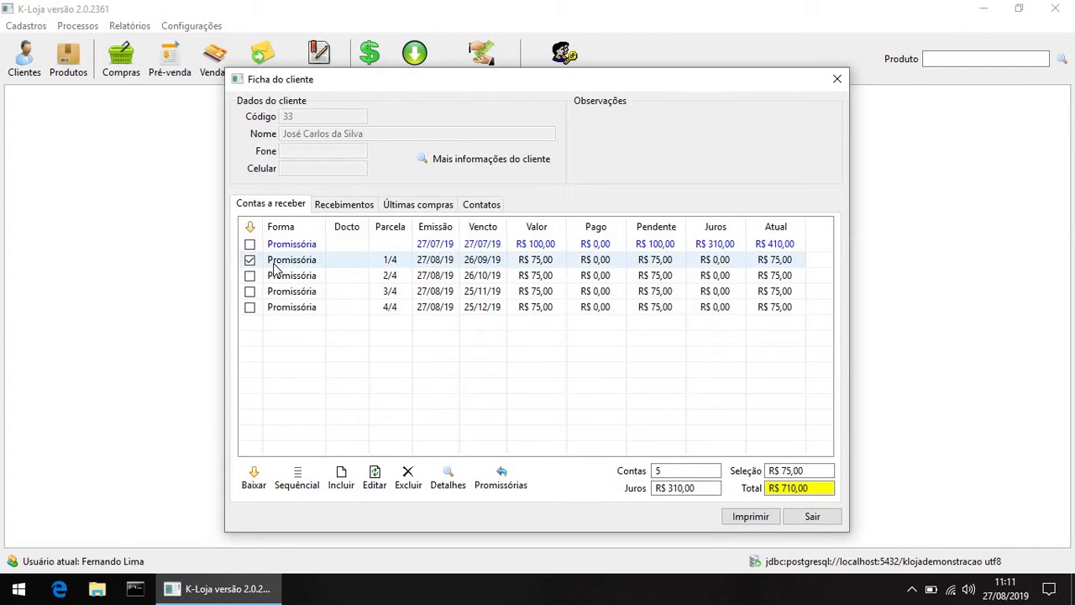
{"action": "left_click", "coordinate": [260, 480]}
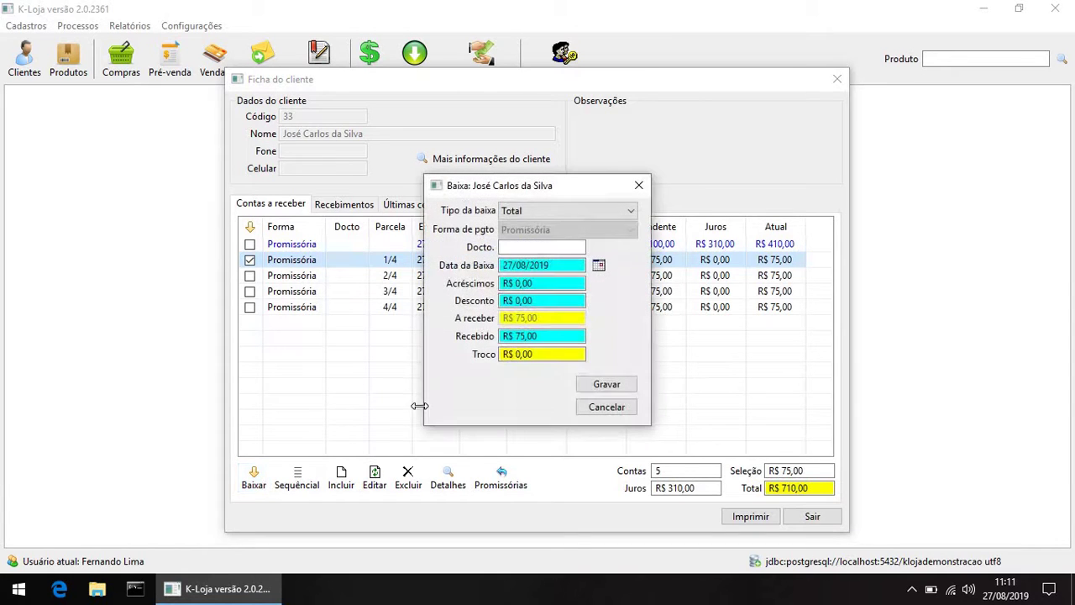
{"action": "left_click", "coordinate": [633, 214]}
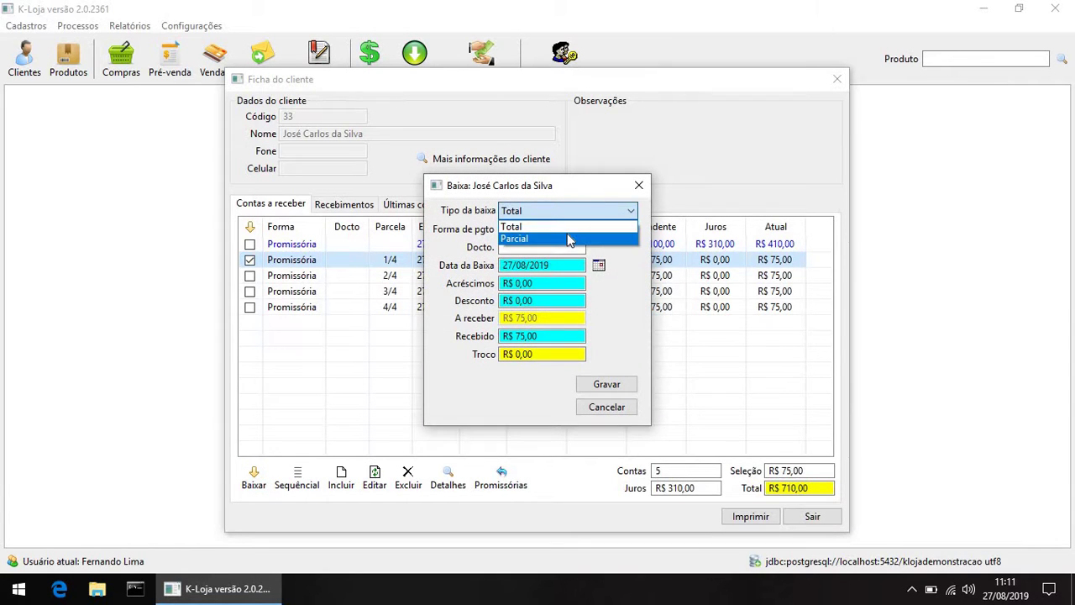
{"action": "left_click", "coordinate": [568, 239]}
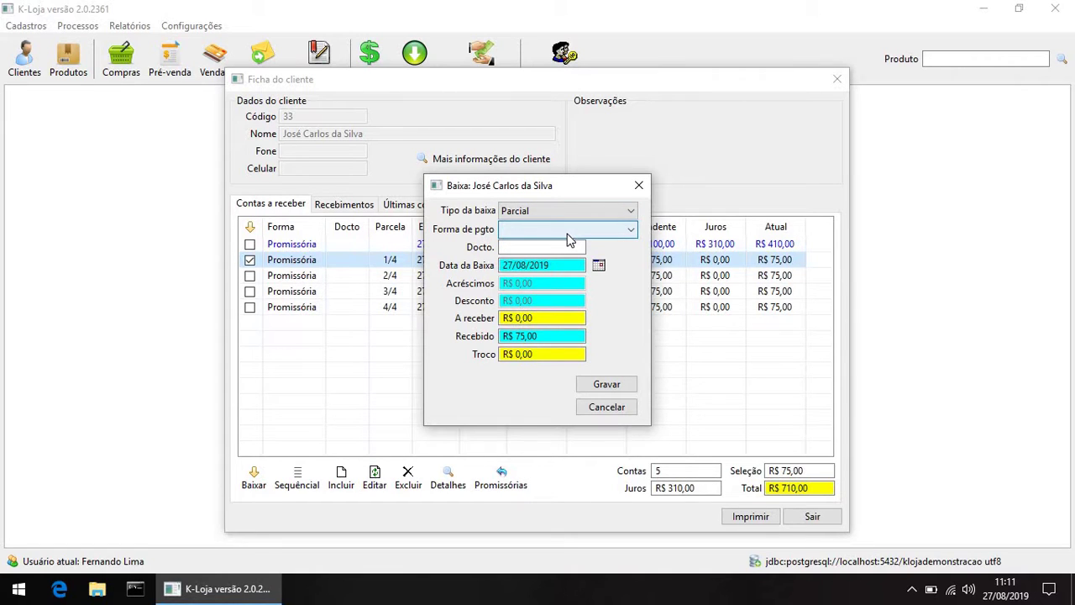
{"action": "left_click", "coordinate": [568, 236]}
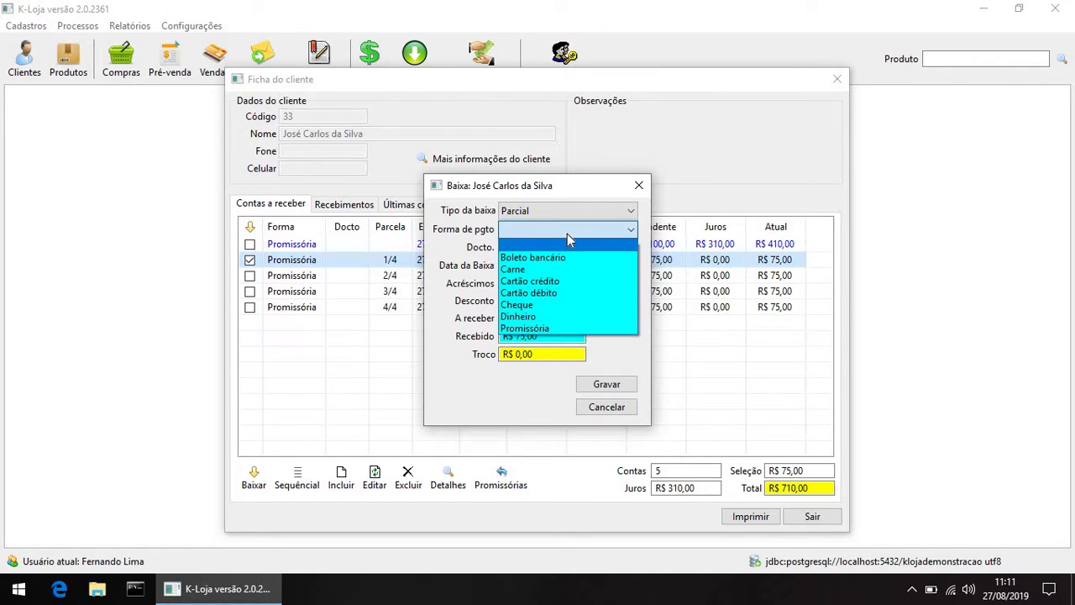
{"action": "left_click", "coordinate": [539, 316]}
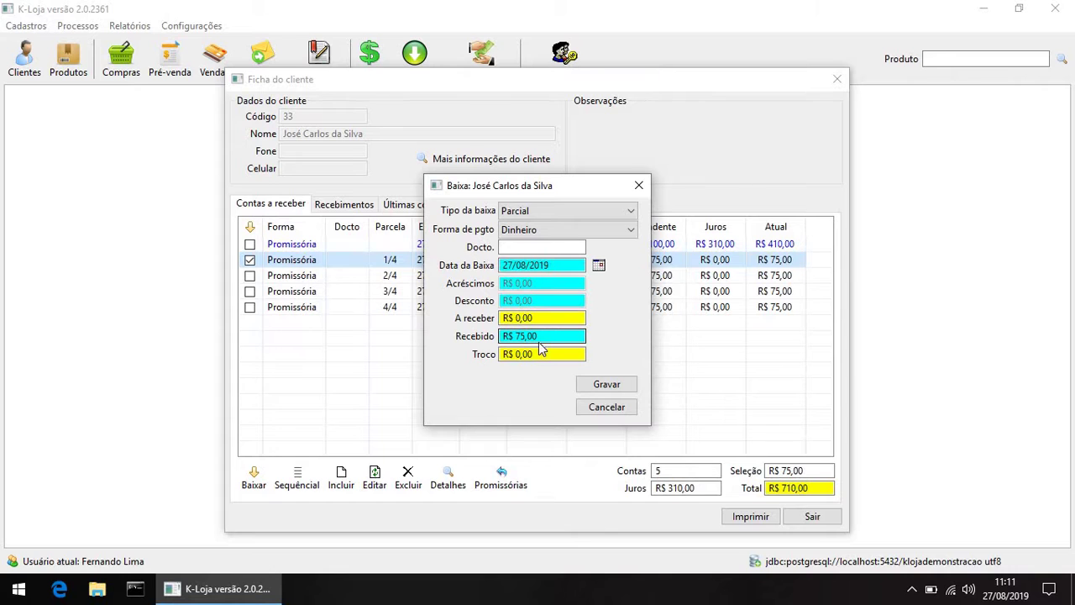
{"action": "left_click", "coordinate": [504, 340]}
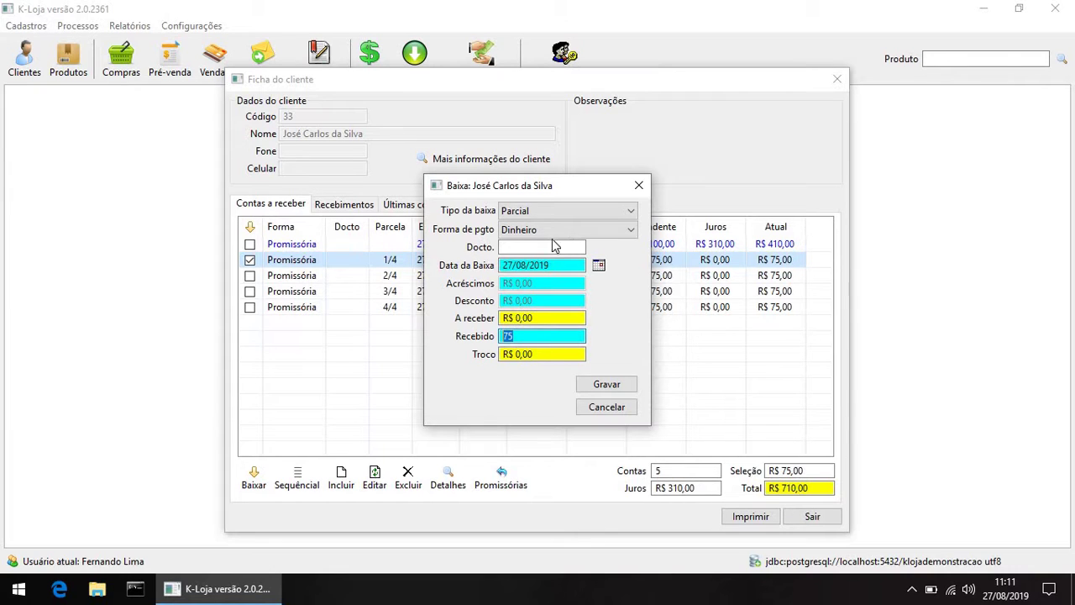
{"action": "left_click", "coordinate": [606, 408]}
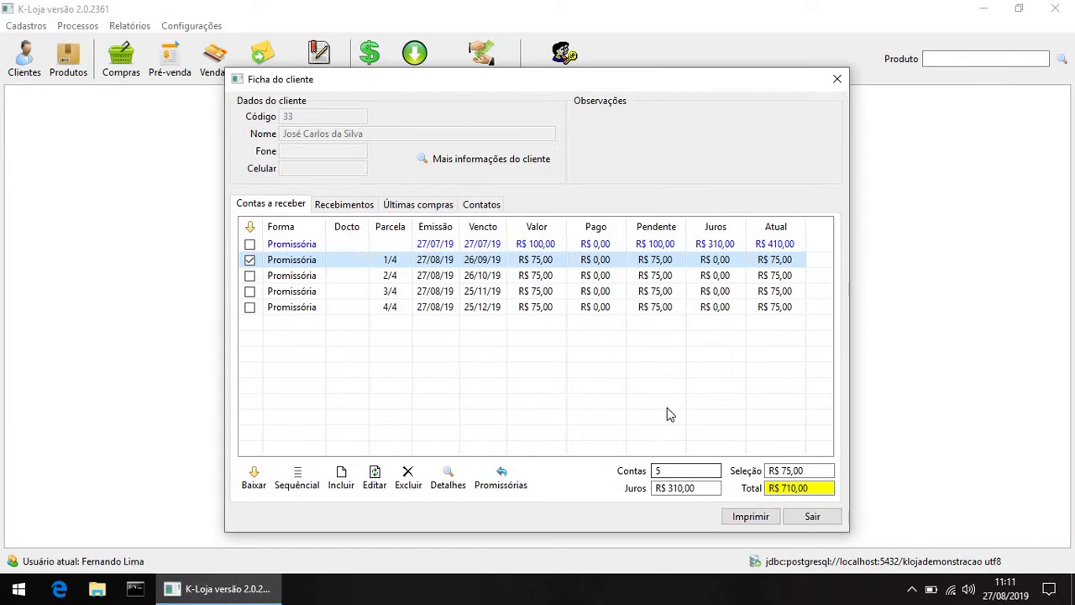
Step: Try editing the Dinheiro payment method in Formas de pagamento and dismiss the editing-not-allowed error
{"action": "left_click", "coordinate": [810, 514]}
{"action": "left_click", "coordinate": [26, 25]}
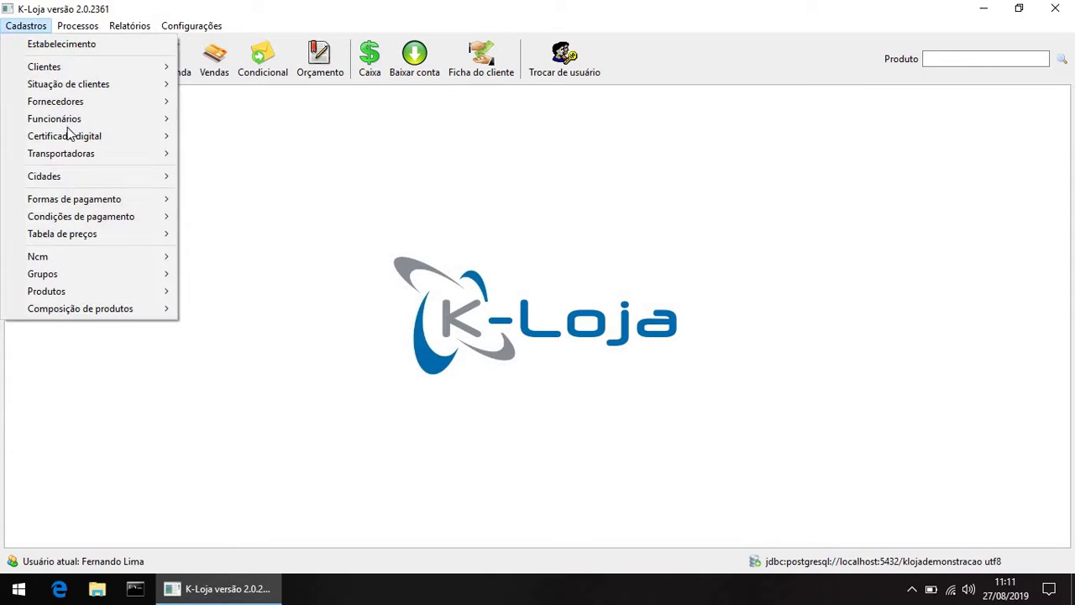
{"action": "mouse_move", "coordinate": [173, 215]}
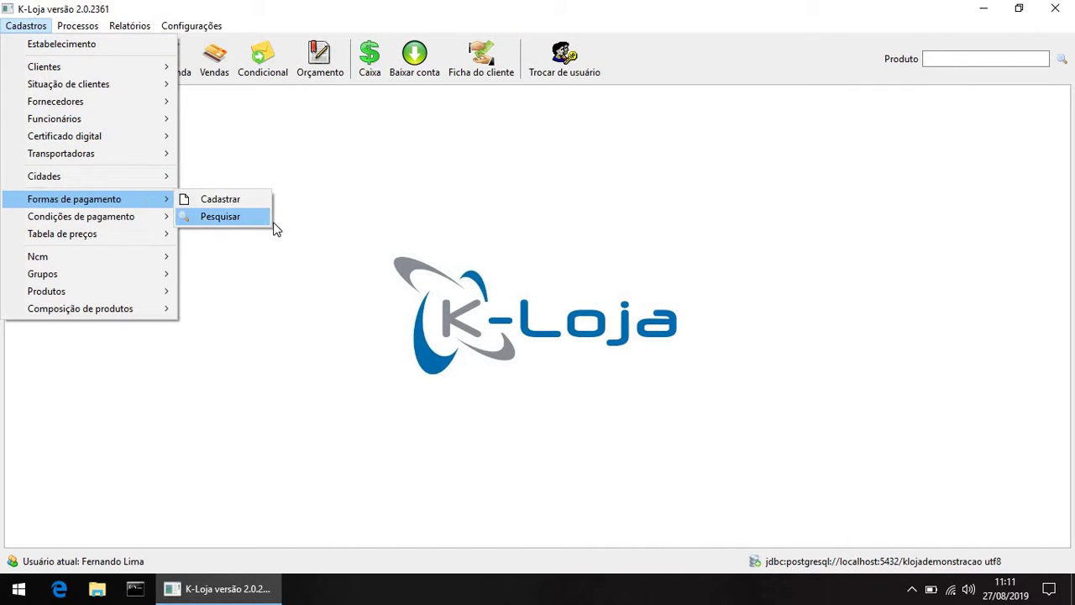
{"action": "left_click", "coordinate": [267, 220]}
{"action": "left_click", "coordinate": [702, 134]}
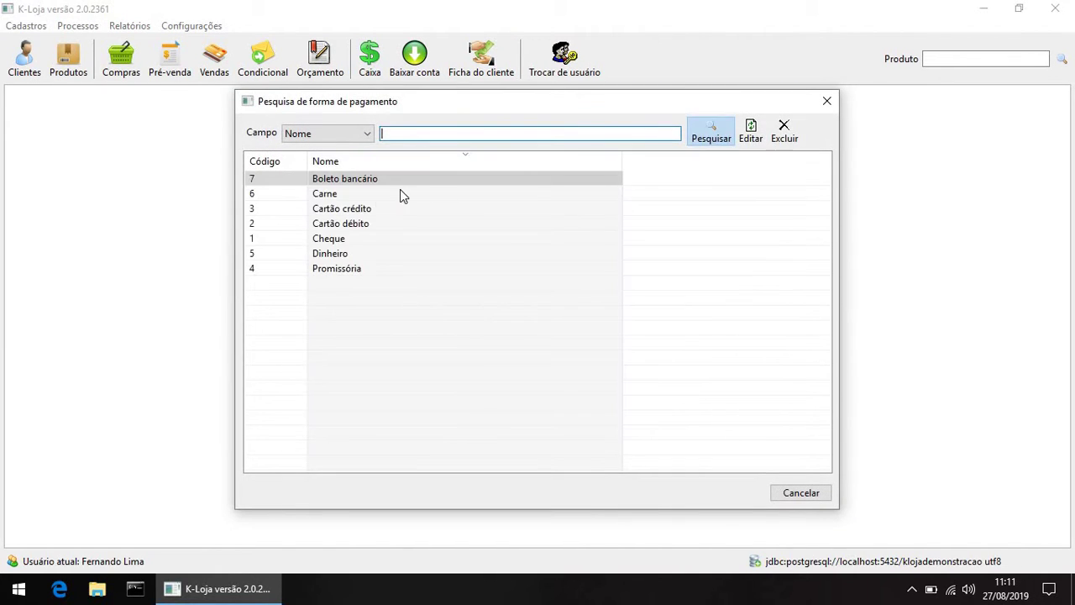
{"action": "double_click", "coordinate": [334, 256]}
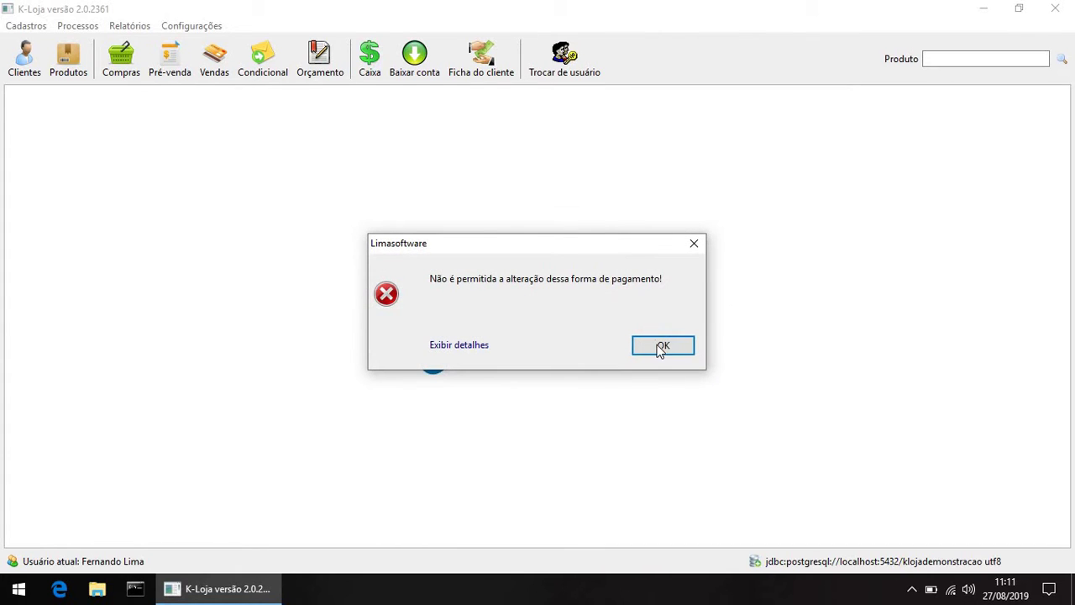
{"action": "left_click", "coordinate": [659, 349]}
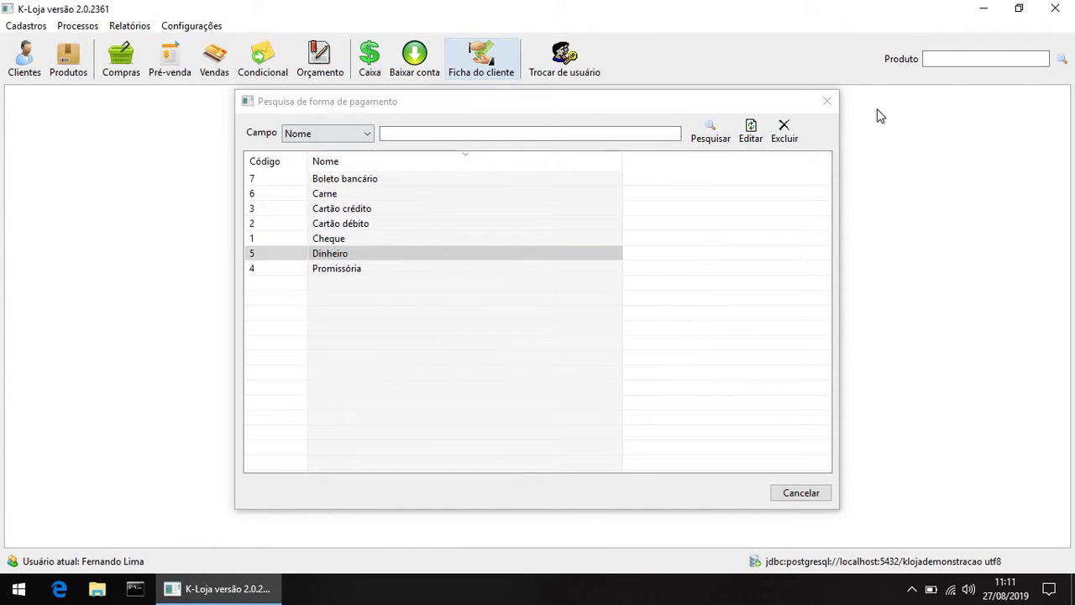
{"action": "left_click", "coordinate": [830, 102]}
Step: Reopen the customer's account card by entering his client code
{"action": "left_click", "coordinate": [486, 68]}
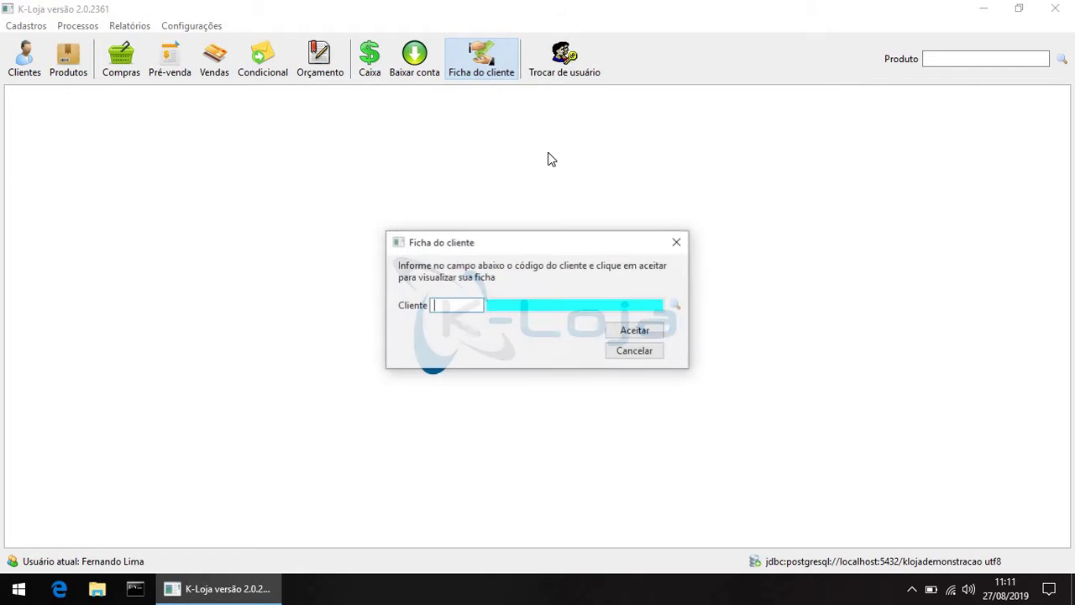
{"action": "type", "text": "33"}
{"action": "left_click", "coordinate": [635, 330]}
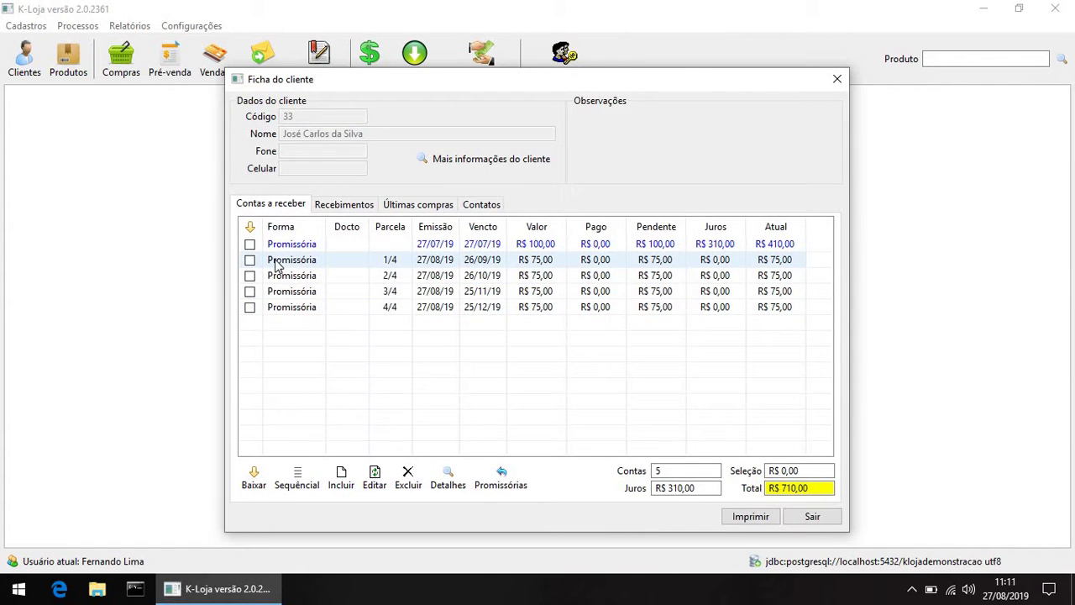
Step: Set up a partial settlement of installment 1/4 with R$ 25,00 to receive and R$ 50,00 received
{"action": "left_click", "coordinate": [251, 261]}
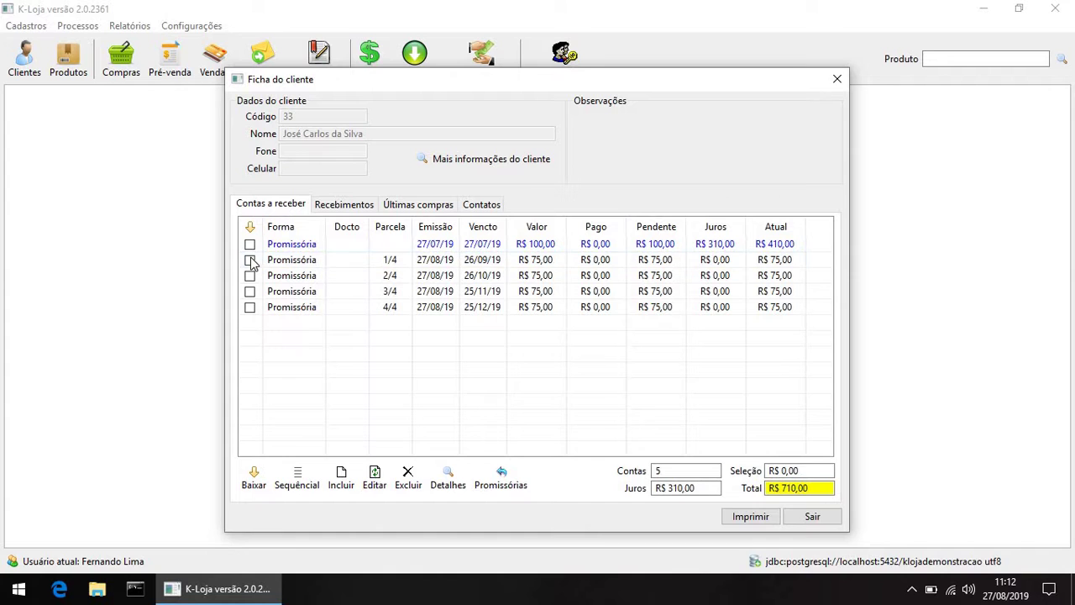
{"action": "left_click", "coordinate": [256, 478]}
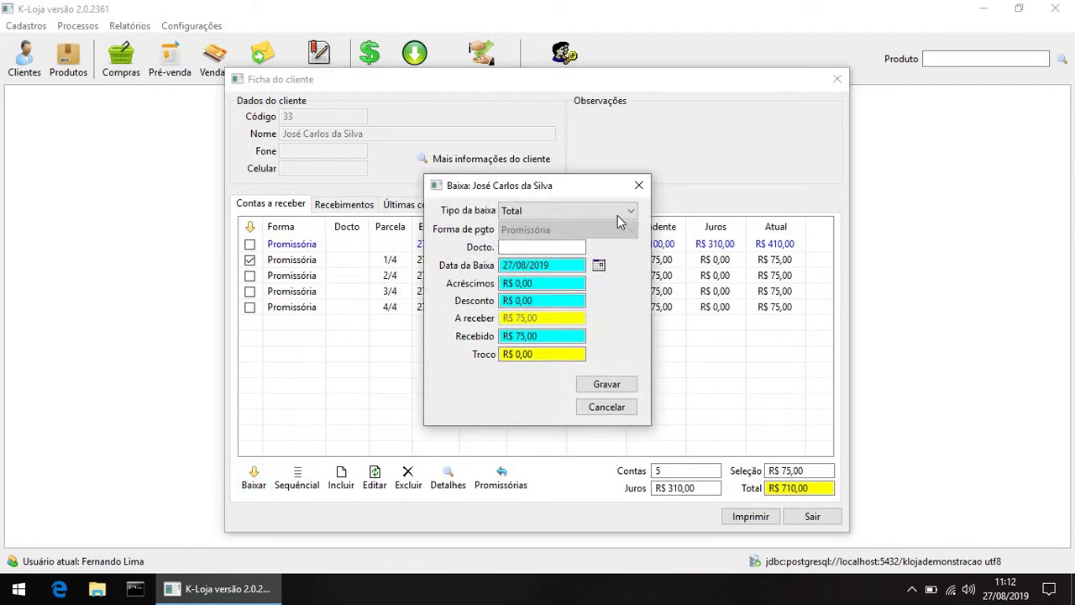
{"action": "left_click", "coordinate": [618, 215]}
{"action": "left_click", "coordinate": [582, 239]}
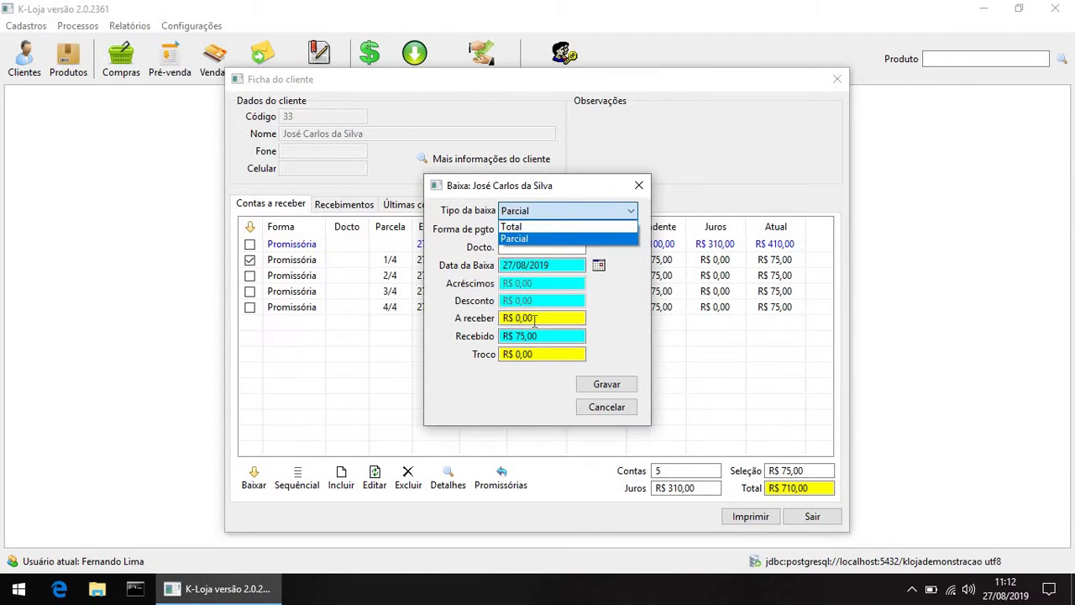
{"action": "left_click", "coordinate": [544, 317]}
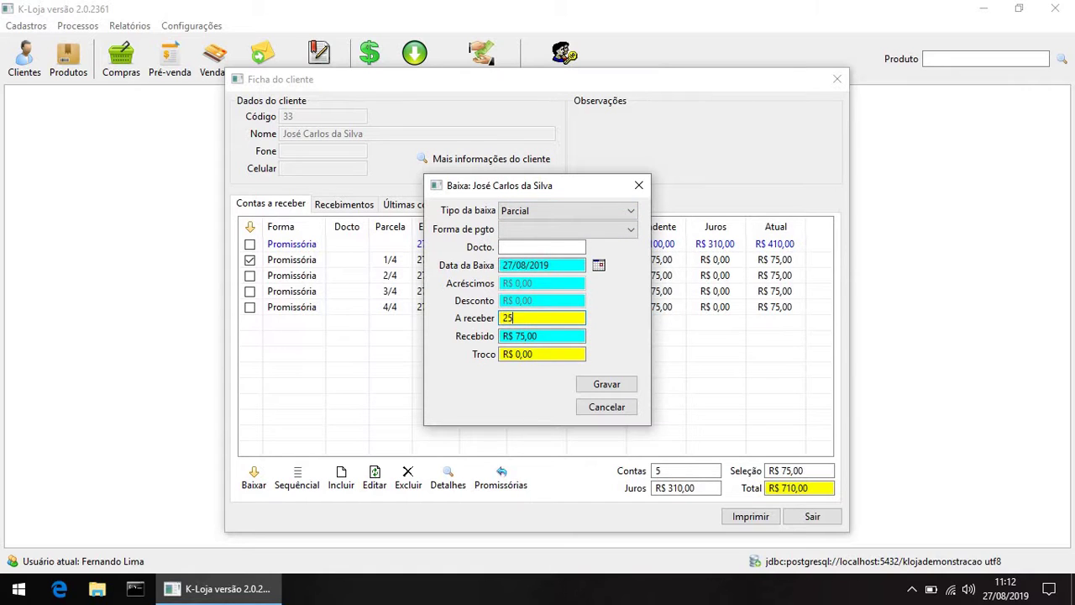
{"action": "key", "text": "Tab"}
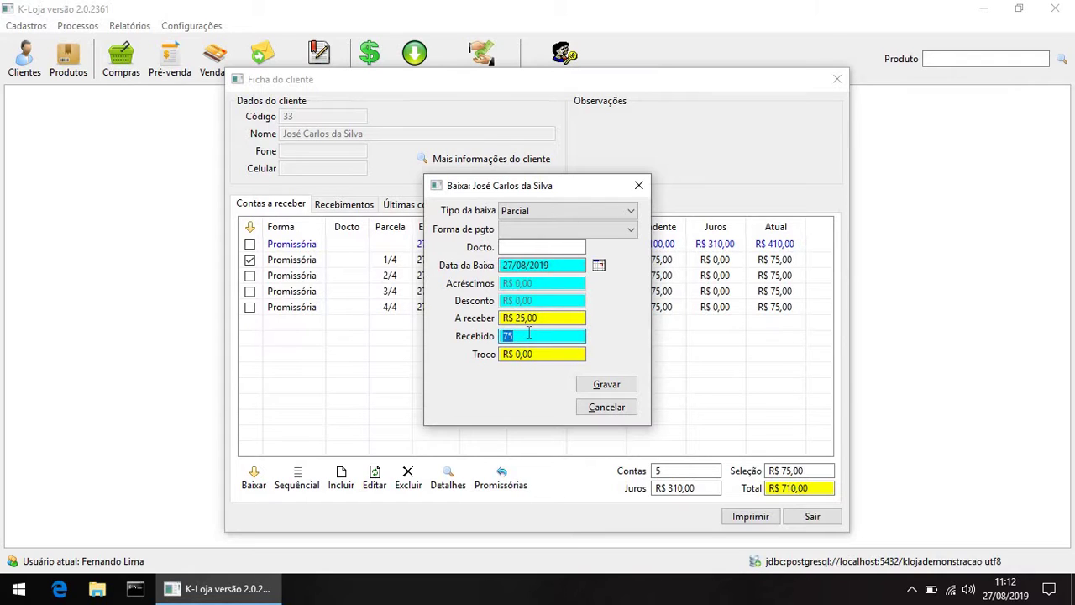
{"action": "type", "text": "50"}
{"action": "key", "text": "Tab"}
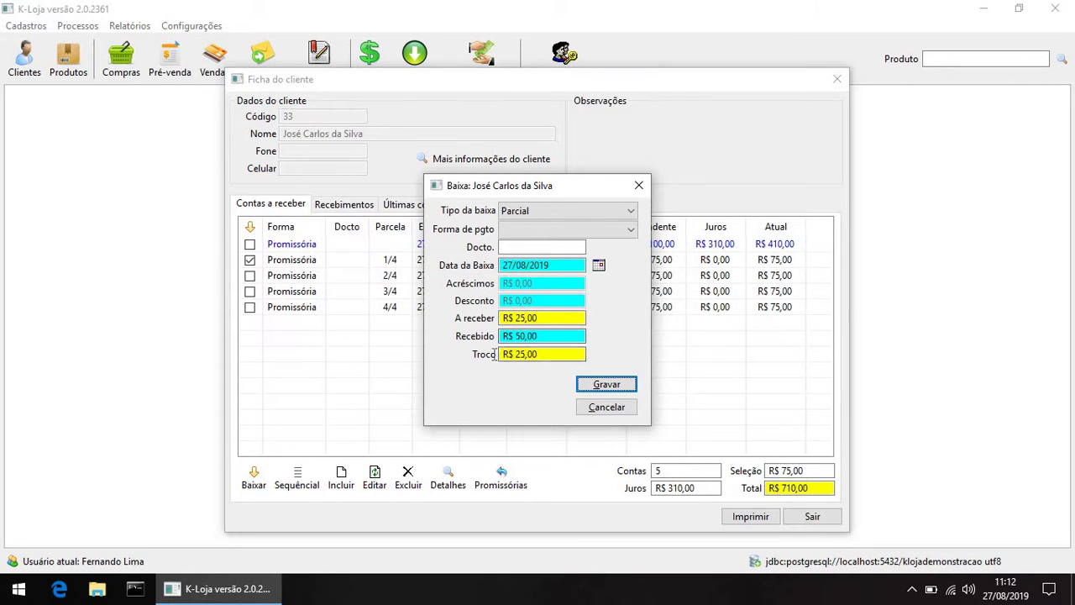
{"action": "left_click", "coordinate": [569, 356]}
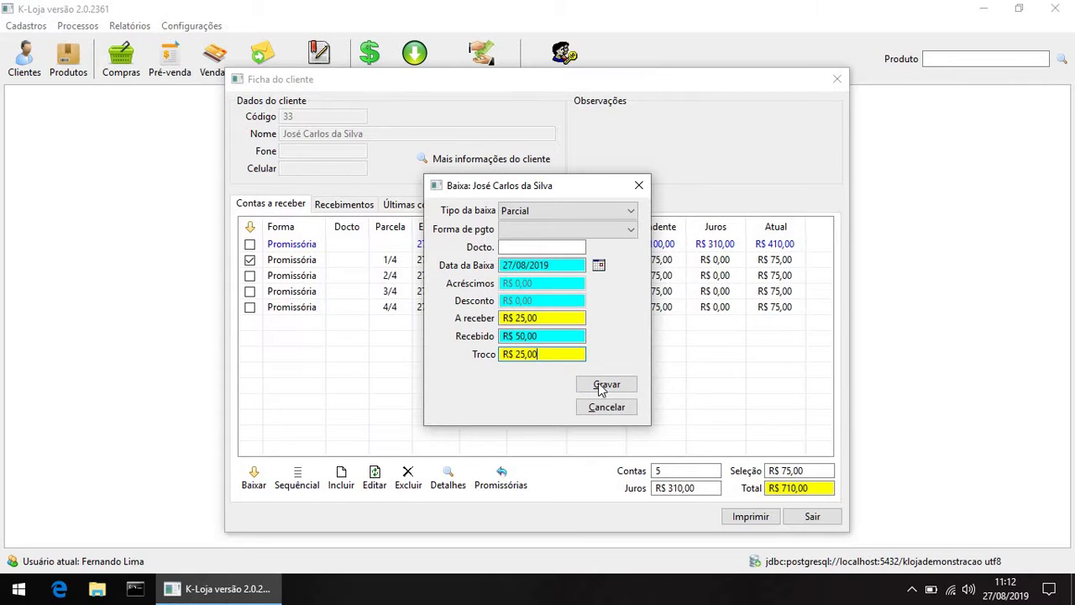
Step: Choose Dinheiro as the required payment method and save the partial settlement
{"action": "left_click", "coordinate": [607, 385]}
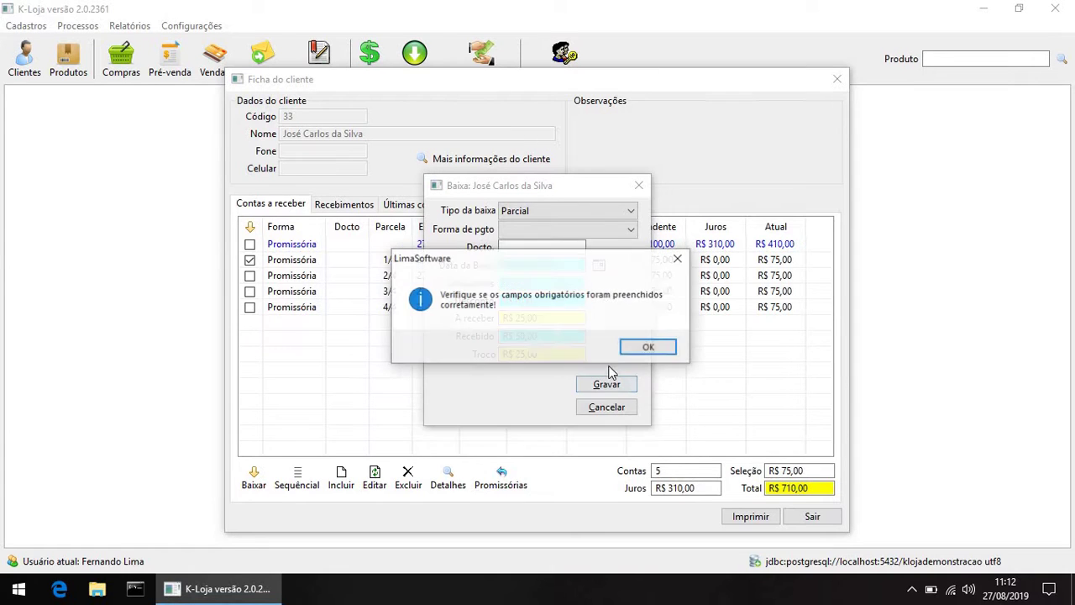
{"action": "left_click", "coordinate": [650, 345]}
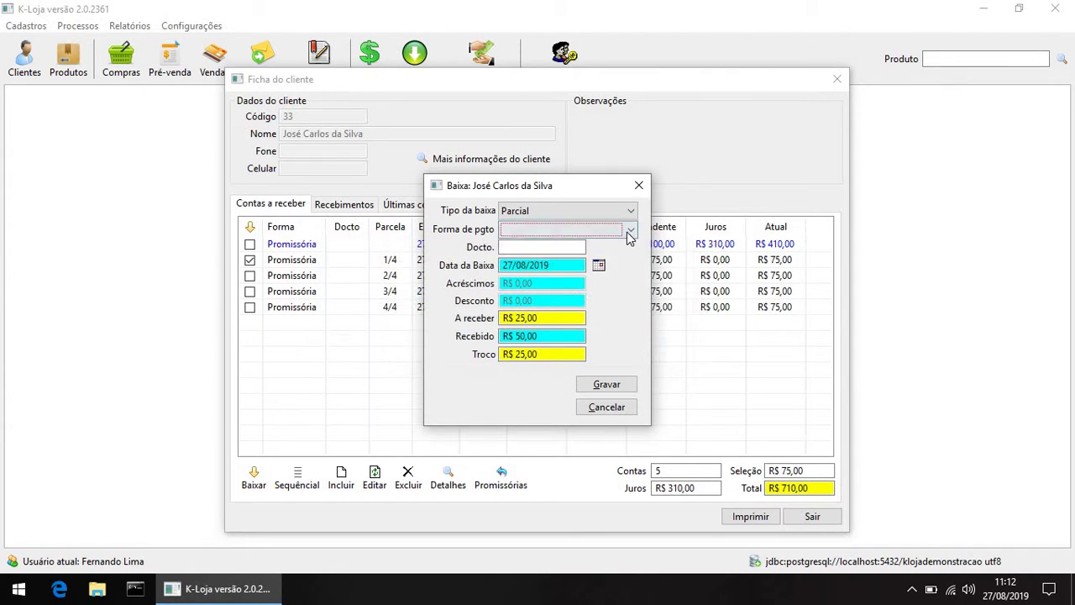
{"action": "left_click", "coordinate": [631, 230]}
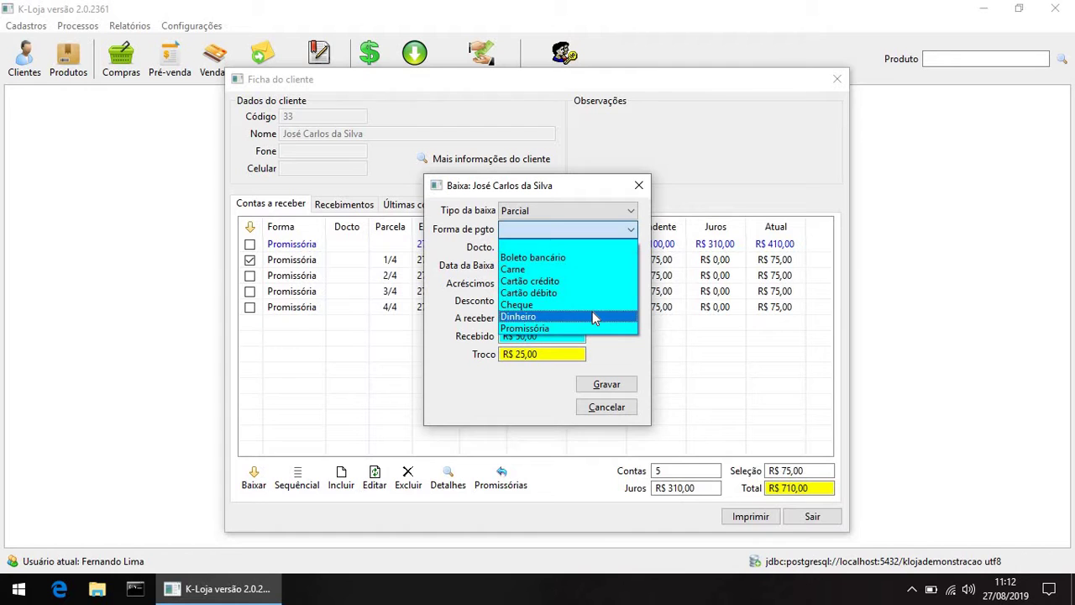
{"action": "left_click", "coordinate": [592, 316]}
{"action": "left_click", "coordinate": [607, 385]}
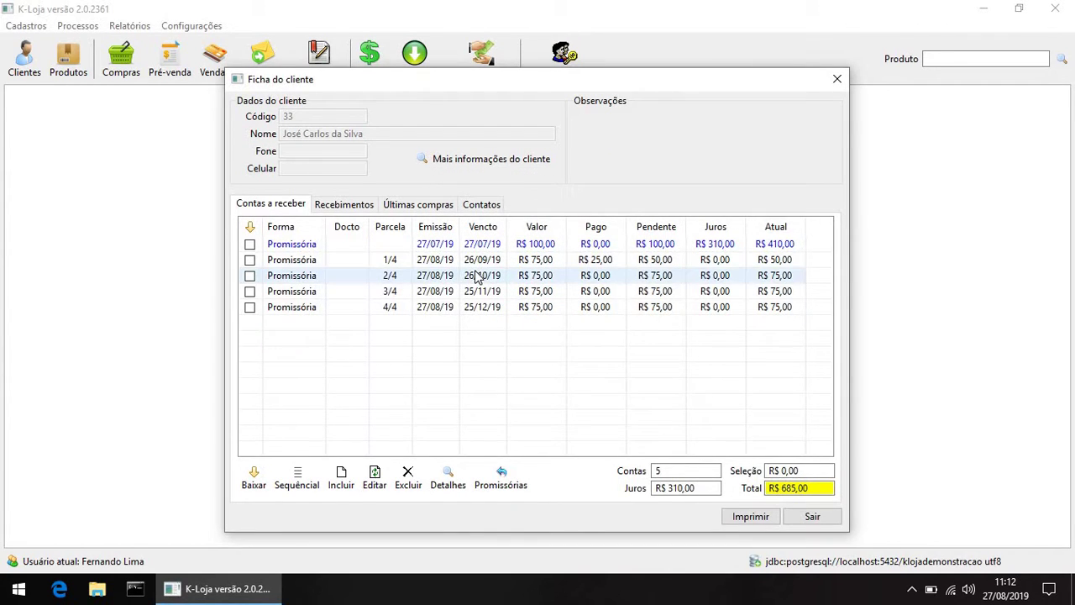
{"action": "left_click", "coordinate": [320, 264]}
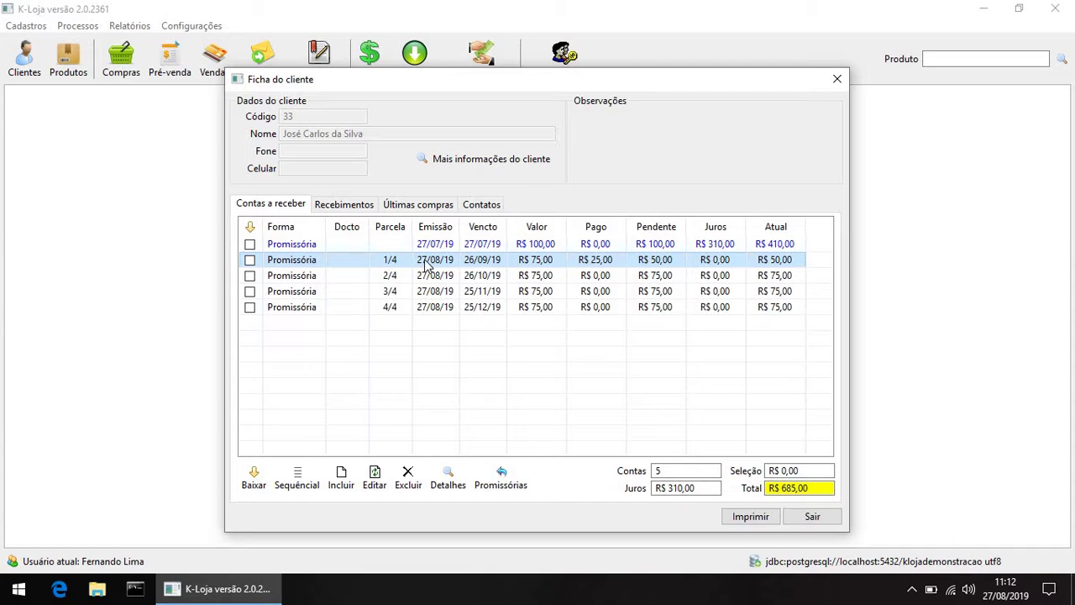
{"action": "left_click", "coordinate": [343, 207]}
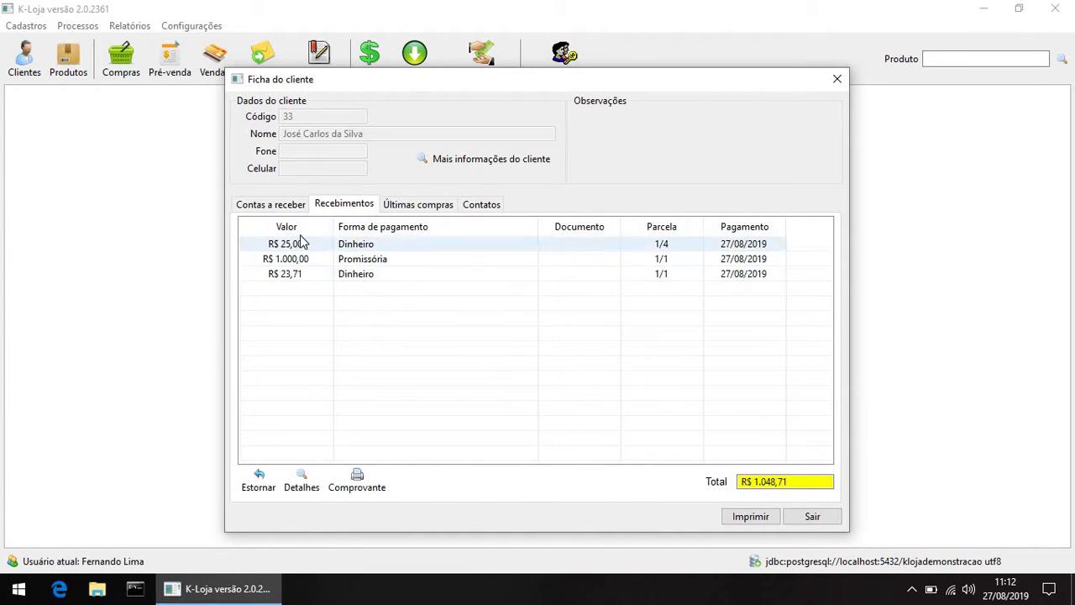
{"action": "left_click", "coordinate": [388, 244]}
{"action": "left_click", "coordinate": [397, 246]}
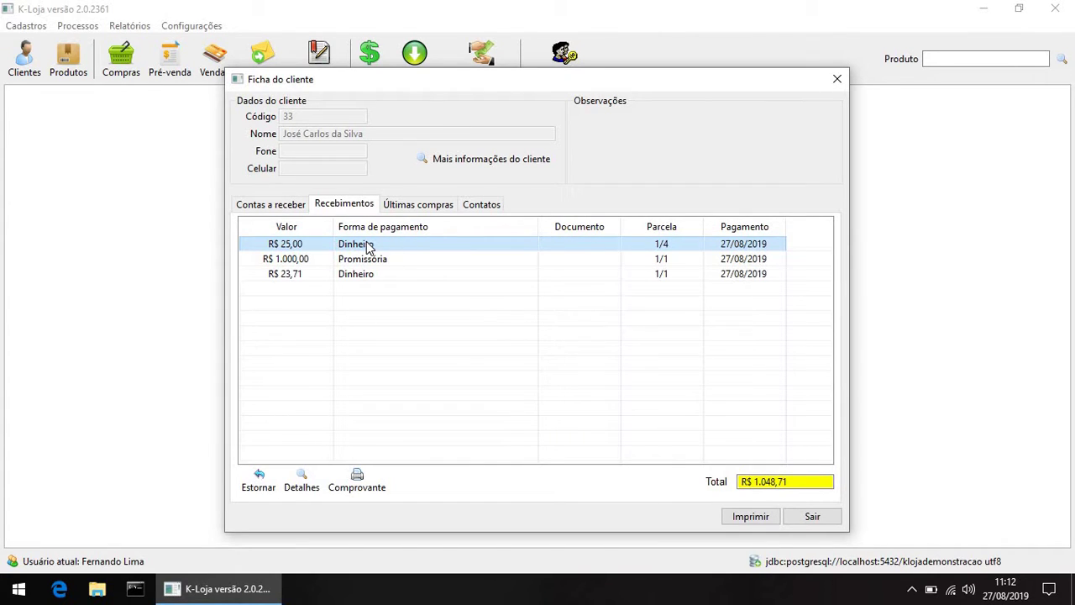
{"action": "left_click", "coordinate": [279, 206]}
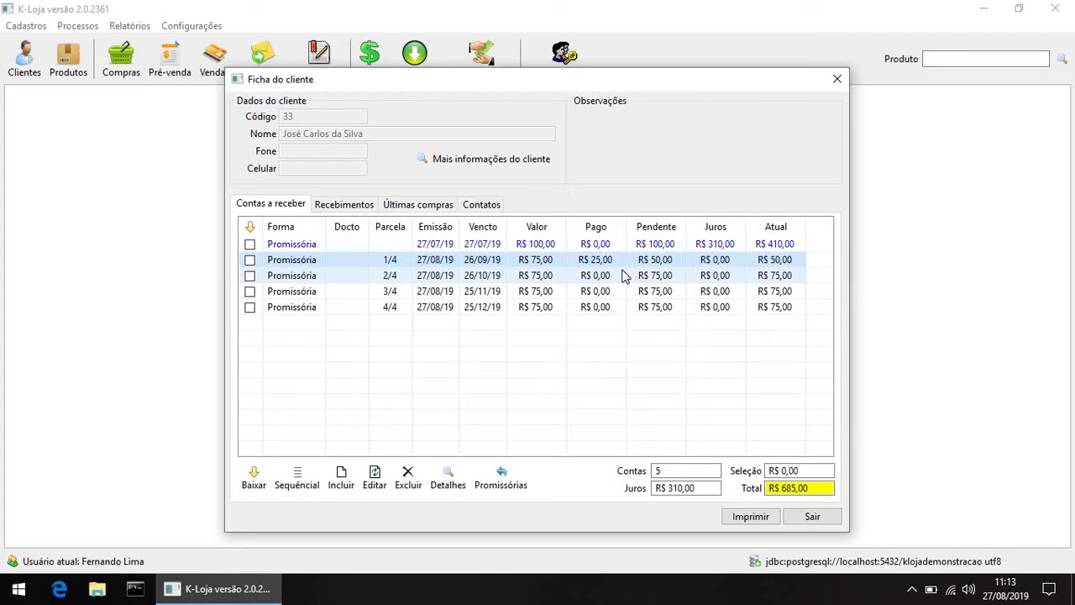
Step: Reverse the R$ 25,00 Dinheiro payment, check the receivables, and select the R$ 23,71 payment
{"action": "left_click", "coordinate": [353, 207]}
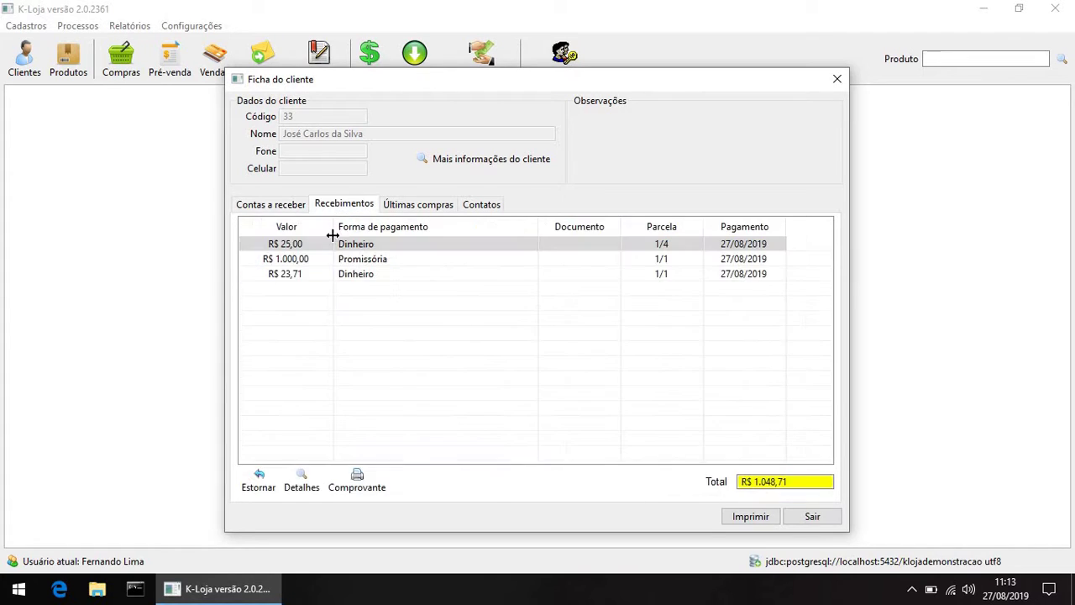
{"action": "left_click", "coordinate": [423, 249]}
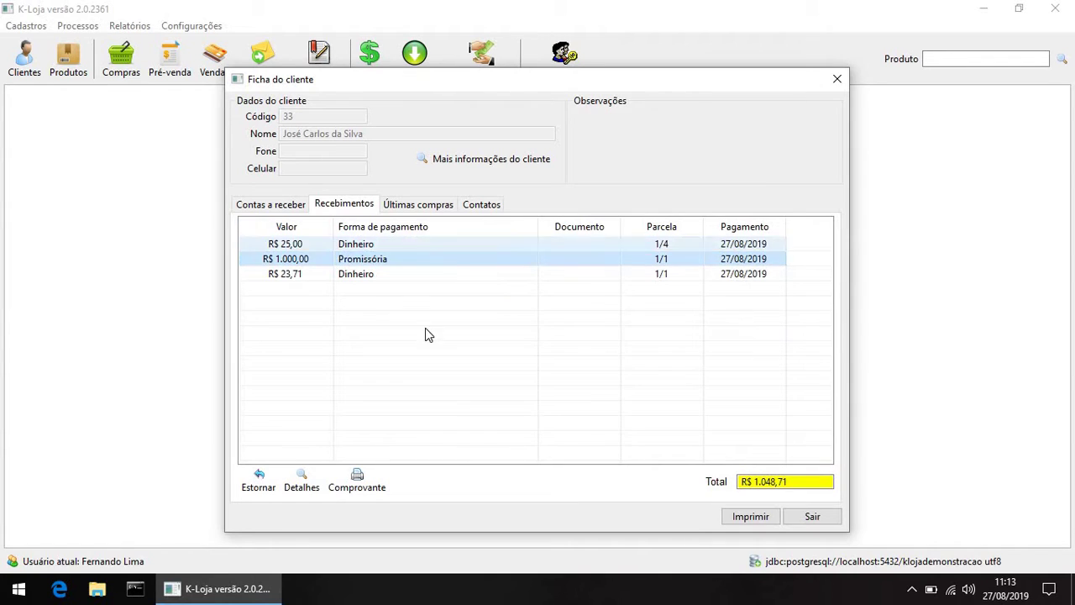
{"action": "left_click", "coordinate": [259, 483]}
{"action": "left_click", "coordinate": [572, 350]}
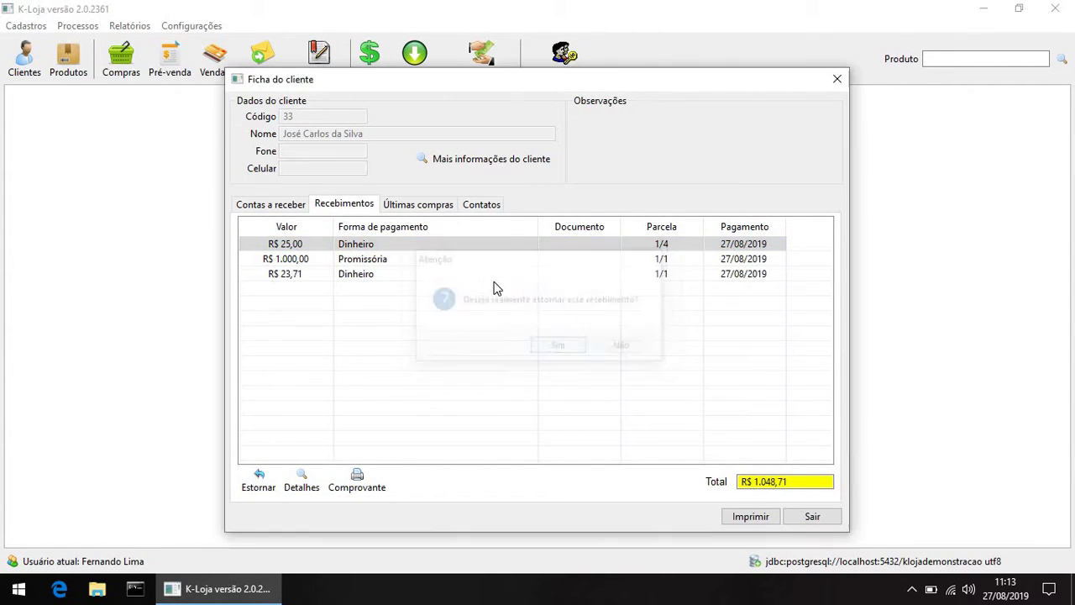
{"action": "left_click", "coordinate": [257, 206]}
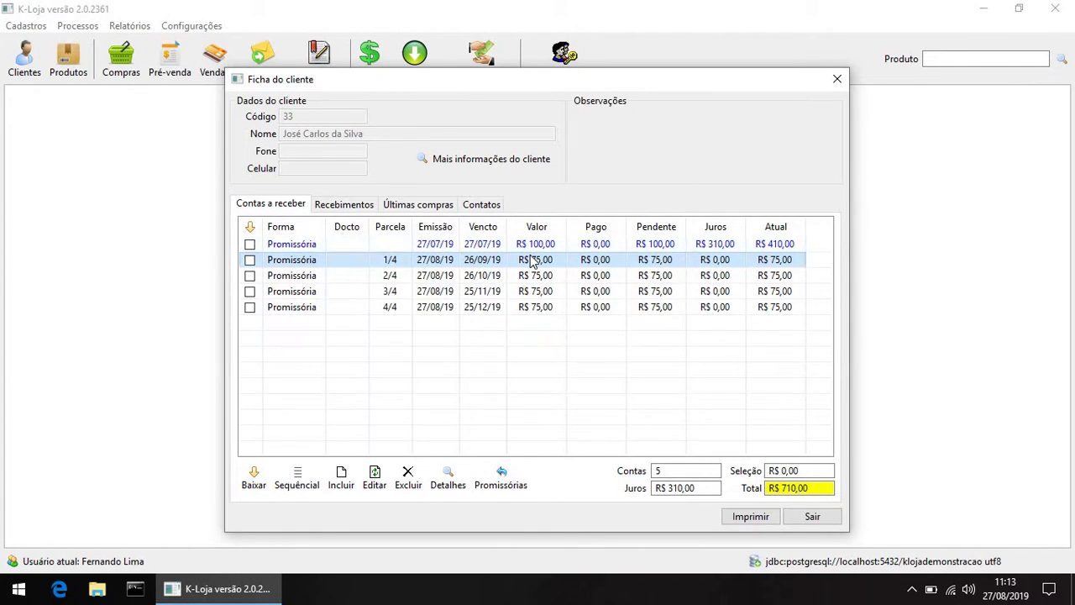
{"action": "left_click", "coordinate": [361, 210]}
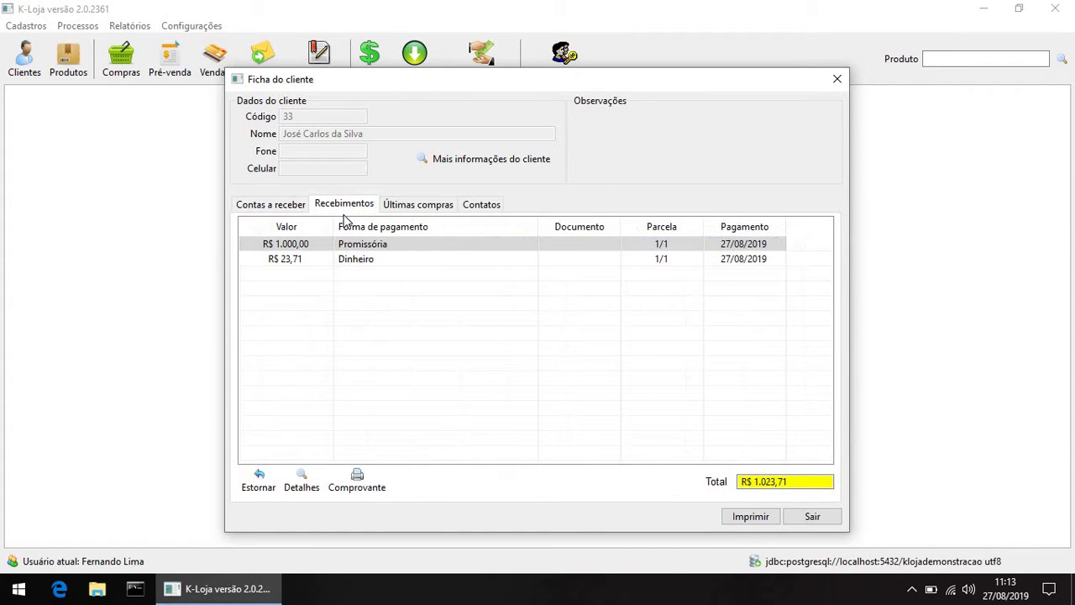
{"action": "left_click", "coordinate": [347, 262]}
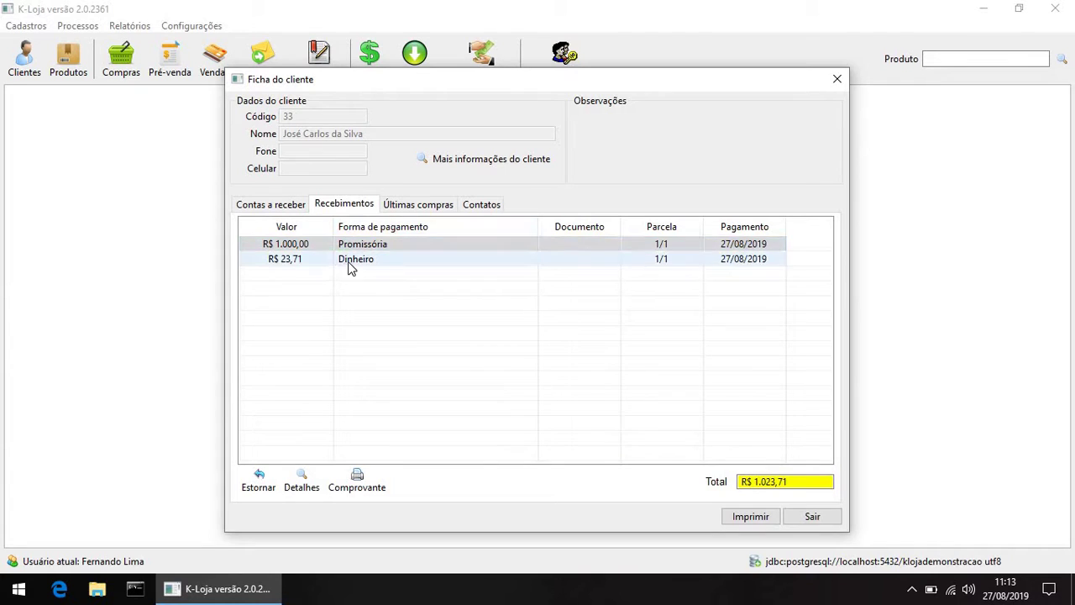
{"action": "left_click", "coordinate": [389, 244]}
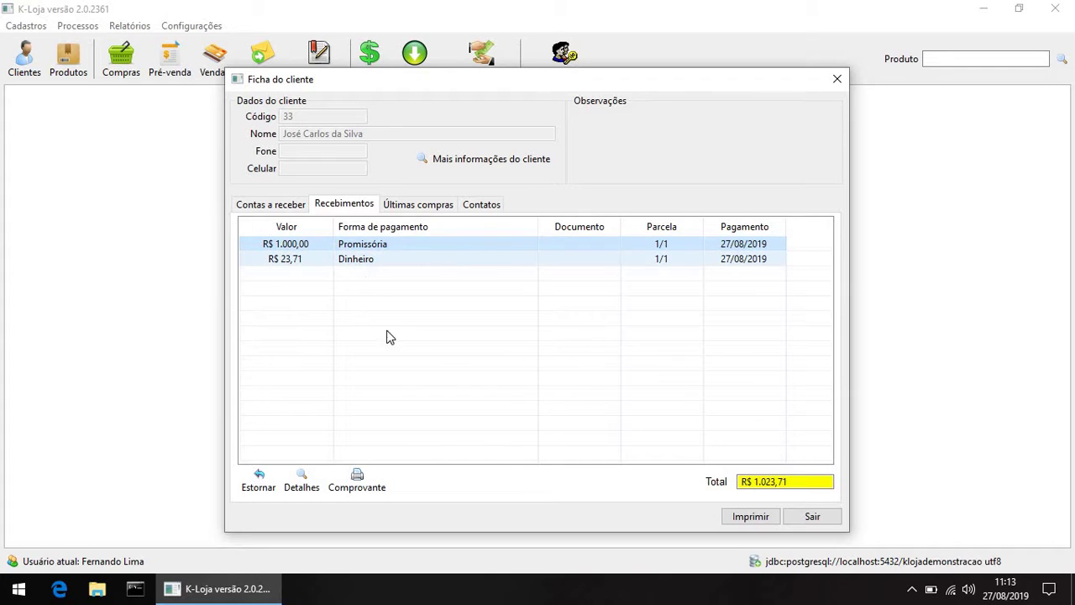
{"action": "left_click", "coordinate": [363, 492]}
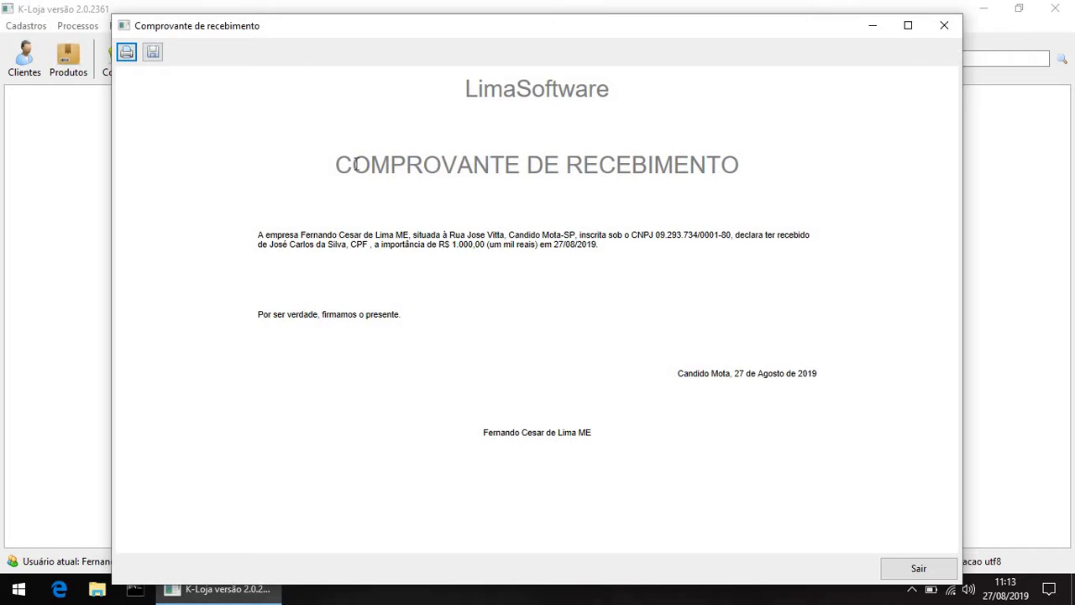
{"action": "left_click_drag", "start_coordinate": [356, 164], "coordinate": [536, 160]}
{"action": "left_click", "coordinate": [523, 170]}
{"action": "left_click", "coordinate": [942, 26]}
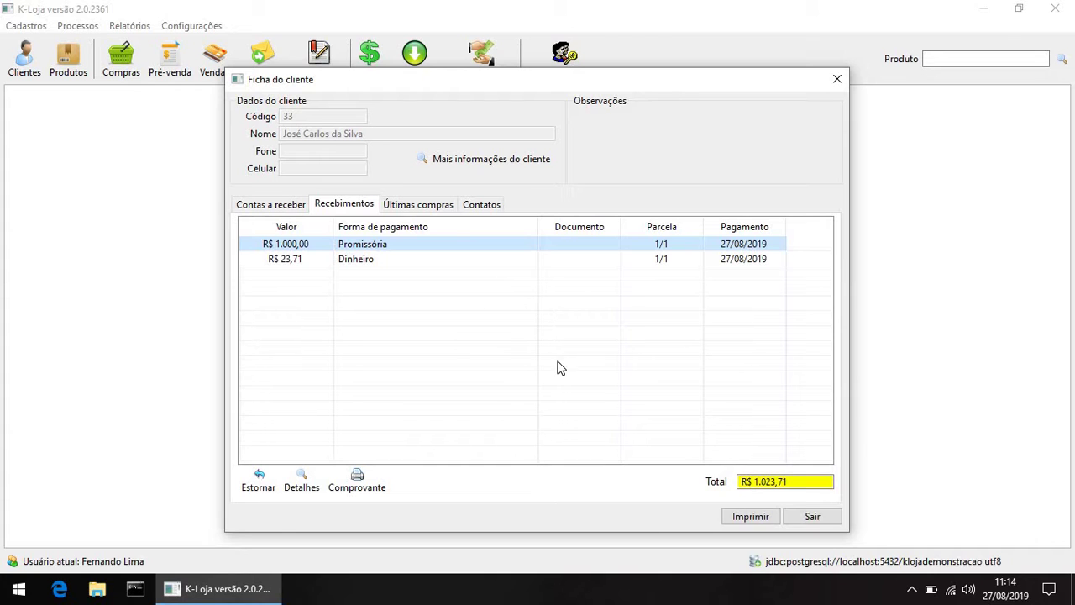
Step: Tick 'Sugerir comprovante de recebimento após a baixa' in Configurações Gerais and save
{"action": "left_click", "coordinate": [813, 516]}
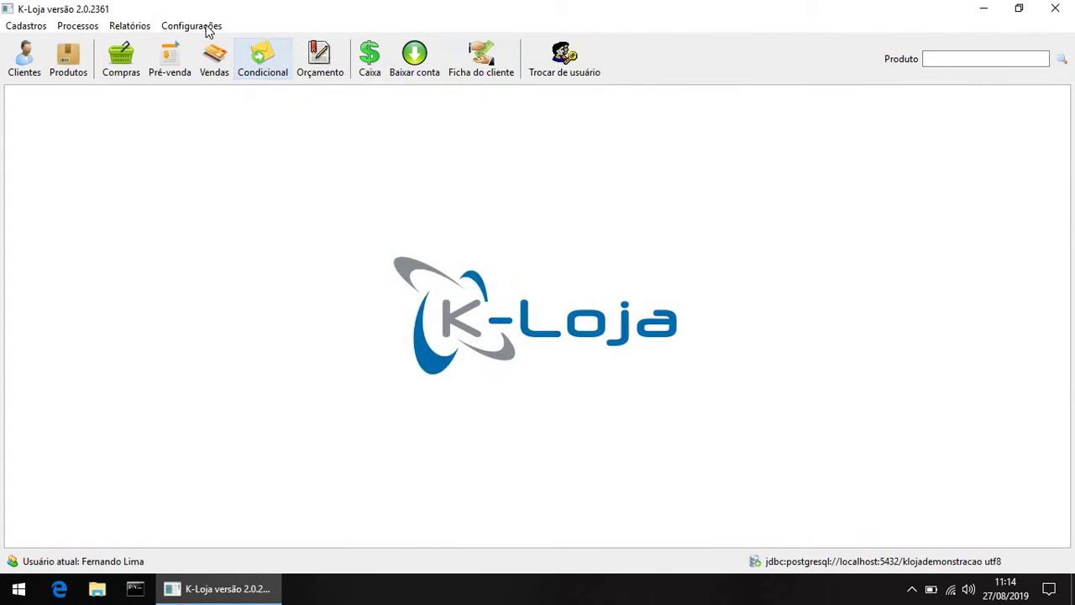
{"action": "left_click", "coordinate": [208, 27]}
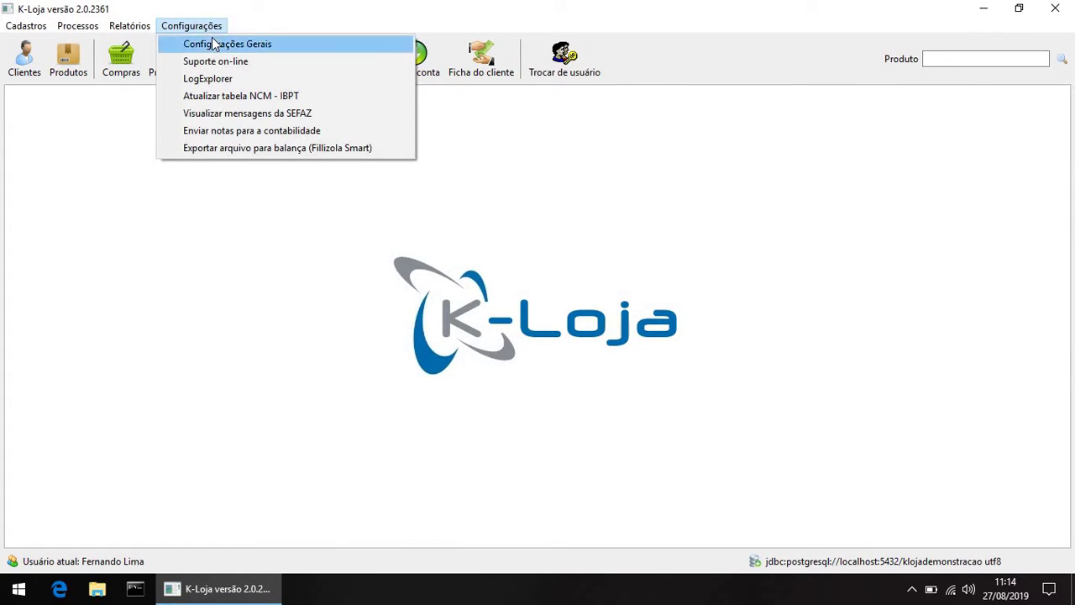
{"action": "left_click", "coordinate": [213, 45]}
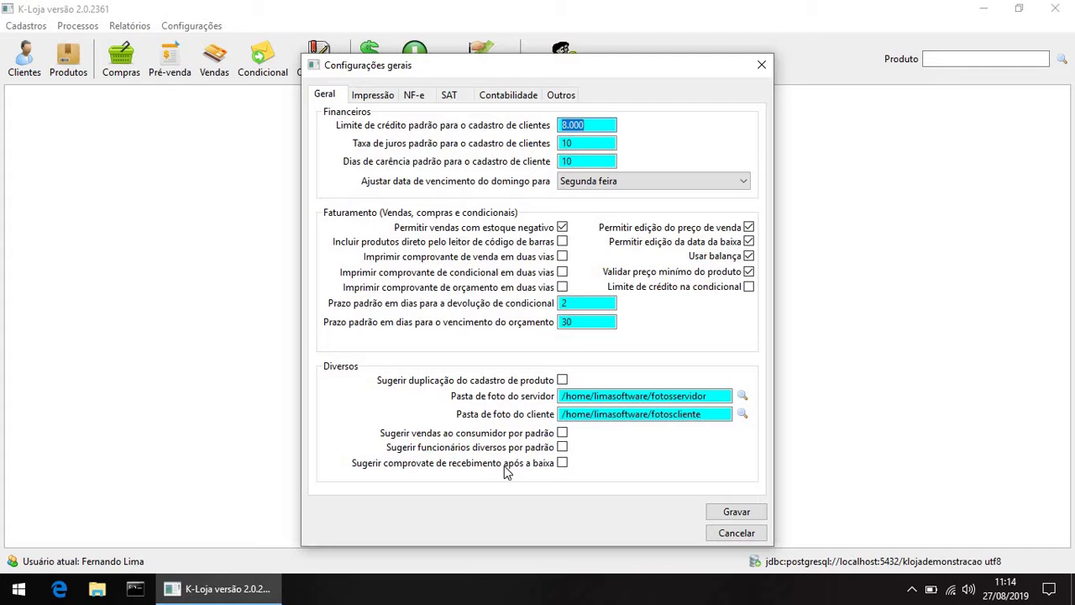
{"action": "left_click", "coordinate": [563, 464]}
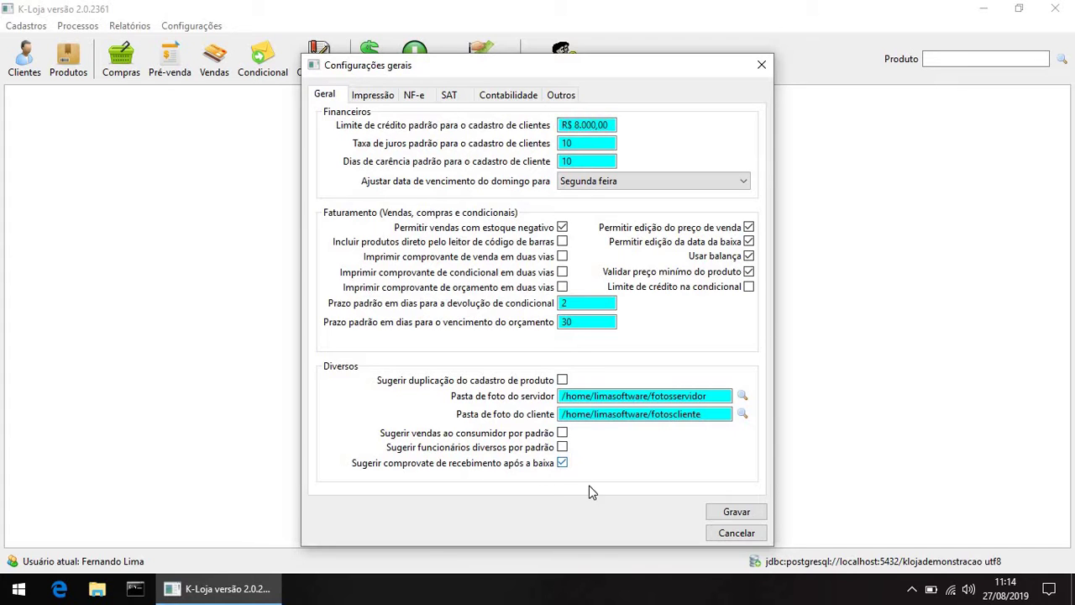
{"action": "key", "text": "Return"}
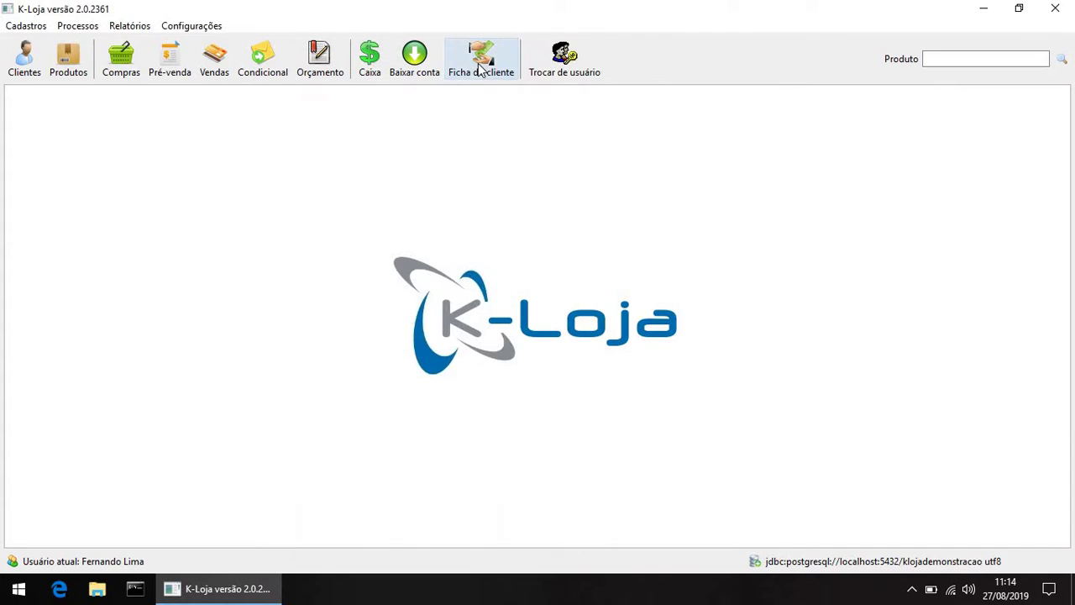
Step: Settle the overdue R$ 410,00 promissória on the client's card, decline the receipt, and close the record
{"action": "left_click", "coordinate": [481, 66]}
{"action": "type", "text": "33"}
{"action": "left_click", "coordinate": [611, 335]}
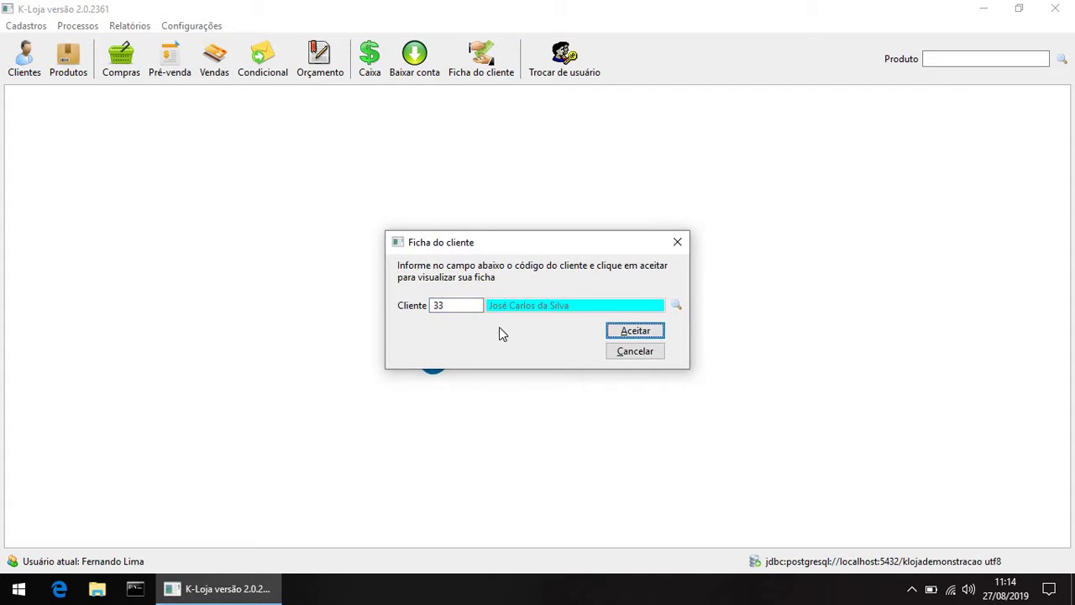
{"action": "key", "text": "space"}
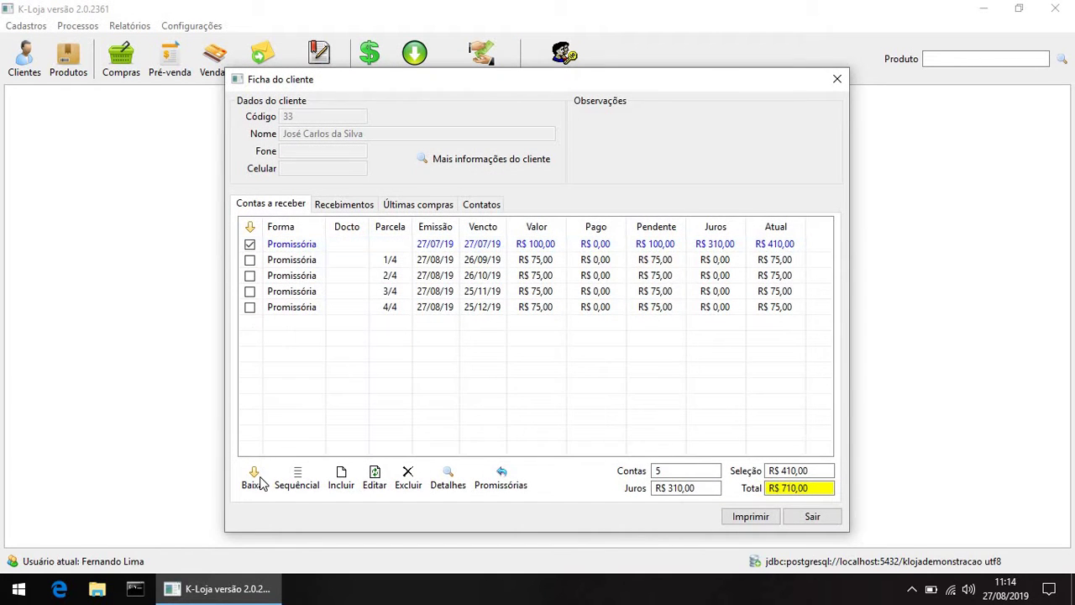
{"action": "left_click", "coordinate": [254, 478]}
{"action": "left_click", "coordinate": [630, 388]}
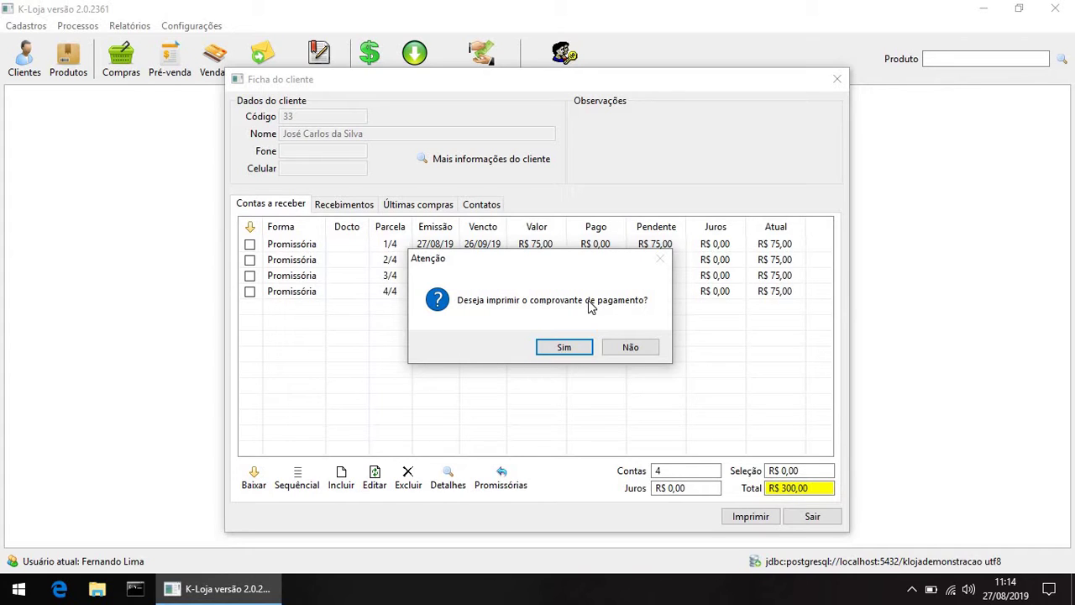
{"action": "left_click", "coordinate": [630, 347]}
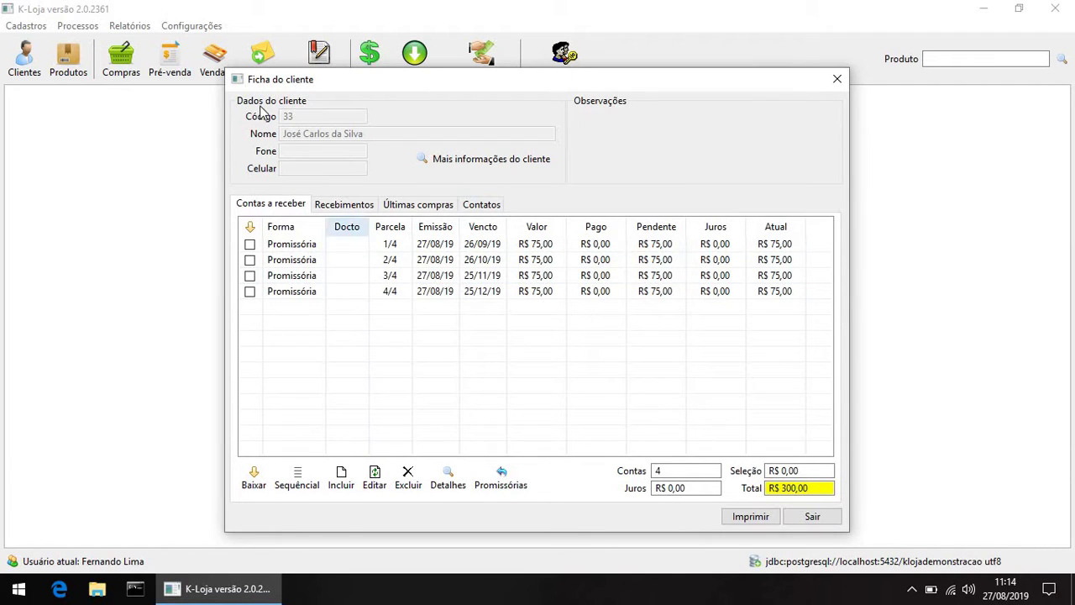
{"action": "key", "text": "Escape"}
Step: Untick the receipt-after-settlement option in Configurações Gerais and save
{"action": "left_click", "coordinate": [192, 26]}
{"action": "left_click", "coordinate": [210, 42]}
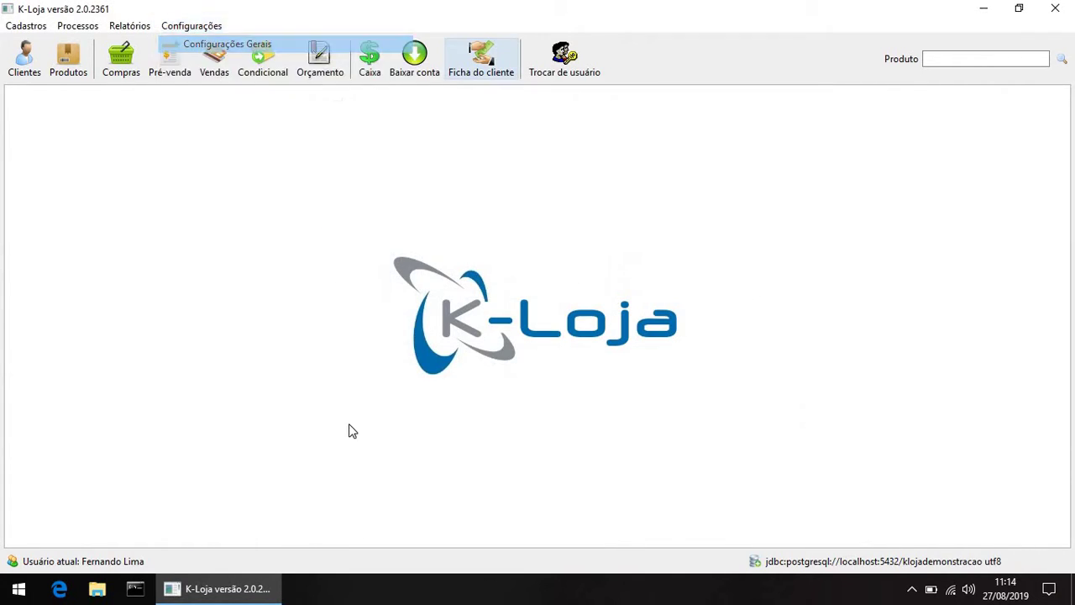
{"action": "left_click", "coordinate": [562, 463]}
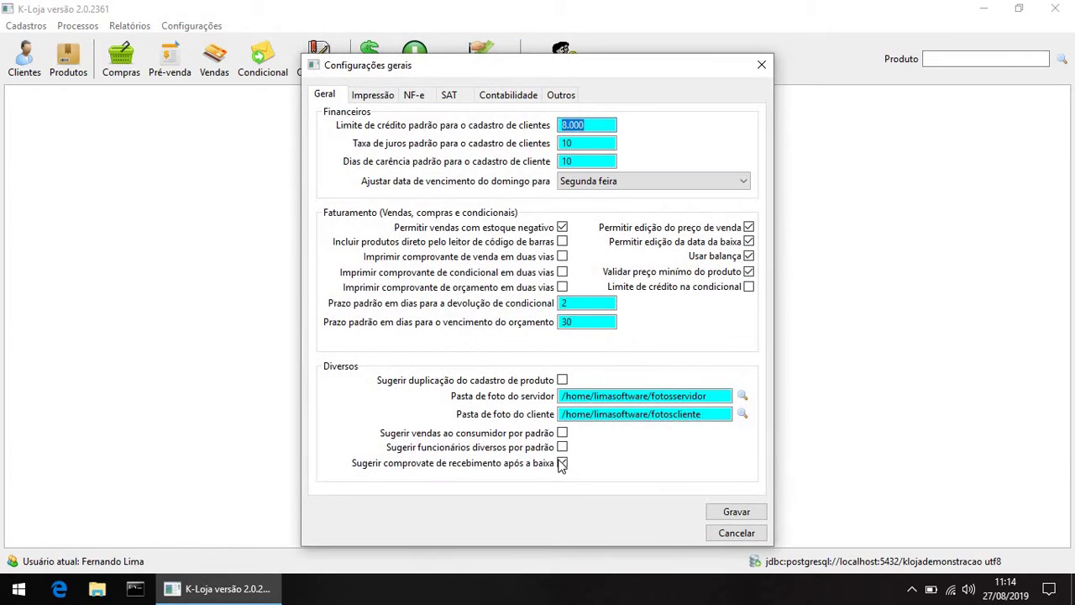
{"action": "left_click", "coordinate": [727, 513]}
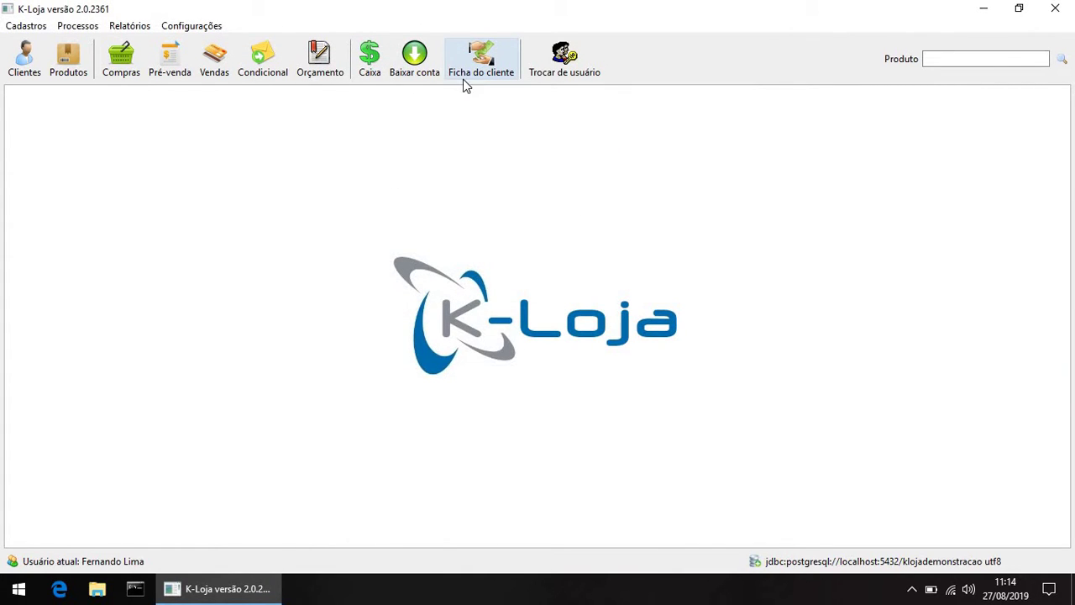
Step: Reopen the client's record and reverse the R$ 1.000,00 payment
{"action": "left_click", "coordinate": [467, 74]}
{"action": "type", "text": "33"}
{"action": "left_click", "coordinate": [636, 331]}
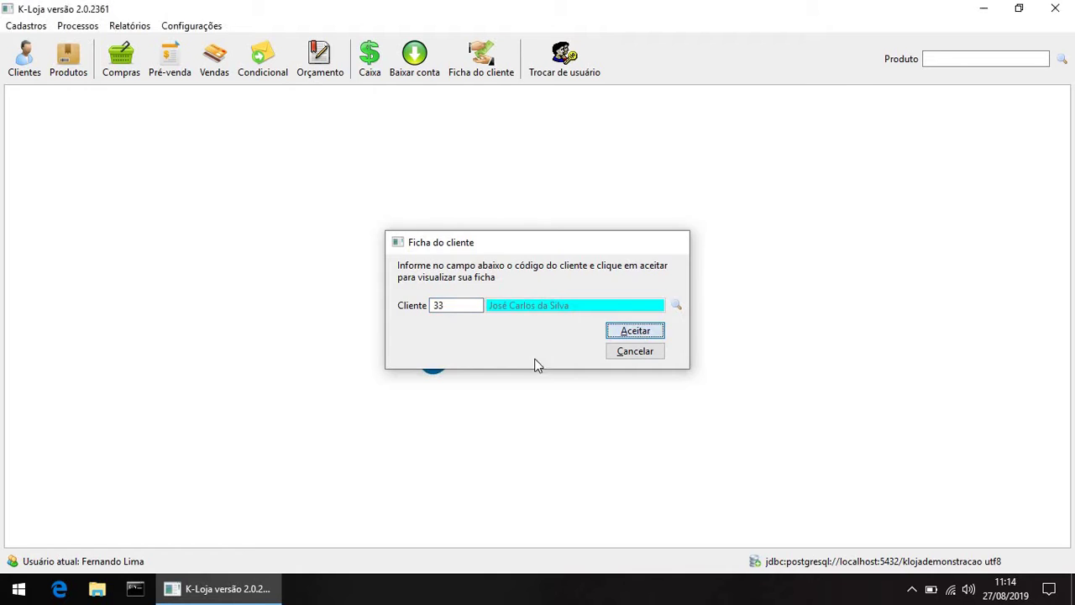
{"action": "left_click", "coordinate": [340, 204]}
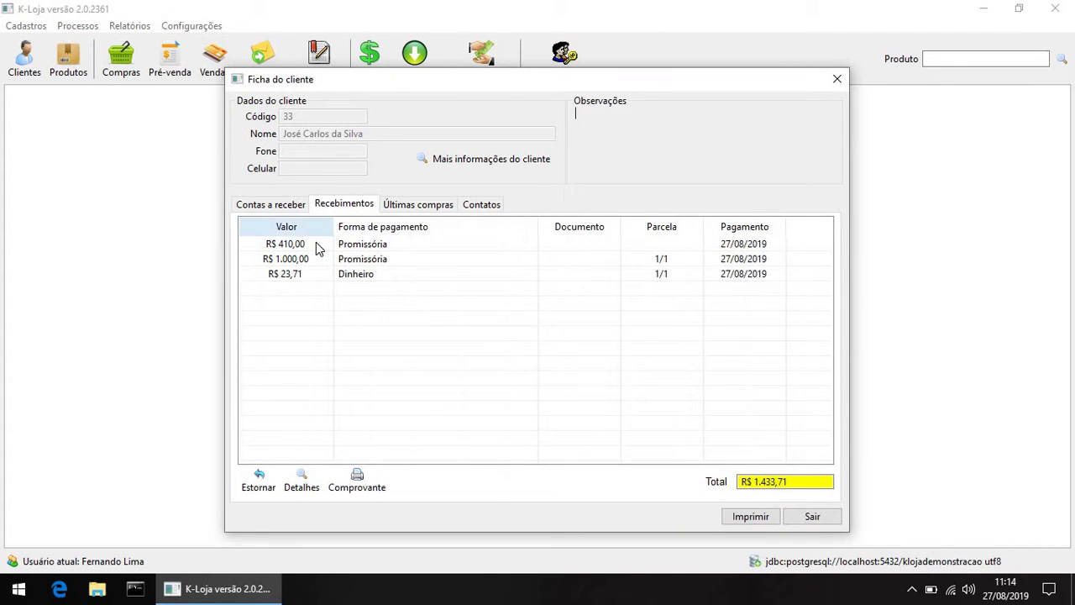
{"action": "left_click", "coordinate": [294, 204]}
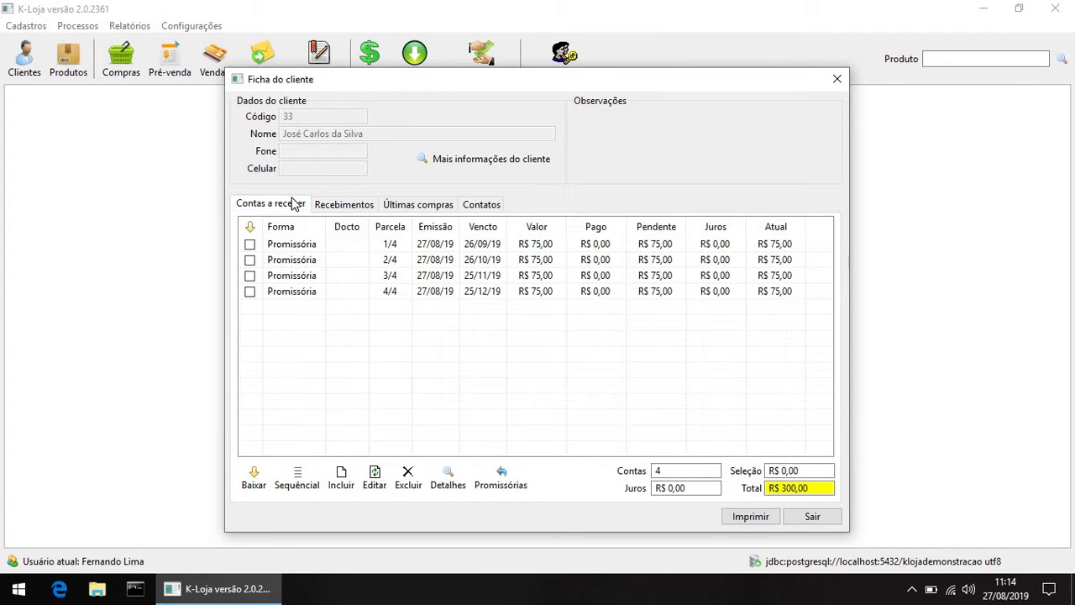
{"action": "left_click", "coordinate": [345, 205]}
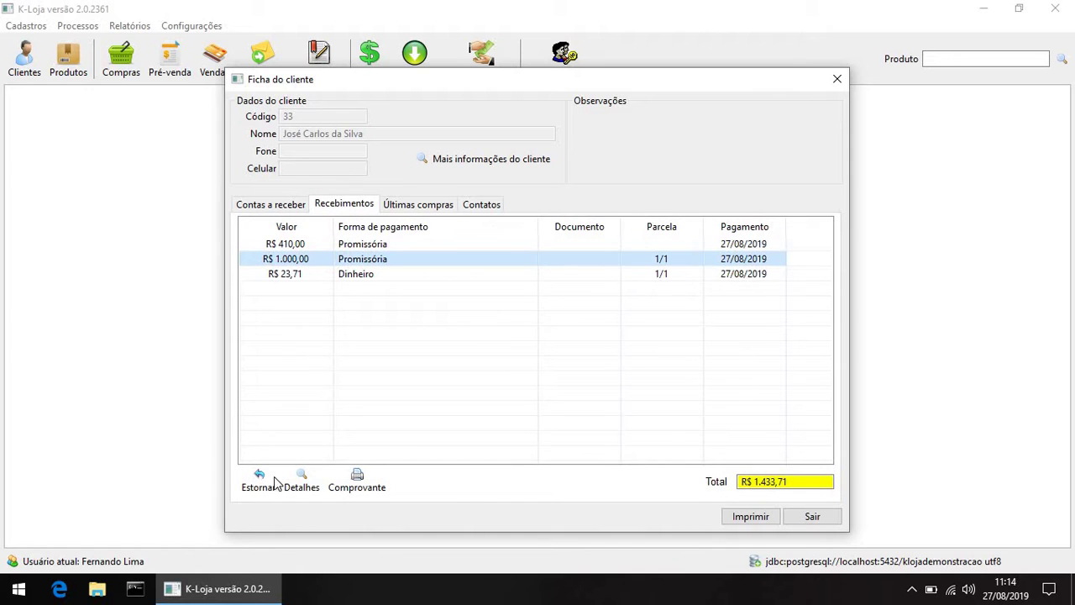
{"action": "left_click", "coordinate": [260, 478]}
{"action": "key", "text": "Return"}
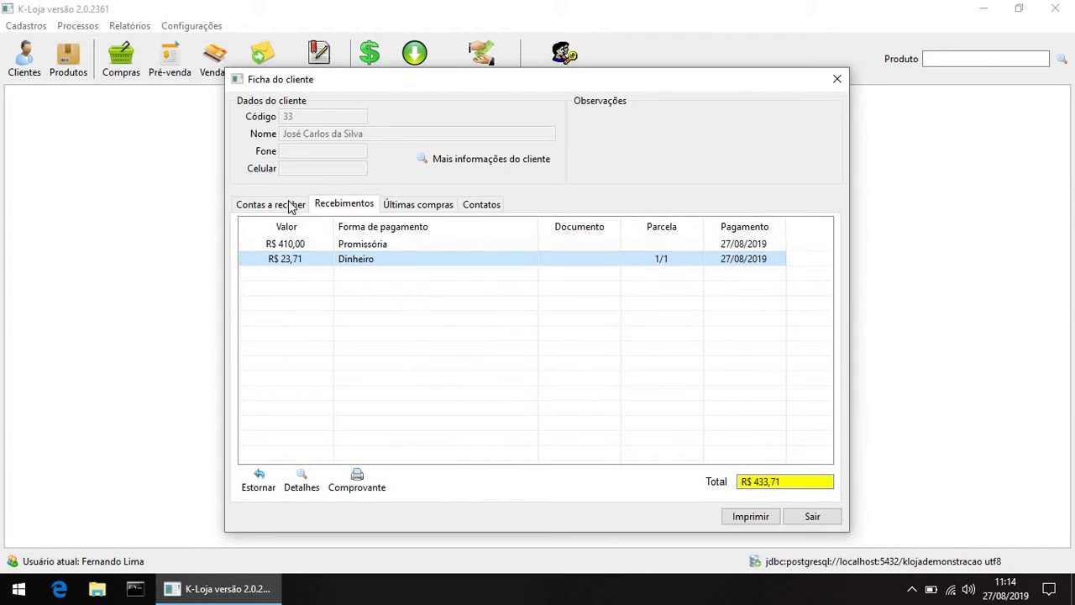
Step: Reverse the R$ 410,00 promissória and R$ 23,71 Dinheiro payments, then view open receivables
{"action": "left_click", "coordinate": [290, 205]}
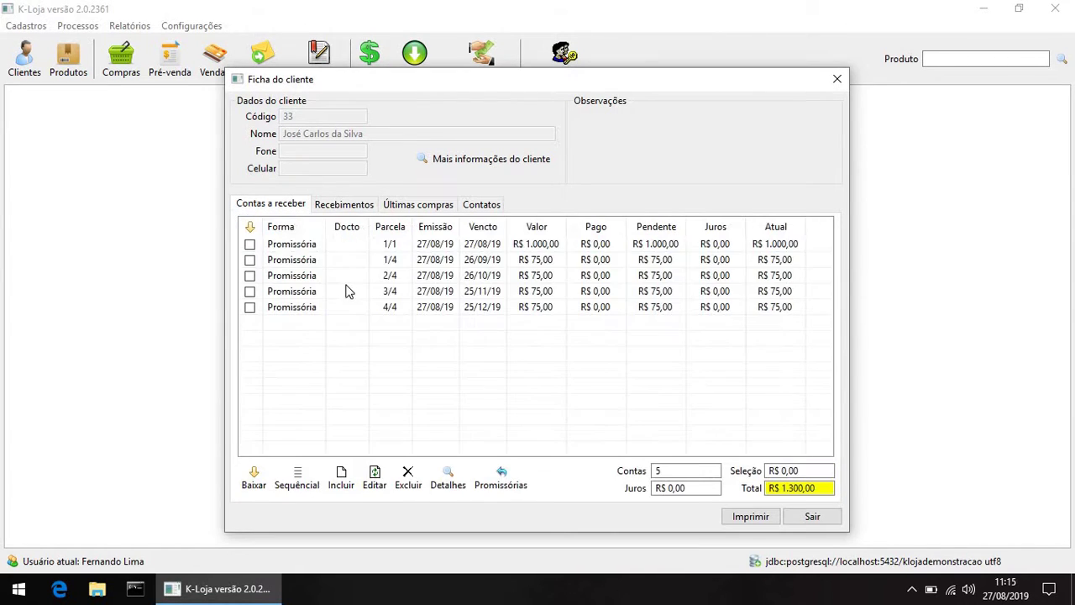
{"action": "left_click", "coordinate": [341, 206]}
{"action": "left_click", "coordinate": [346, 245]}
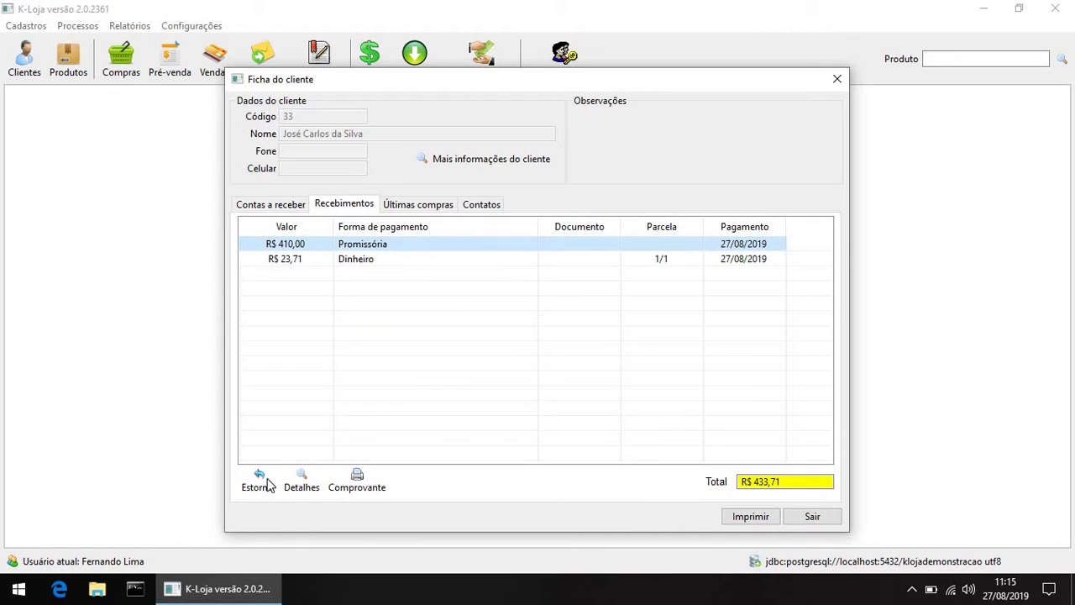
{"action": "left_click", "coordinate": [265, 479]}
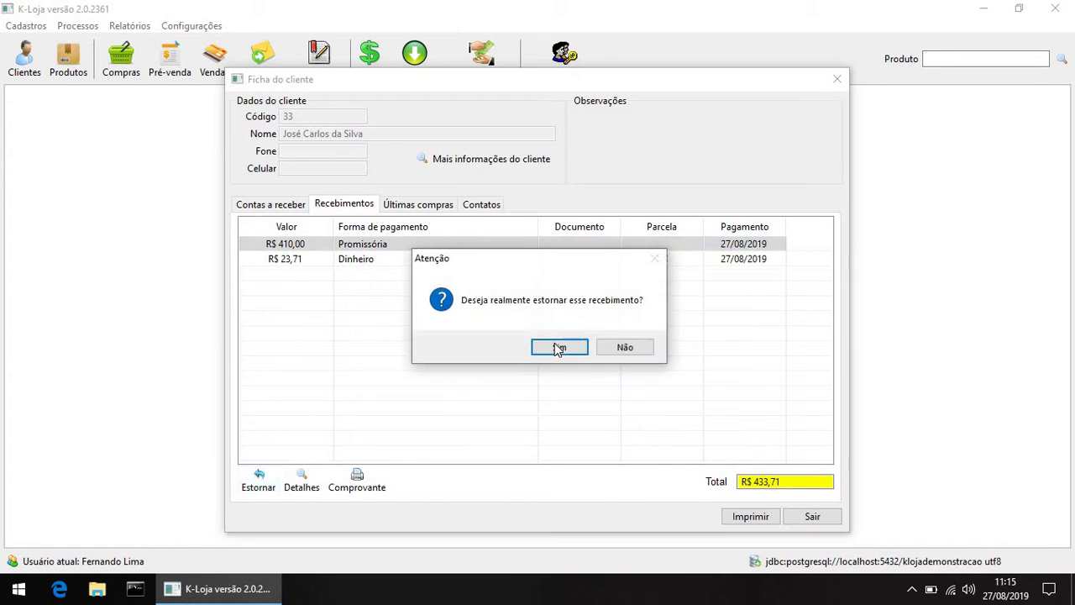
{"action": "key", "text": "Return"}
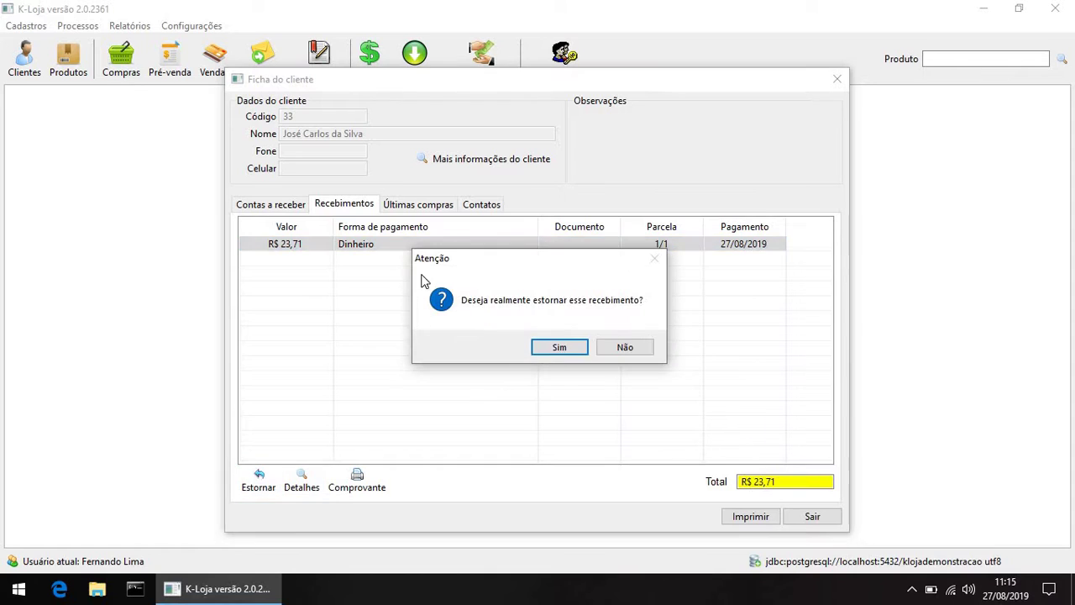
{"action": "key", "text": "Return"}
{"action": "left_click", "coordinate": [298, 206]}
{"action": "left_click", "coordinate": [422, 296]}
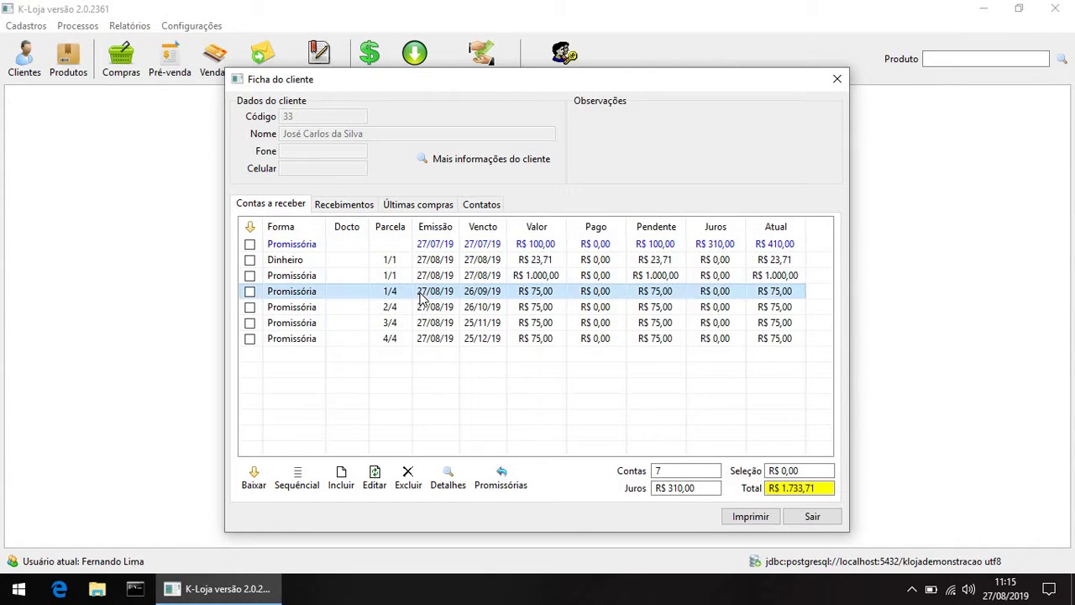
Step: Delete the R$ 23,71 Dinheiro receivable and start marking the remaining receivables
{"action": "left_click", "coordinate": [251, 261]}
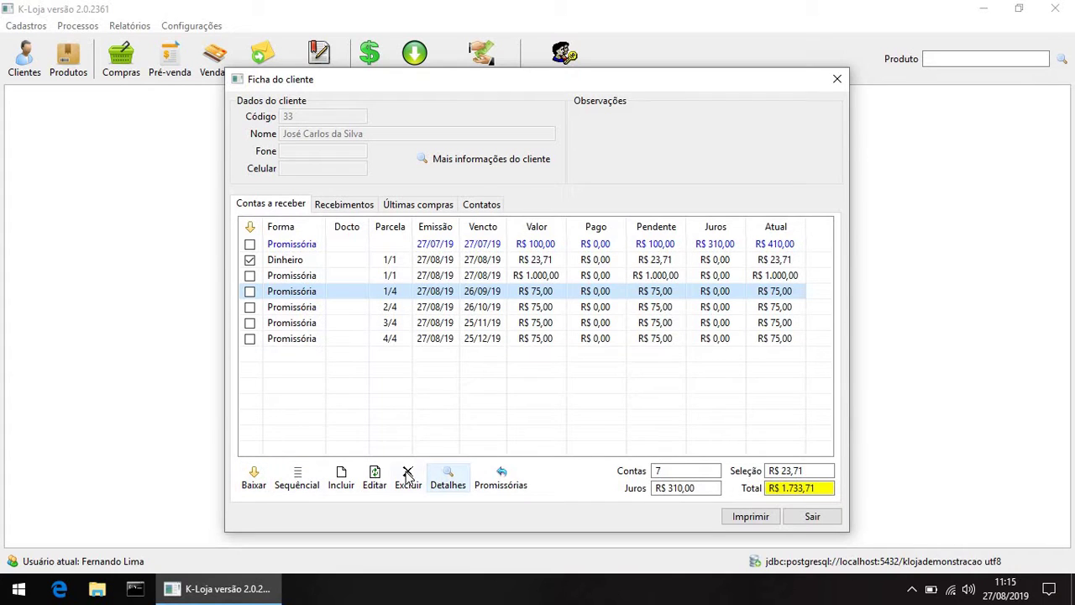
{"action": "left_click", "coordinate": [313, 262]}
{"action": "left_click", "coordinate": [401, 489]}
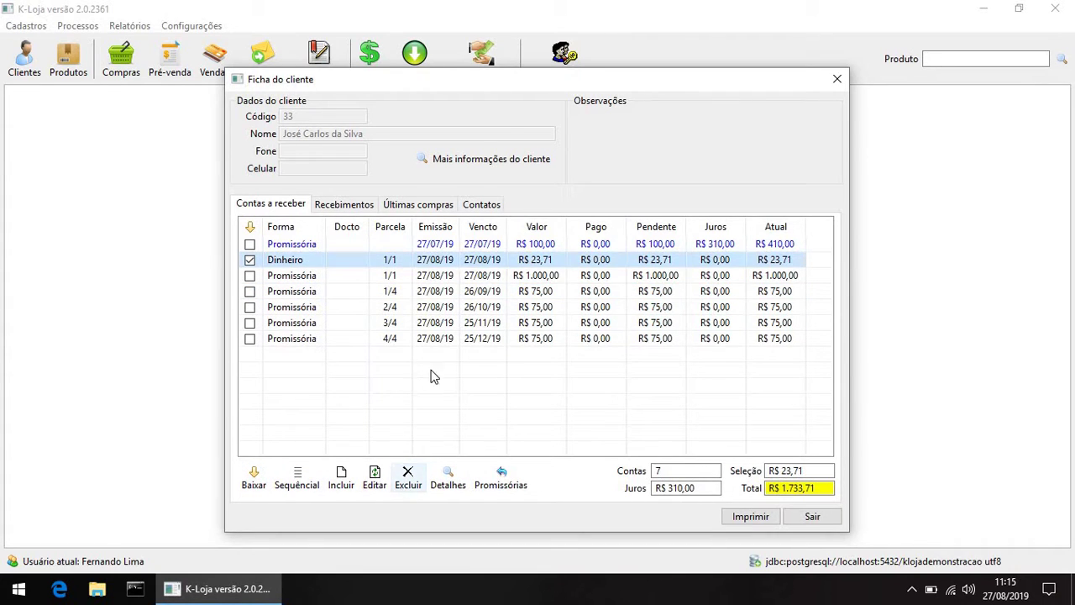
{"action": "left_click", "coordinate": [548, 346]}
{"action": "left_click", "coordinate": [470, 308]}
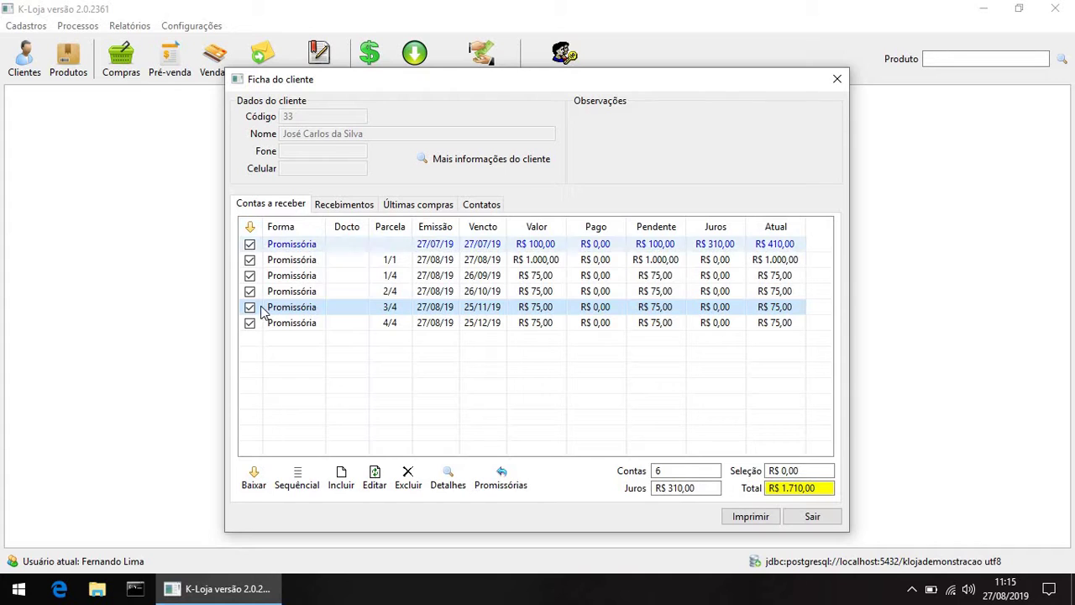
Step: Settle the six marked receivables as one R$ 1.710,00 Dinheiro payment
{"action": "left_click", "coordinate": [253, 479]}
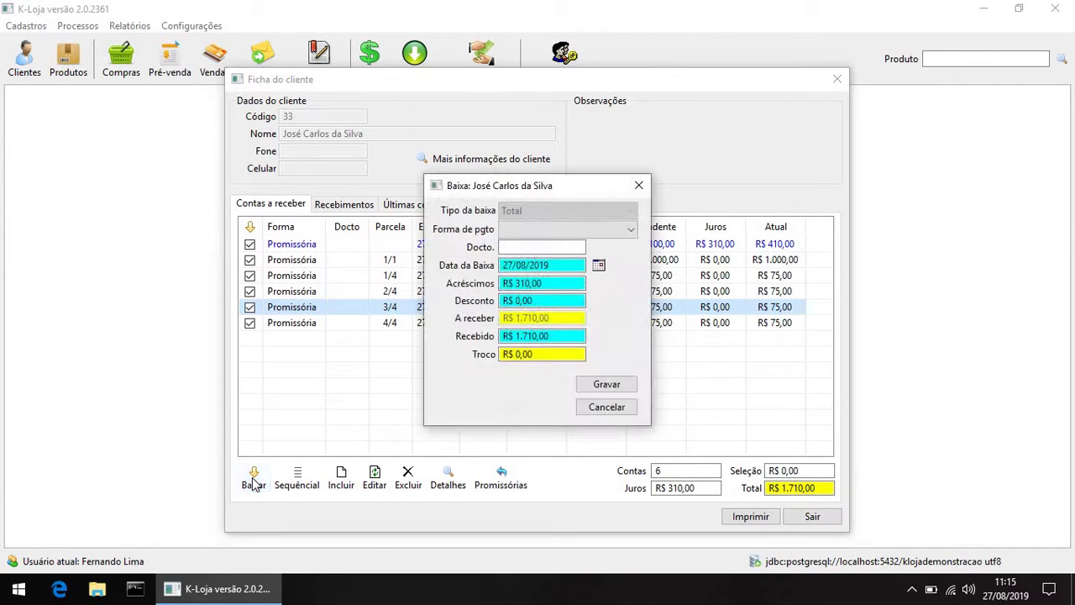
{"action": "left_click", "coordinate": [631, 229]}
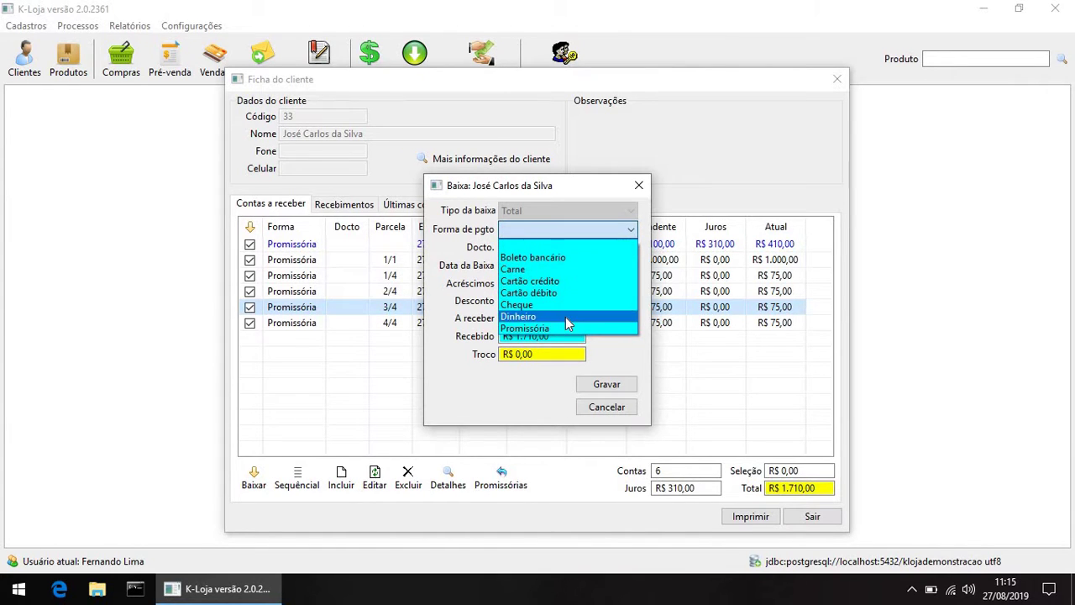
{"action": "left_click", "coordinate": [566, 317]}
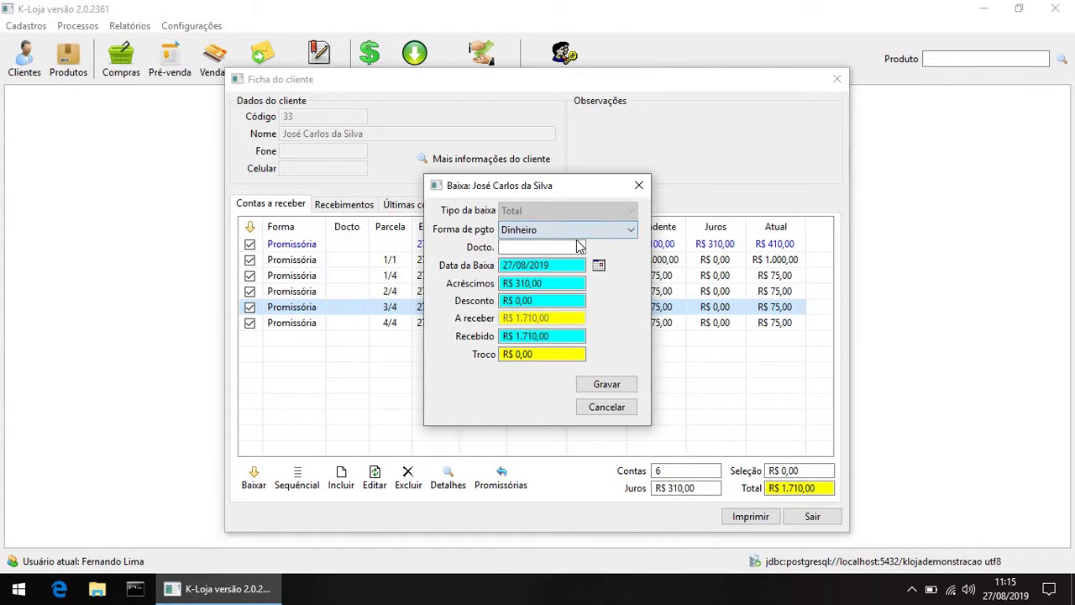
{"action": "left_click", "coordinate": [607, 384]}
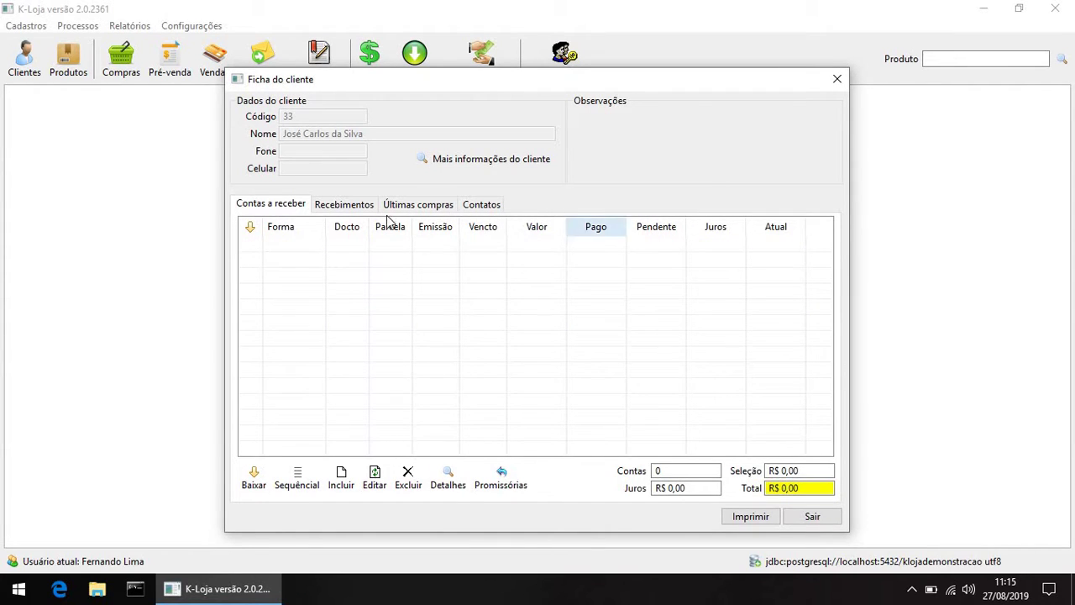
Step: Reverse the R$ 1.710,00 Dinheiro payment and return to the open receivables list
{"action": "left_click", "coordinate": [339, 205]}
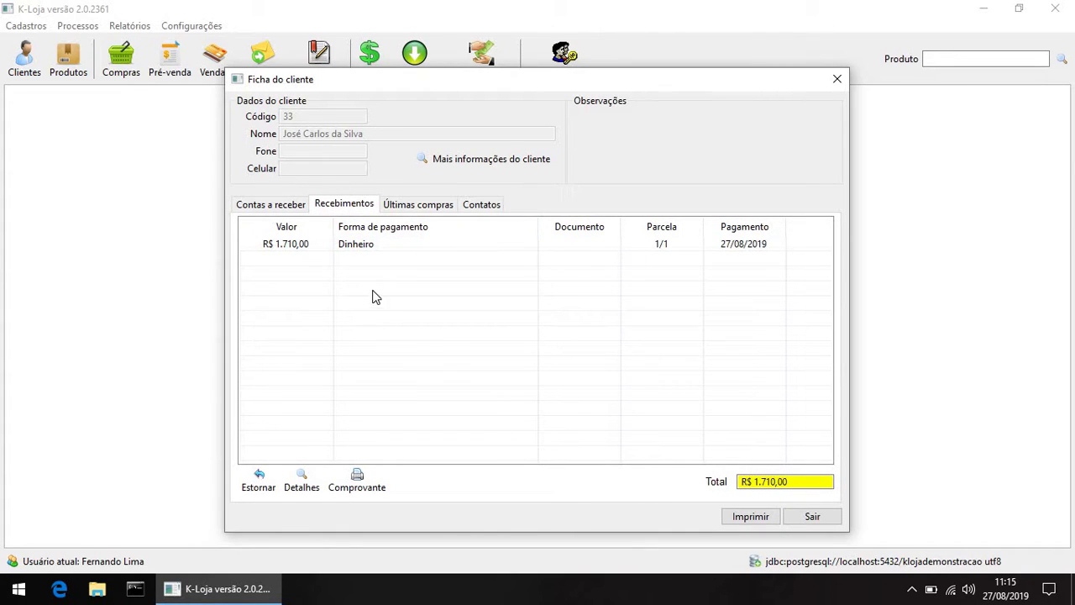
{"action": "left_click", "coordinate": [348, 244]}
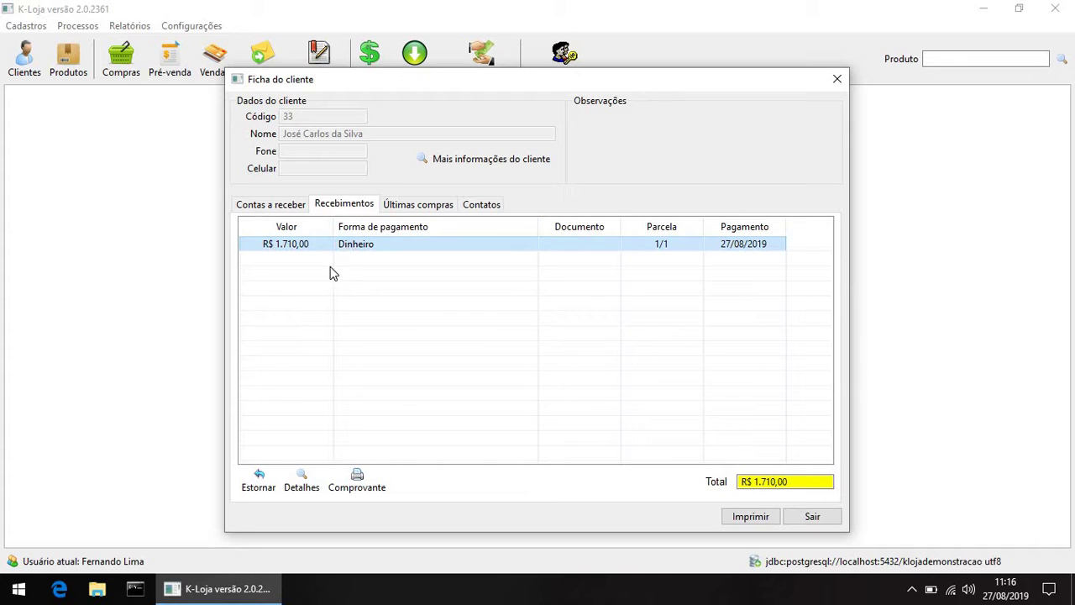
{"action": "left_click", "coordinate": [260, 479]}
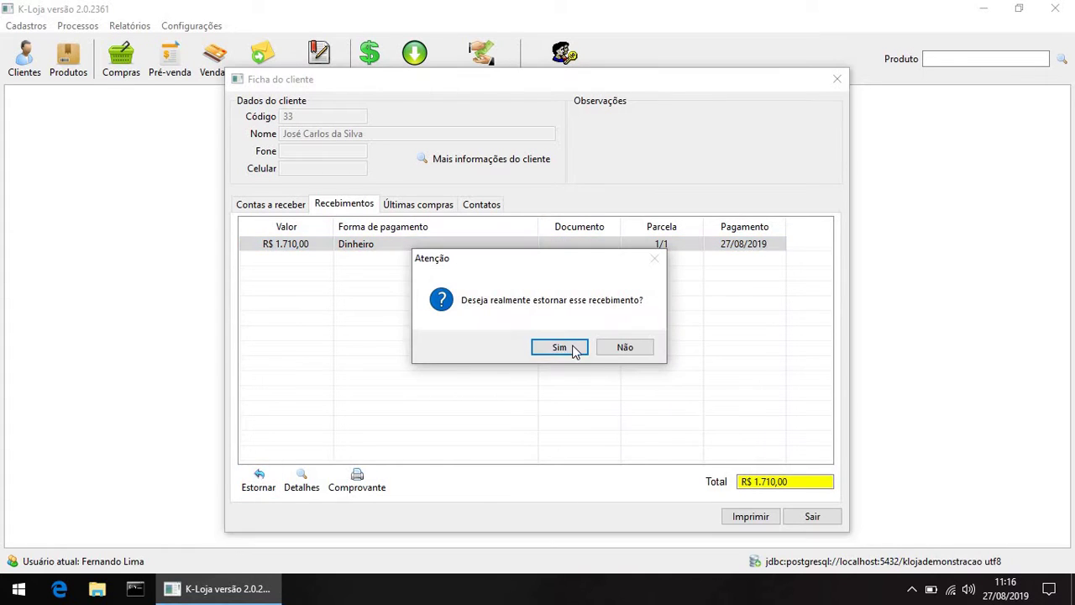
{"action": "left_click", "coordinate": [559, 347]}
{"action": "left_click", "coordinate": [270, 205]}
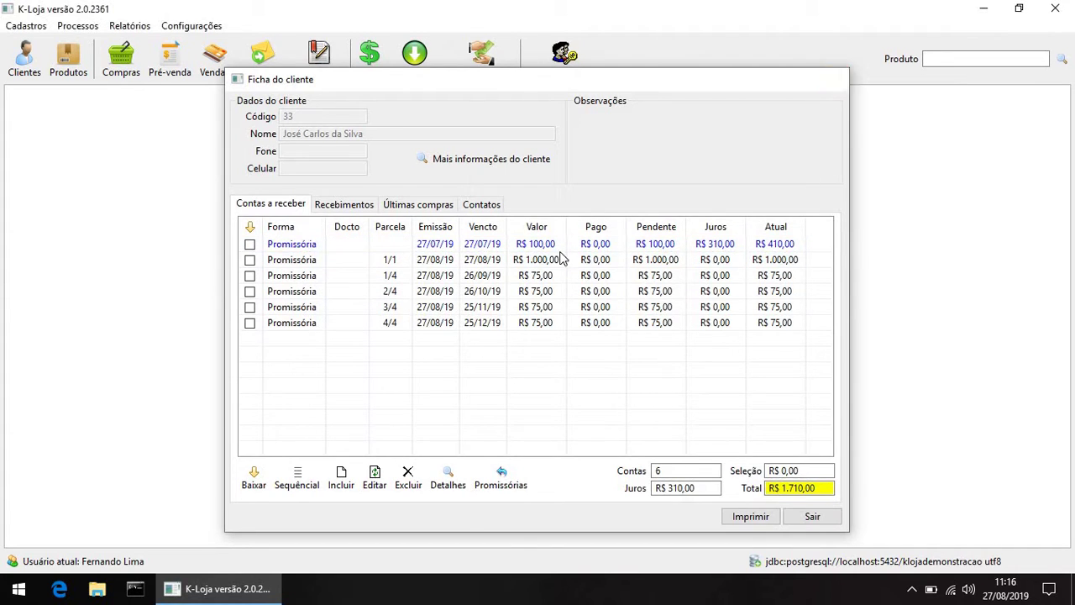
Step: Reopen the client's record for editing via Cadastros > Clientes > Pesquisar
{"action": "key", "text": "Escape"}
{"action": "left_click", "coordinate": [27, 26]}
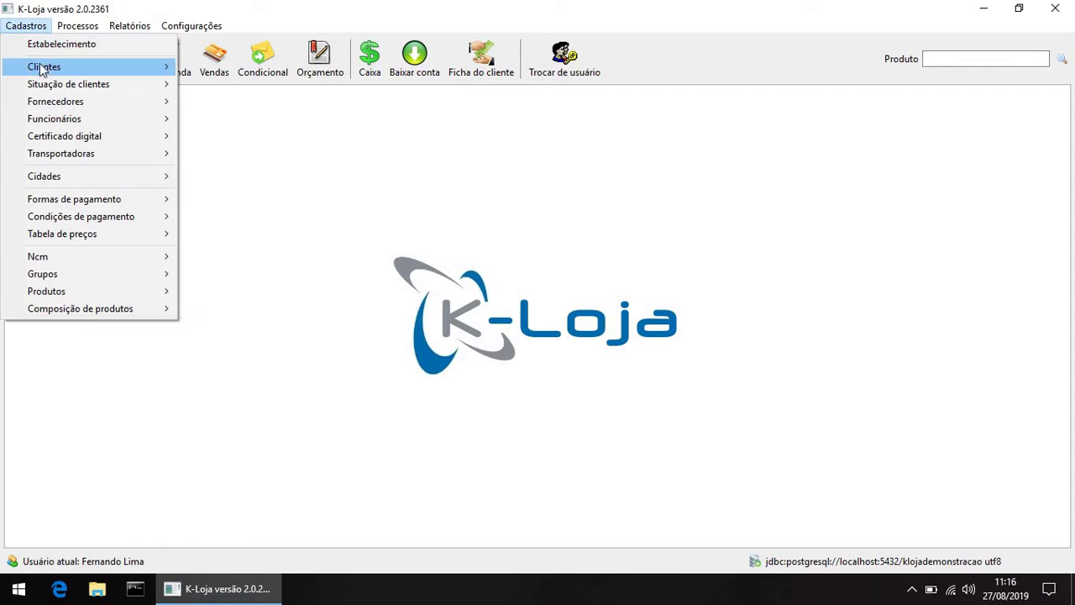
{"action": "mouse_move", "coordinate": [42, 68]}
{"action": "left_click", "coordinate": [237, 84]}
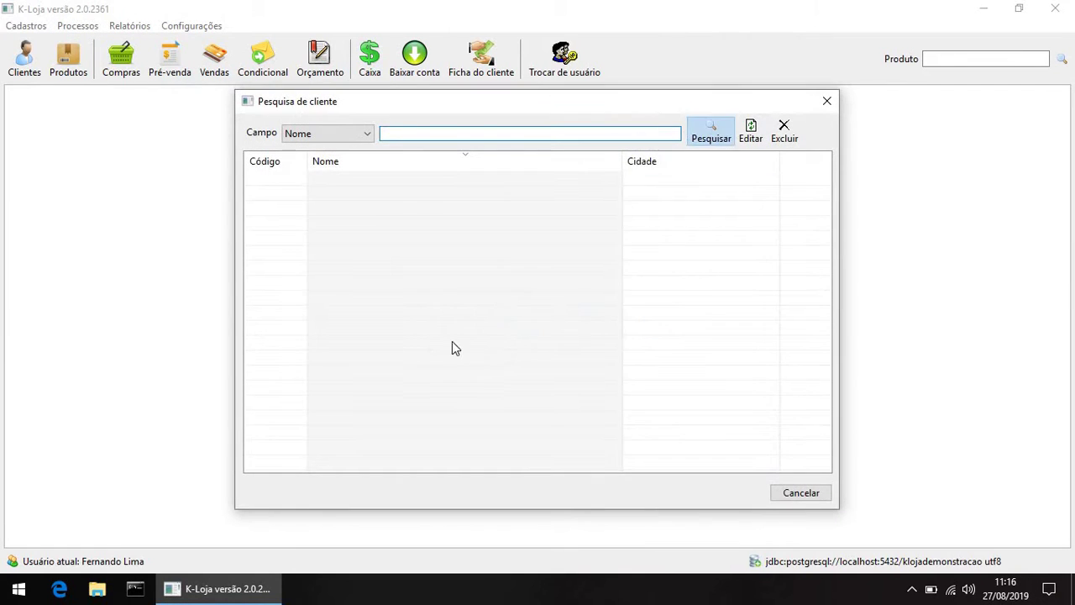
{"action": "double_click", "coordinate": [340, 303]}
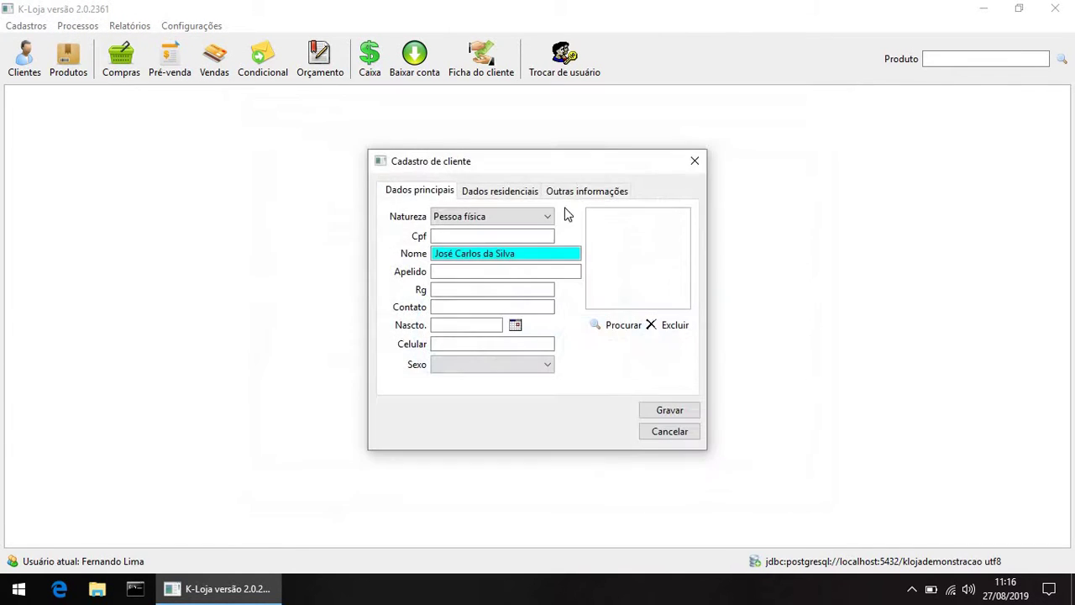
Step: Change Taxa de juros from 10 to 0,14 under Outras informações, save, and close the search
{"action": "left_click", "coordinate": [584, 191]}
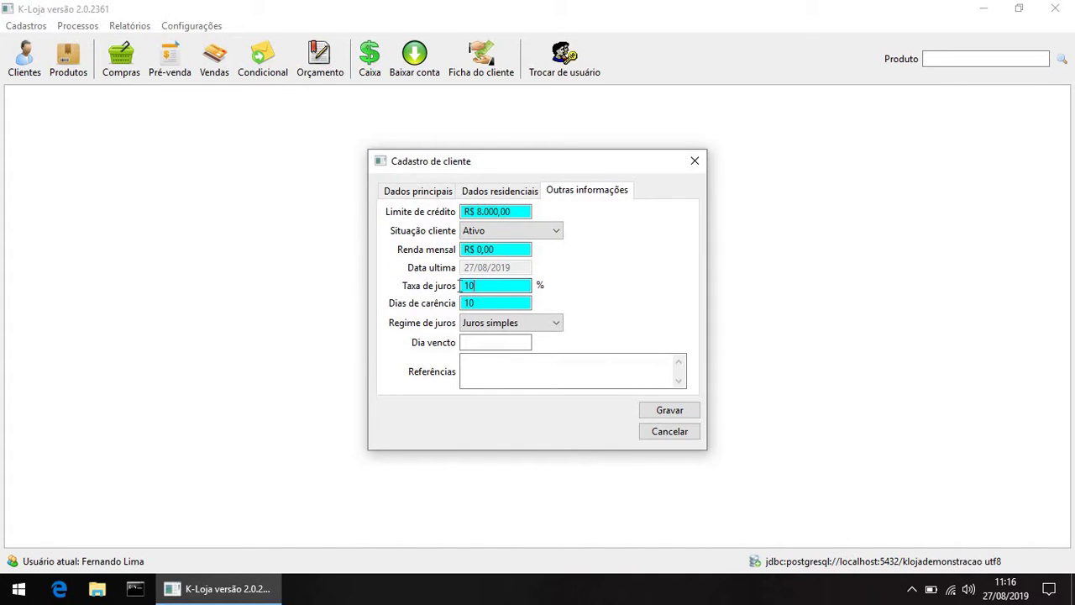
{"action": "left_click_drag", "start_coordinate": [477, 285], "coordinate": [461, 289]}
{"action": "type", "text": "0,14"}
{"action": "left_click", "coordinate": [491, 305]}
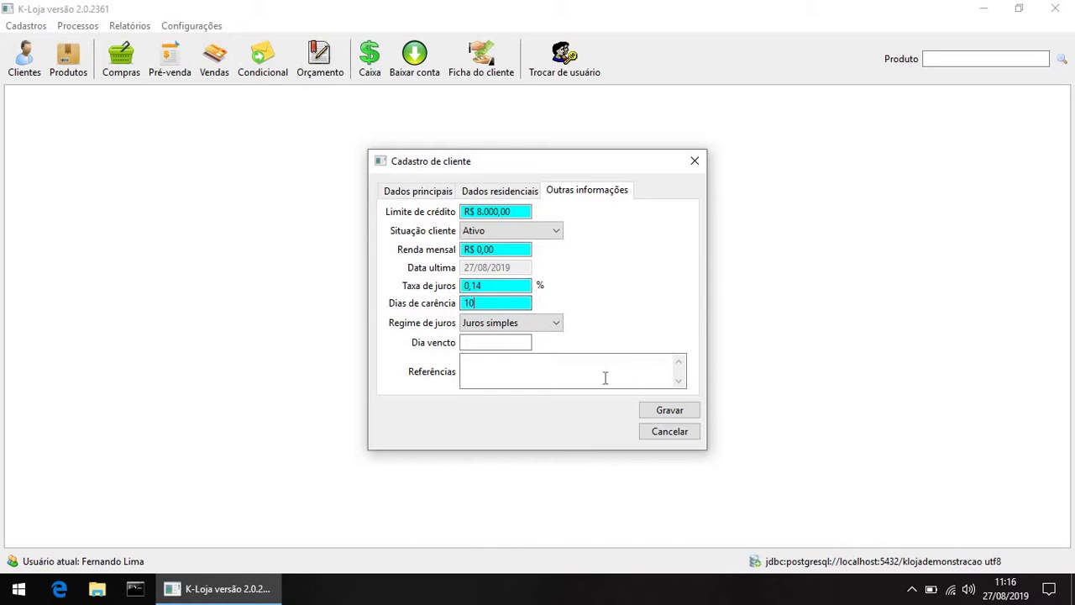
{"action": "left_click", "coordinate": [665, 411]}
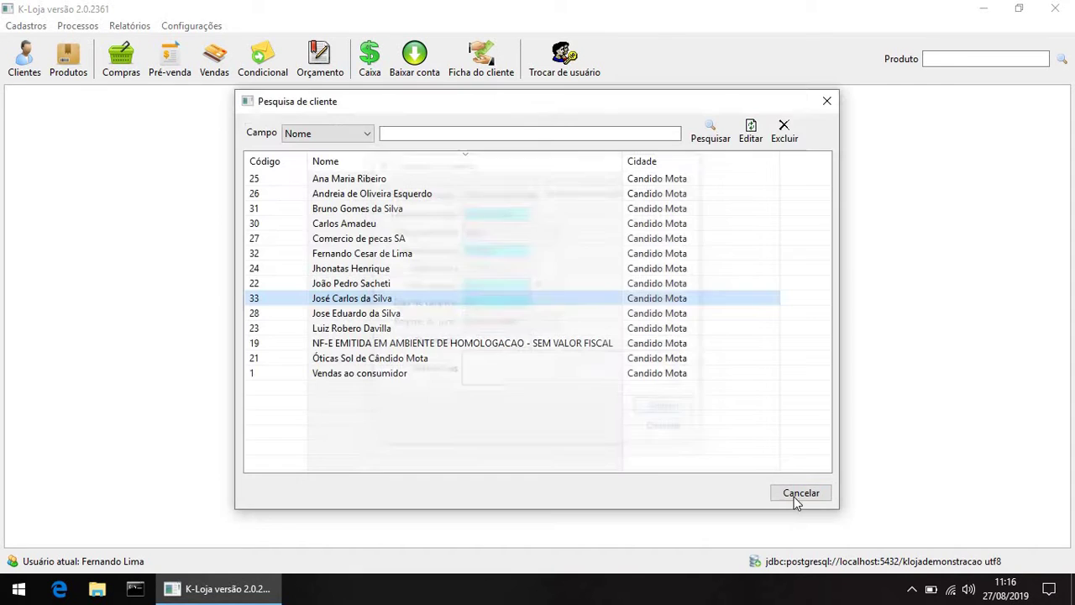
{"action": "left_click", "coordinate": [799, 493]}
Step: Open the Ficha do cliente account sheet for client code 33
{"action": "left_click", "coordinate": [481, 53]}
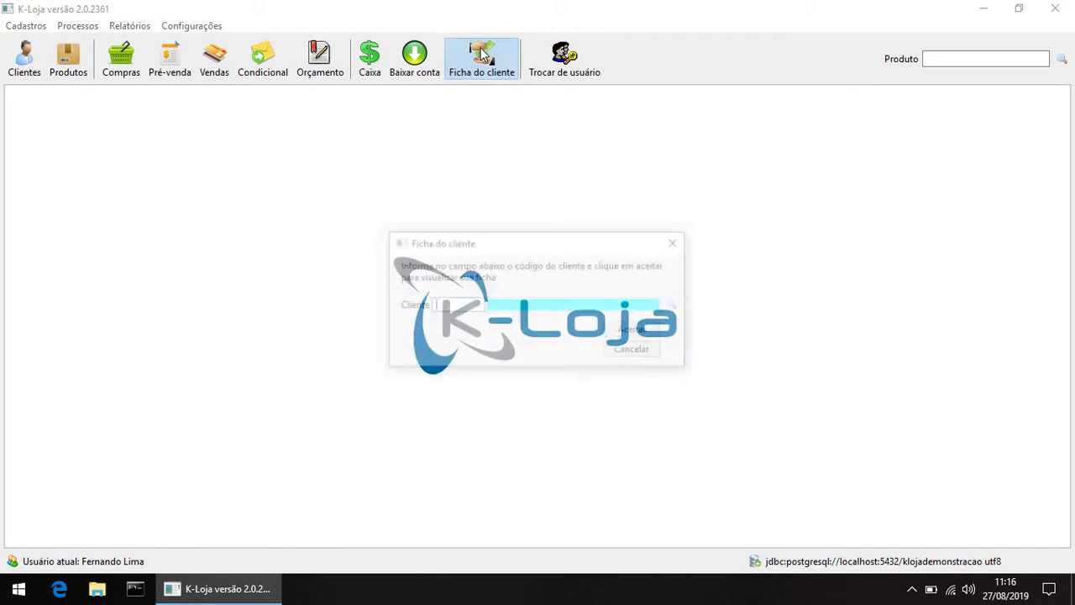
{"action": "type", "text": "33"}
{"action": "key", "text": "Tab"}
{"action": "left_click", "coordinate": [628, 332]}
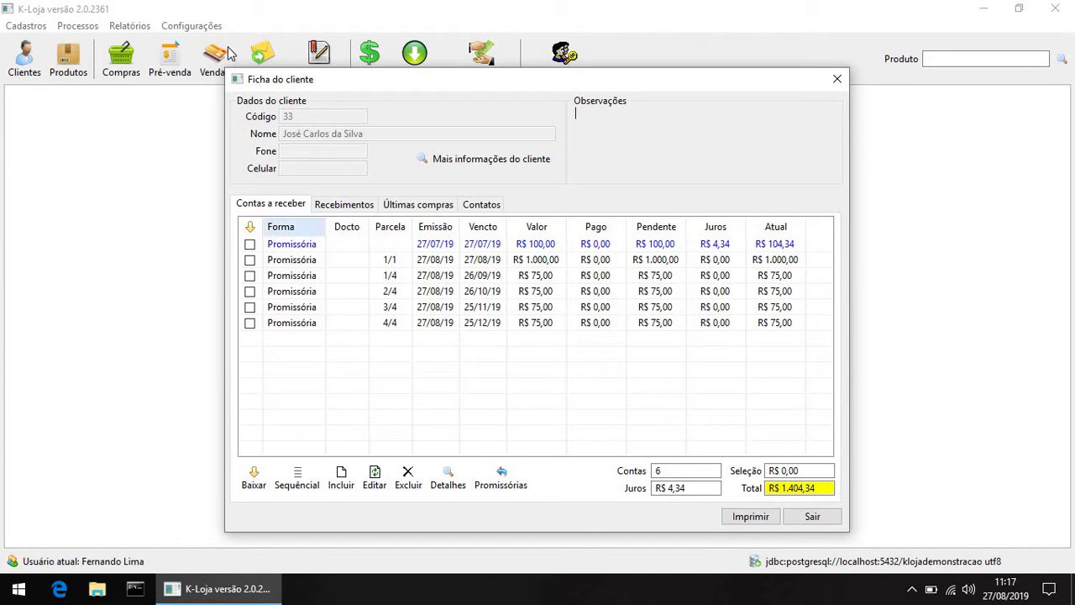
Step: Set Taxa de juros padrão to 0,14 in Configurações Gerais and save the settings
{"action": "left_click", "coordinate": [190, 26]}
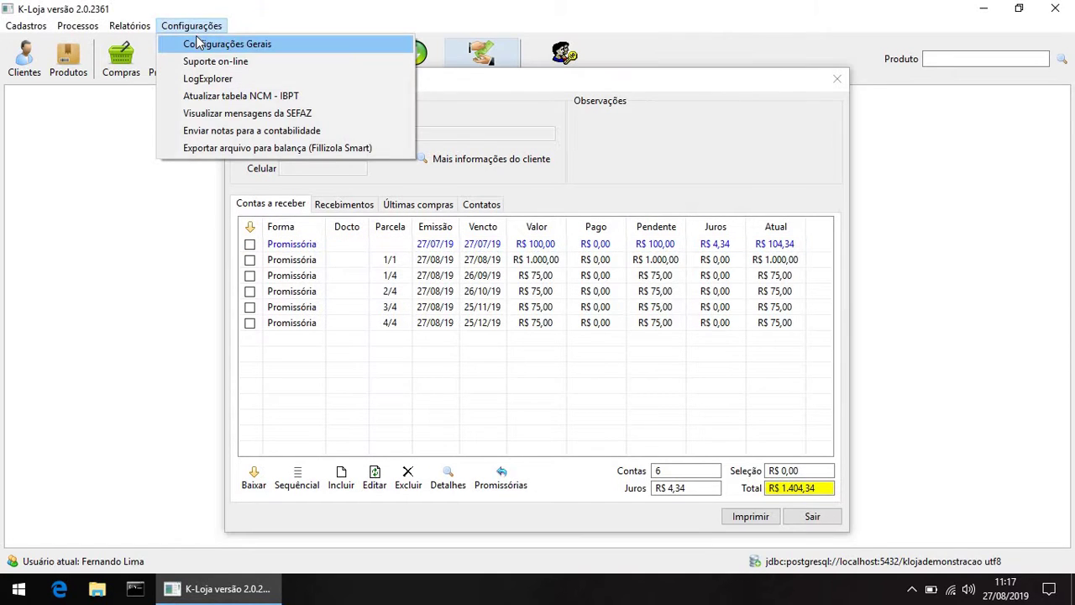
{"action": "left_click", "coordinate": [220, 44]}
{"action": "key", "text": "Tab"}
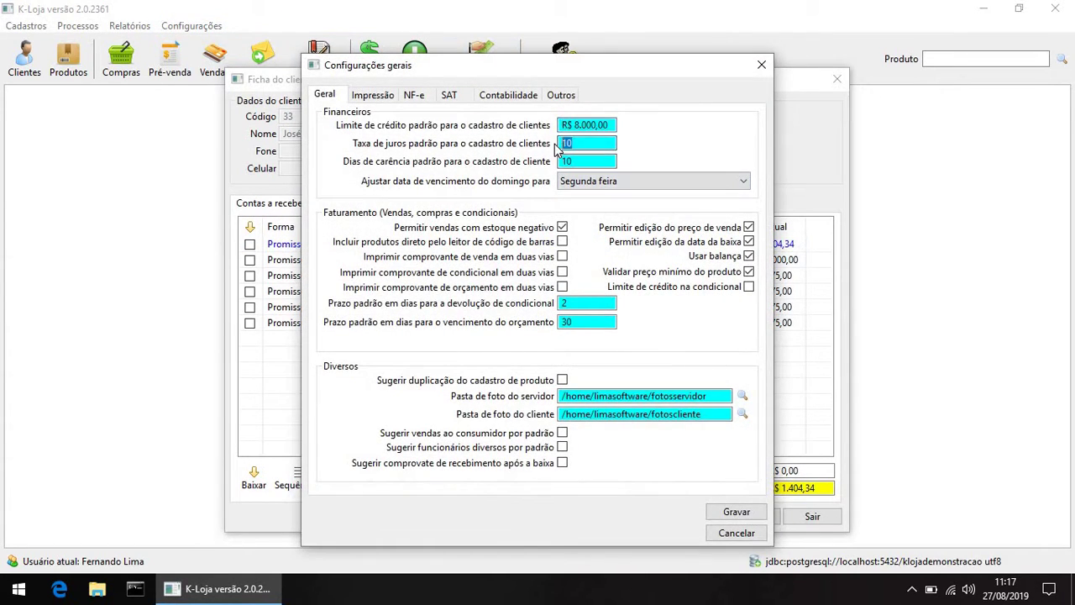
{"action": "type", "text": "0,14"}
{"action": "key", "text": "Tab"}
{"action": "left_click", "coordinate": [737, 511]}
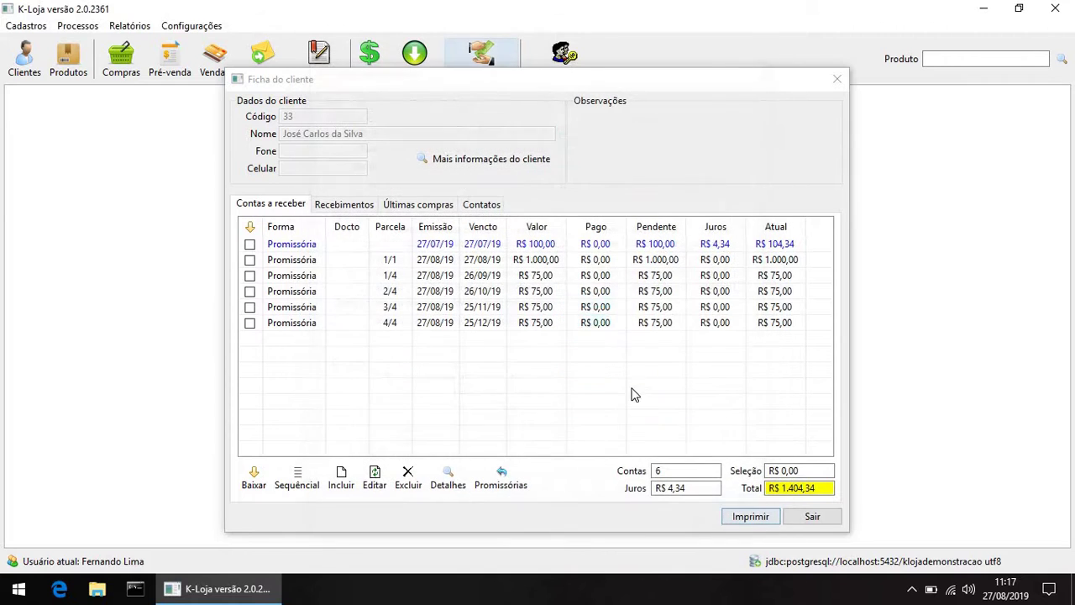
Step: Tick the overdue 27/07/19 note for settlement, making the selected amount R$ 104,34
{"action": "left_click", "coordinate": [570, 296]}
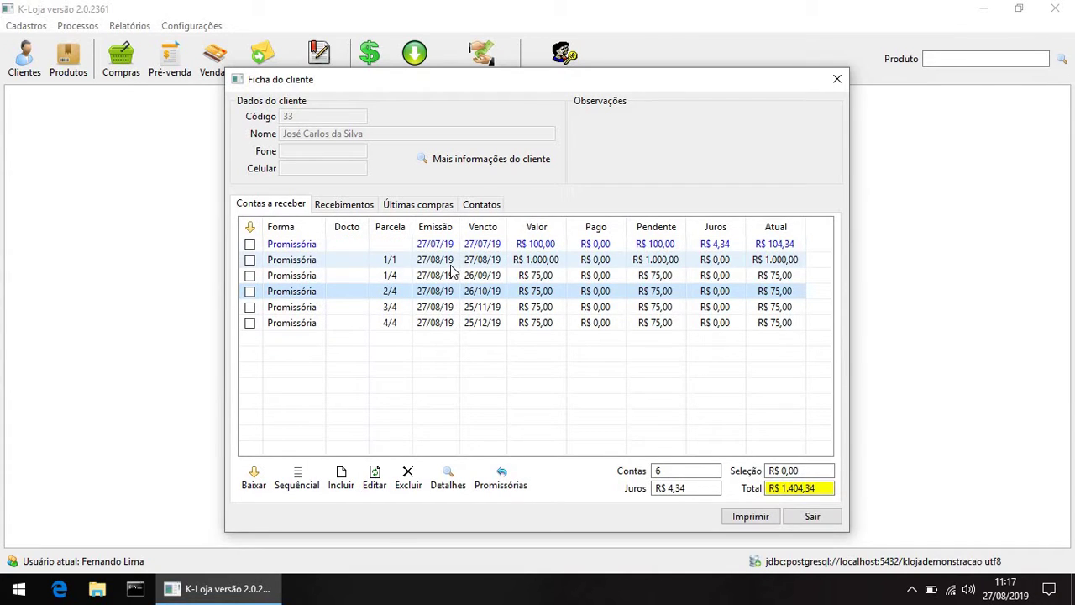
{"action": "left_click", "coordinate": [291, 245]}
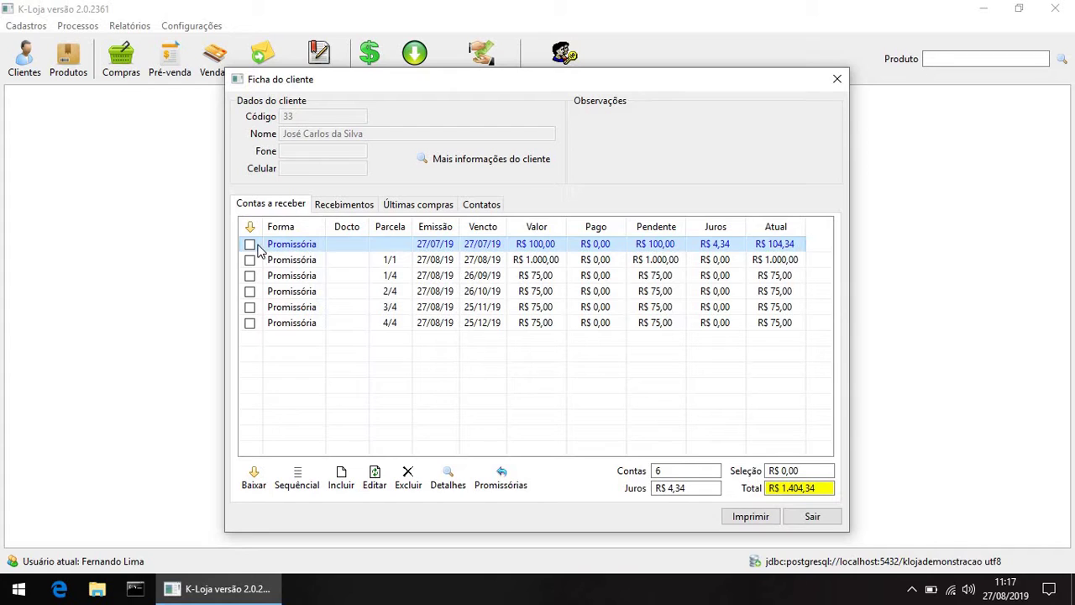
{"action": "left_click", "coordinate": [249, 244]}
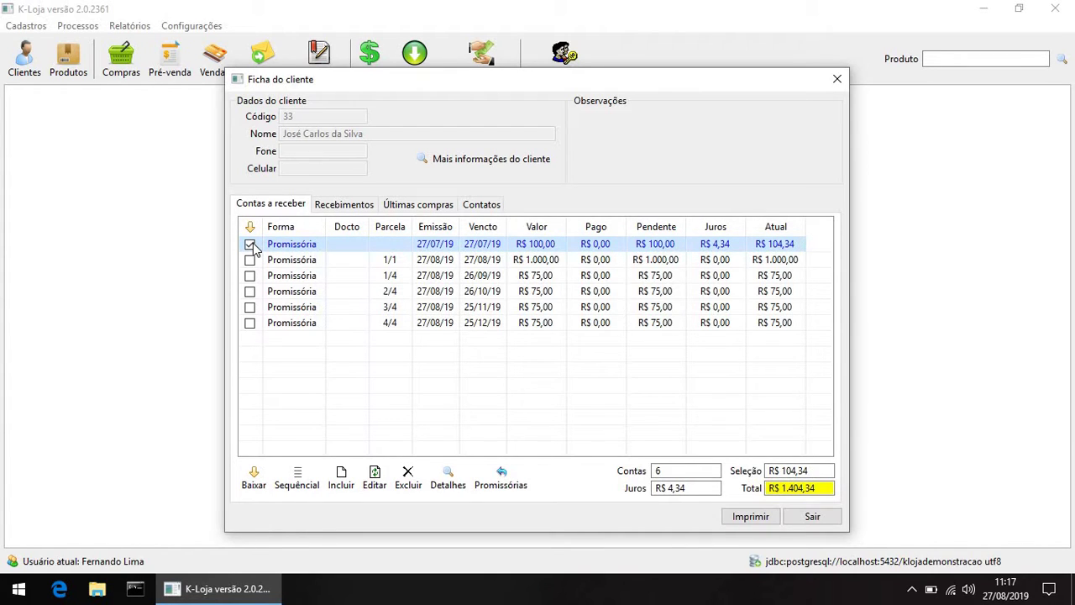
{"action": "left_click", "coordinate": [255, 475]}
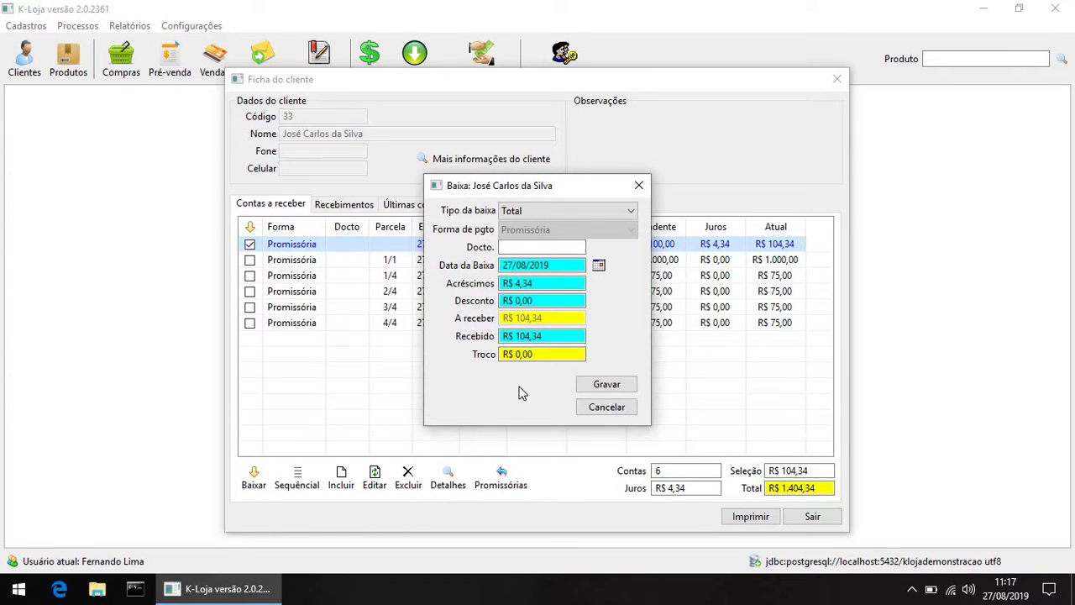
{"action": "left_click", "coordinate": [503, 283]}
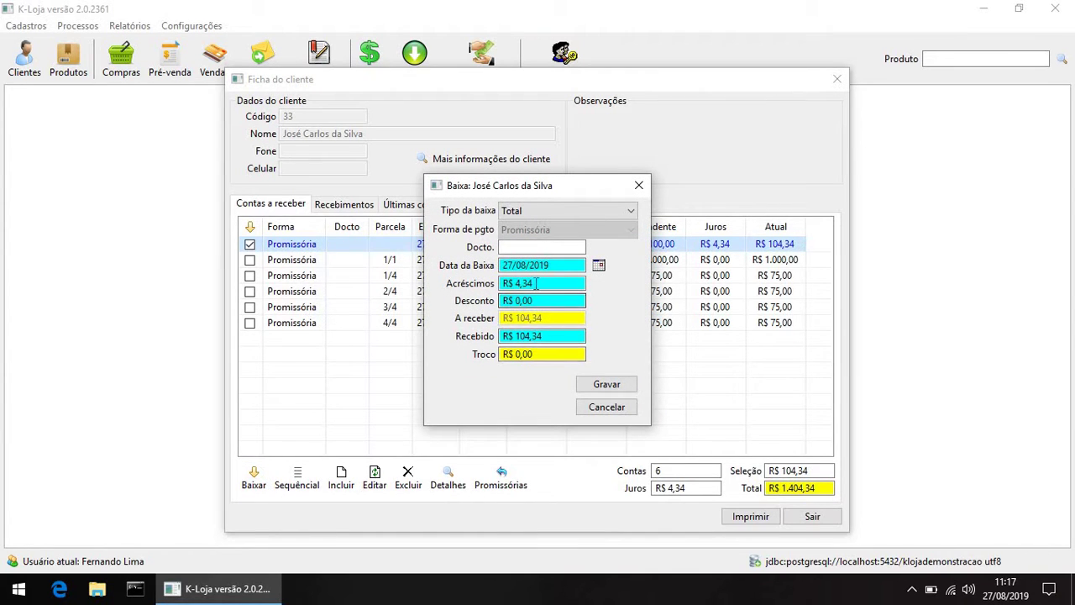
{"action": "left_click_drag", "start_coordinate": [489, 285], "coordinate": [487, 286]}
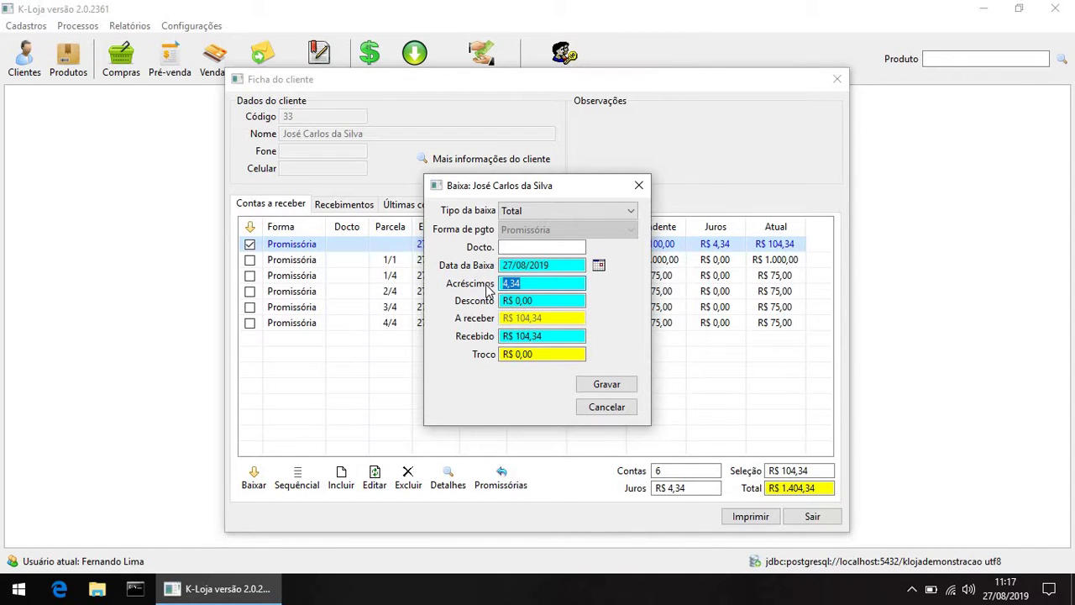
{"action": "type", "text": "0"}
{"action": "key", "text": "Tab"}
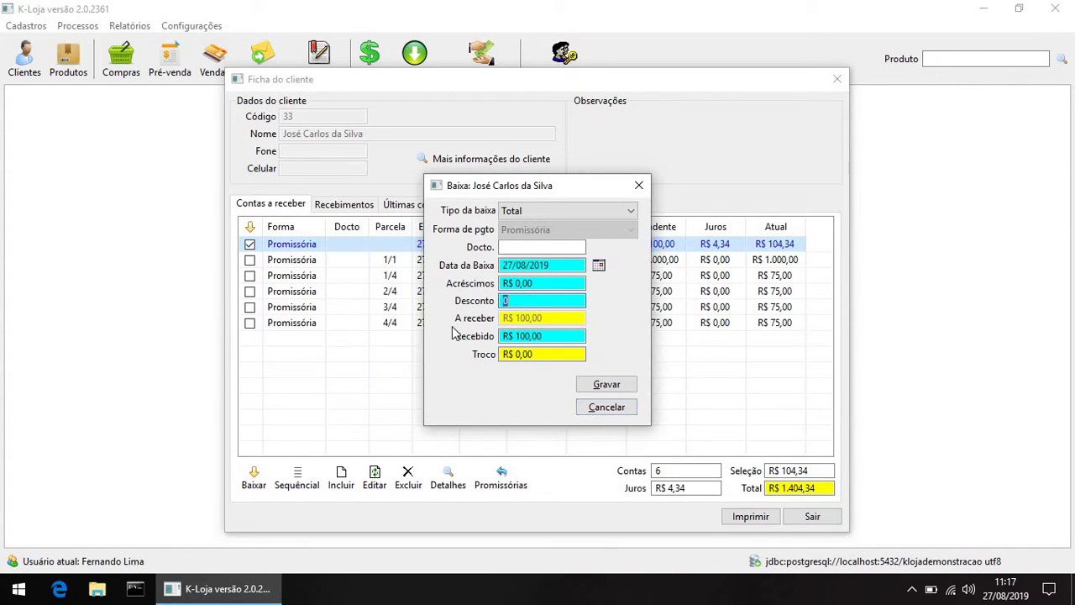
{"action": "left_click", "coordinate": [585, 411]}
Step: Untick the 27/07/19 note and review installment 3/4 and the R$ 1.404,34 total
{"action": "left_click", "coordinate": [250, 244]}
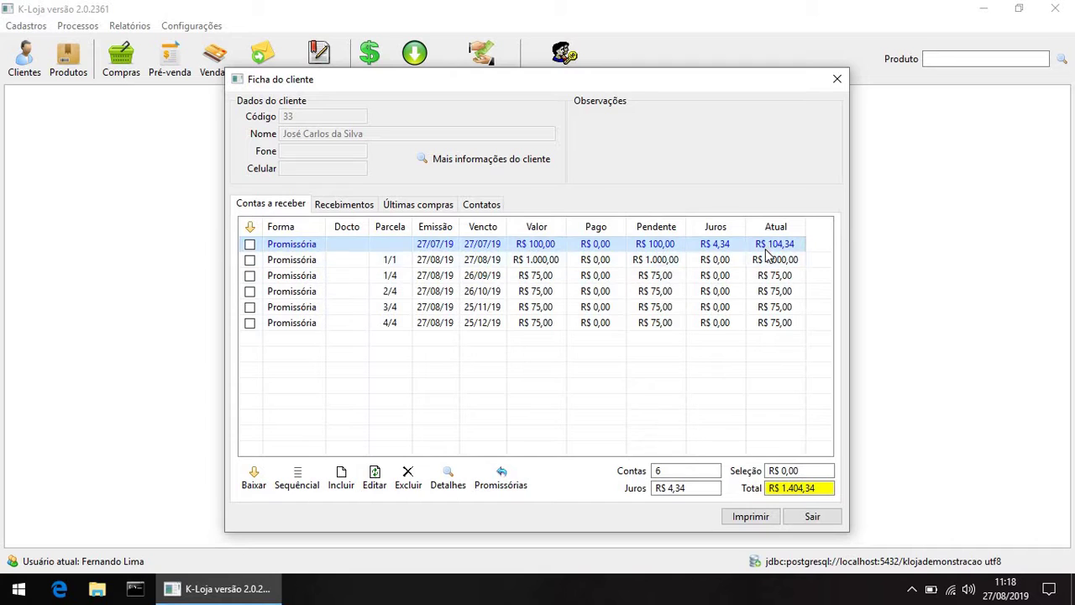
{"action": "left_click", "coordinate": [760, 311]}
{"action": "left_click_drag", "start_coordinate": [820, 489], "coordinate": [744, 490]}
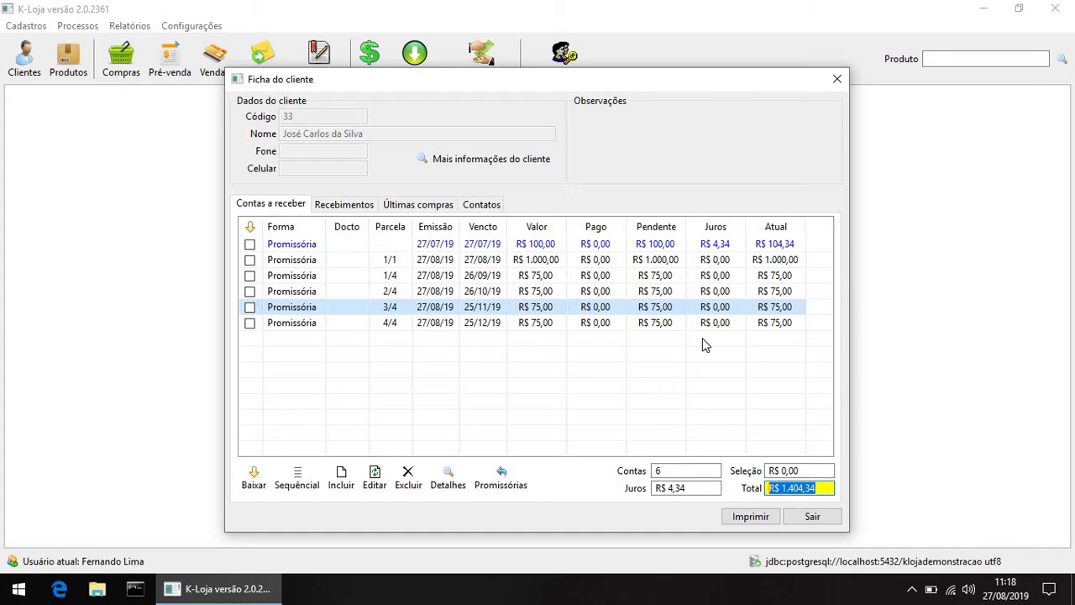
{"action": "left_click", "coordinate": [585, 244]}
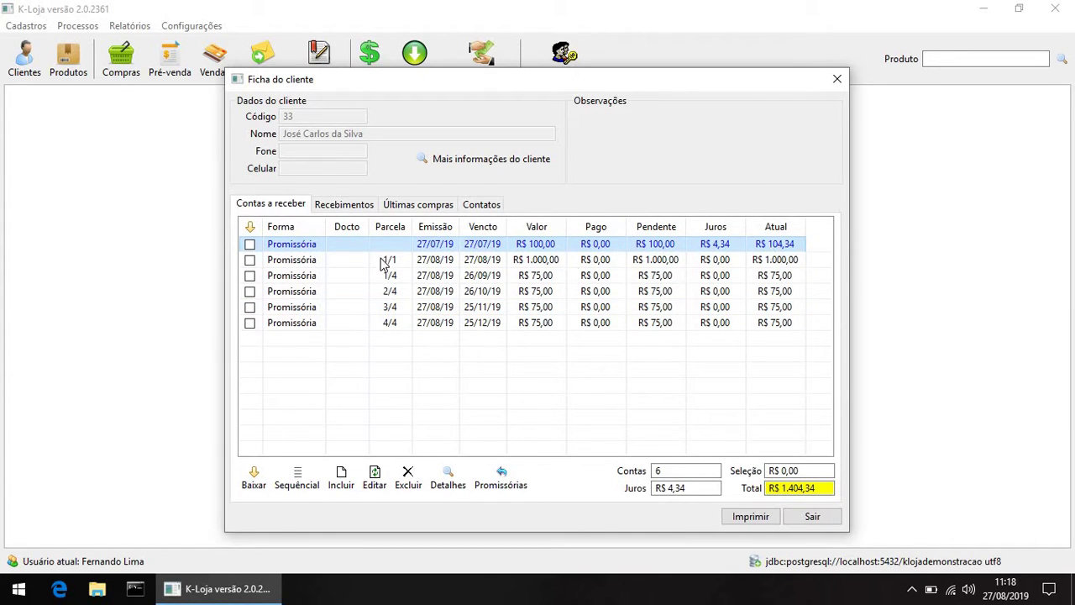
{"action": "left_click", "coordinate": [249, 244]}
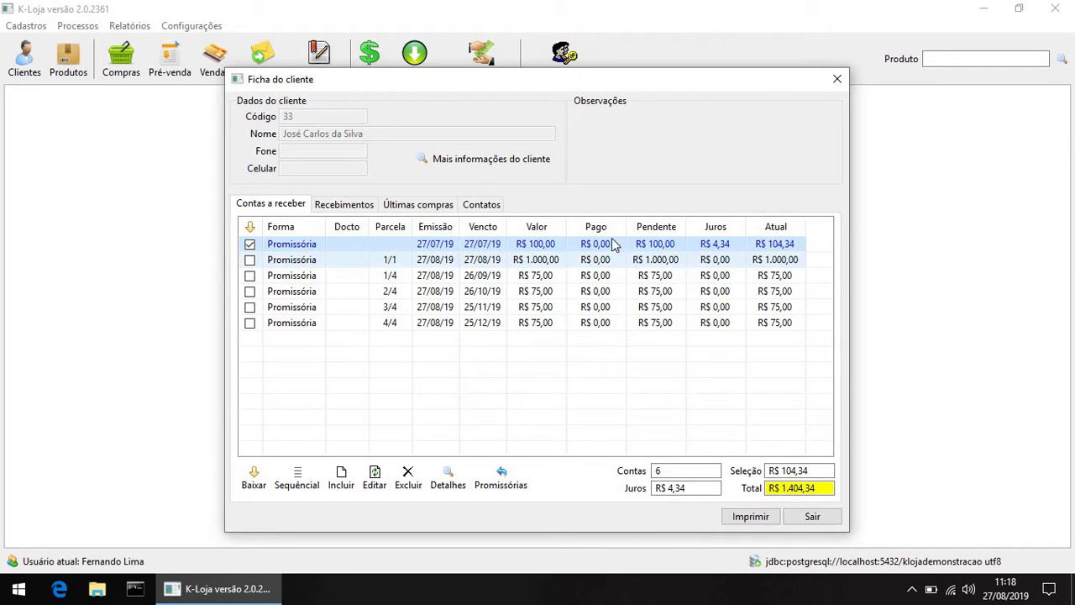
{"action": "left_click", "coordinate": [249, 260]}
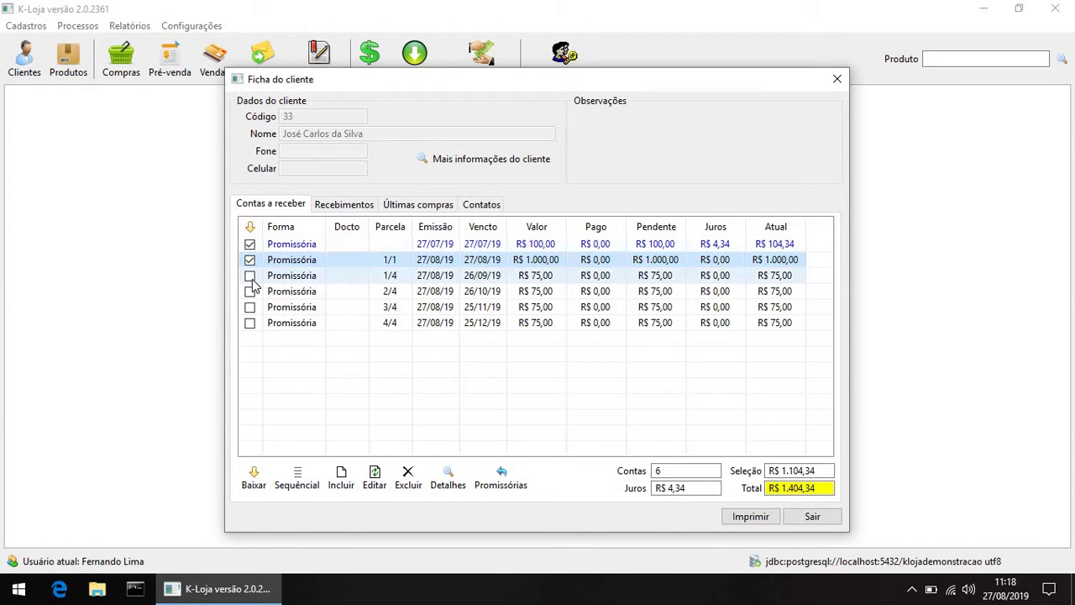
{"action": "left_click", "coordinate": [357, 279]}
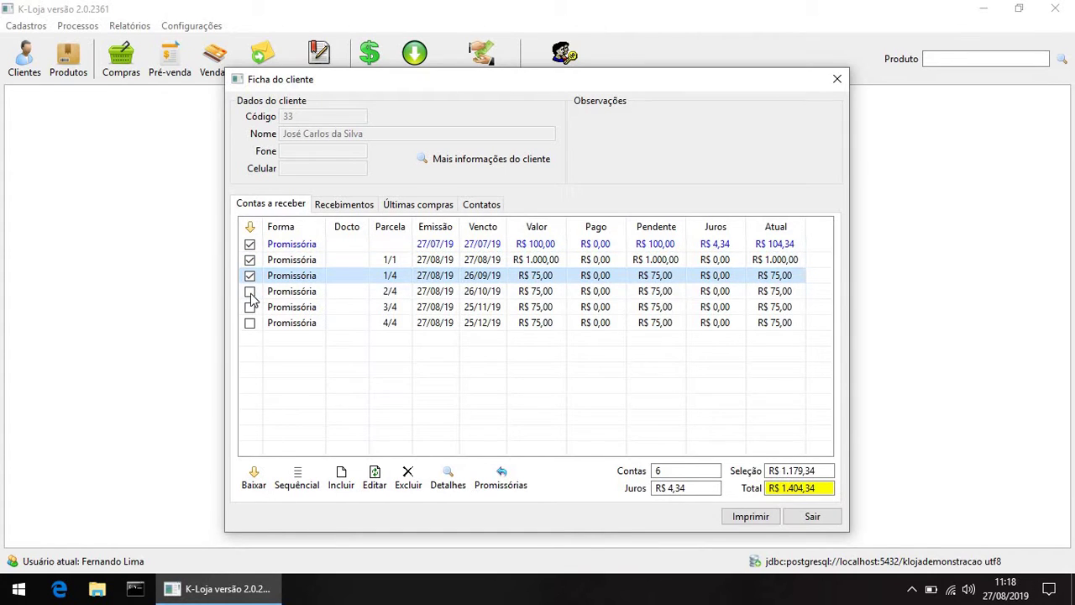
{"action": "left_click", "coordinate": [495, 292]}
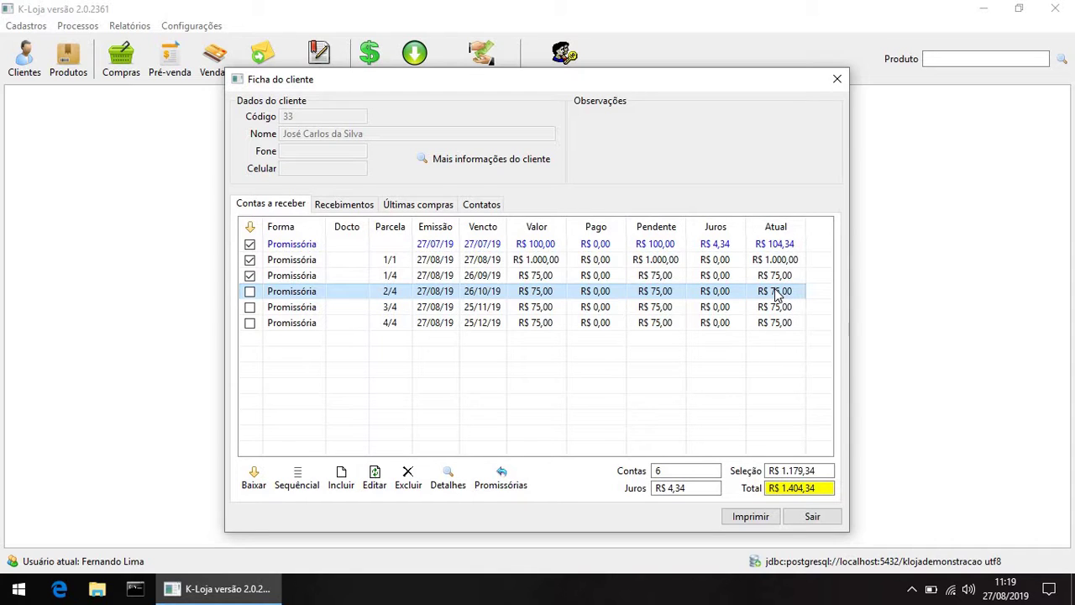
{"action": "left_click", "coordinate": [250, 275]}
{"action": "left_click", "coordinate": [250, 259]}
{"action": "left_click", "coordinate": [250, 243]}
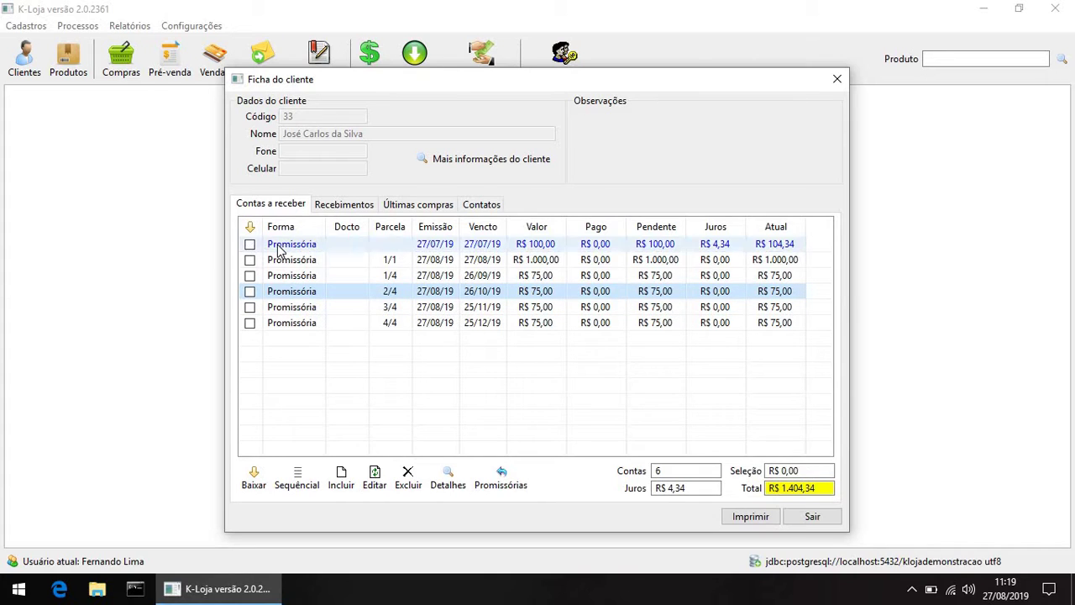
Step: Record a sequential R$ 1.200,00 cash receipt, leaving R$ 204,34 outstanding
{"action": "left_click", "coordinate": [297, 491]}
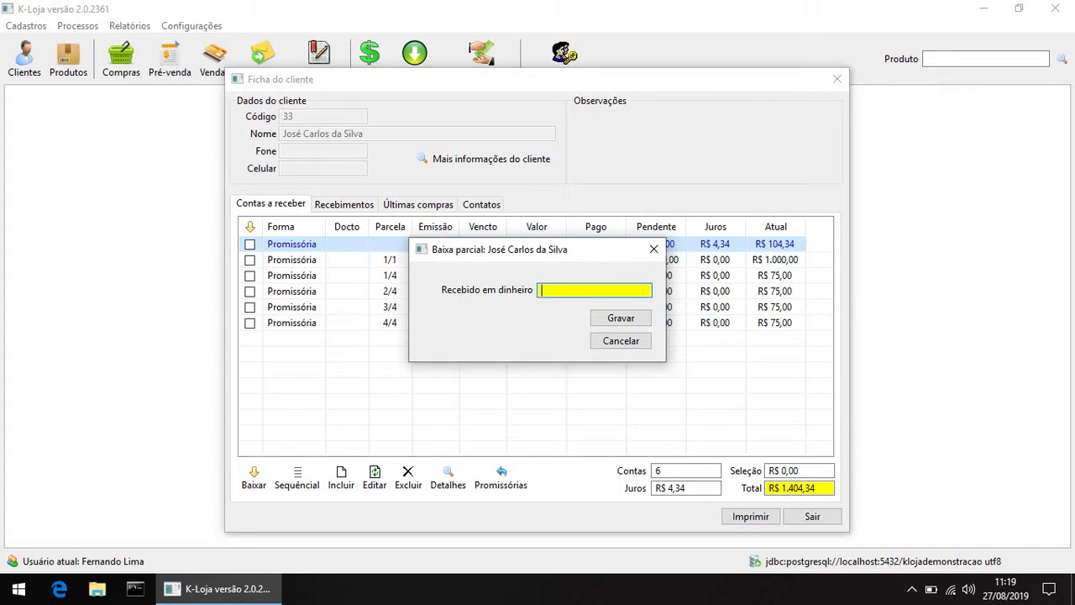
{"action": "type", "text": "1.20"}
{"action": "type", "text": "00"}
{"action": "left_click", "coordinate": [618, 322]}
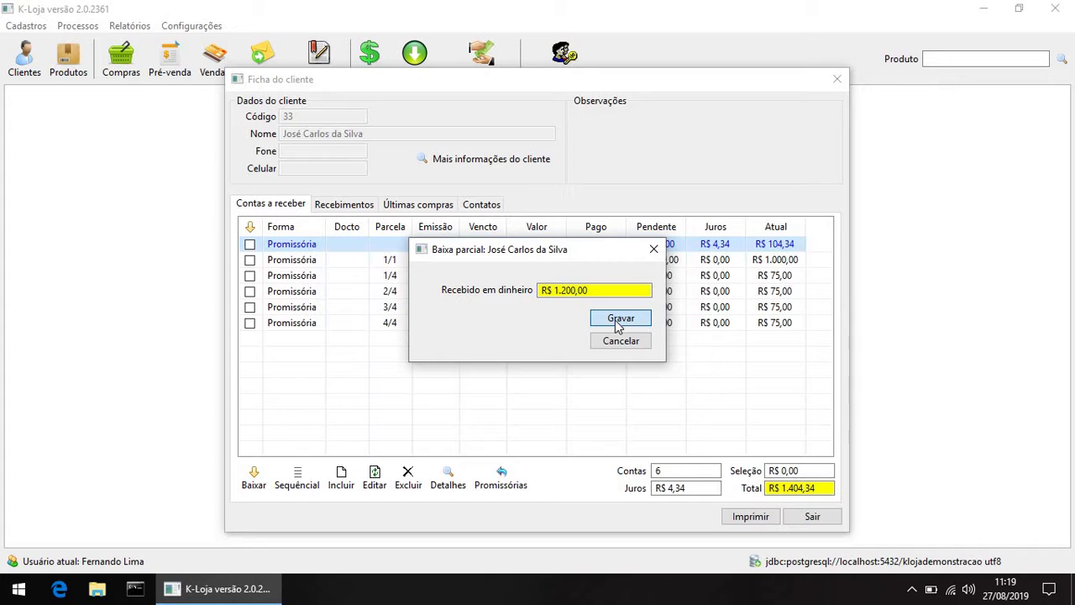
{"action": "left_click", "coordinate": [619, 322]}
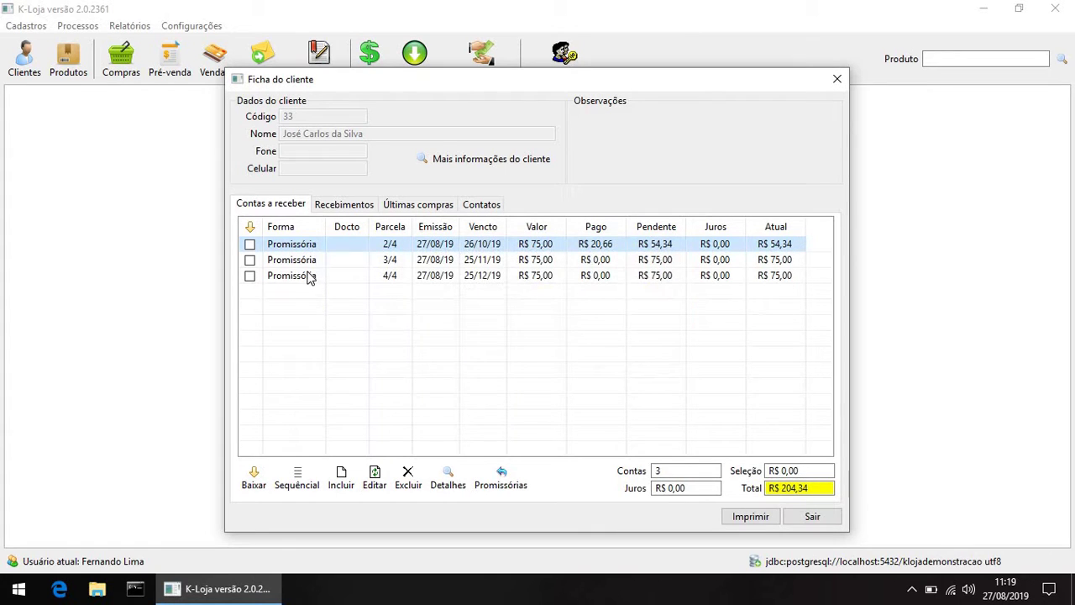
{"action": "left_click", "coordinate": [329, 205]}
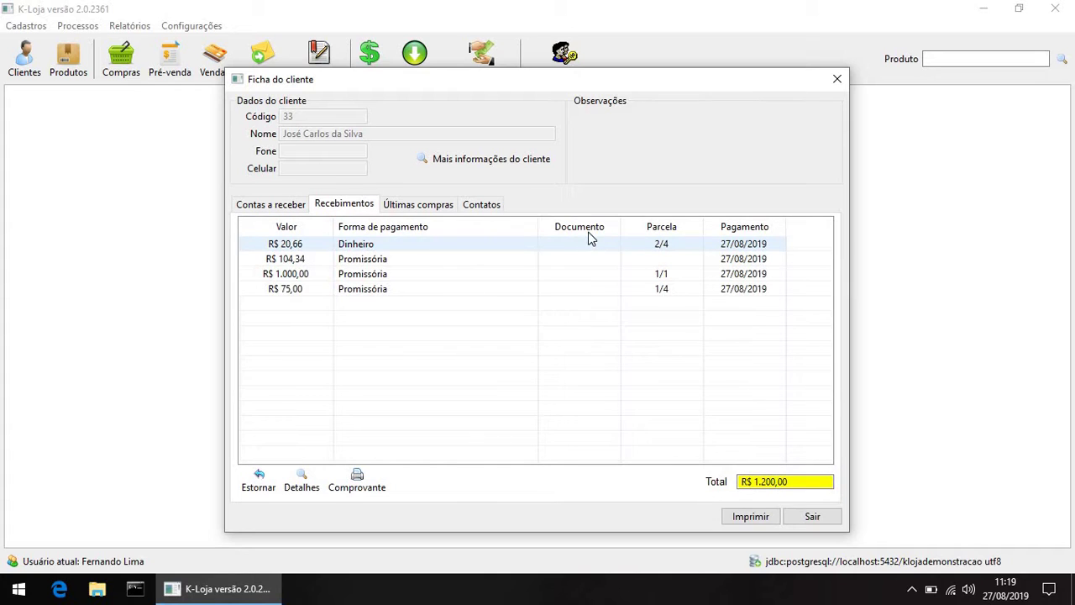
{"action": "left_click", "coordinate": [585, 231]}
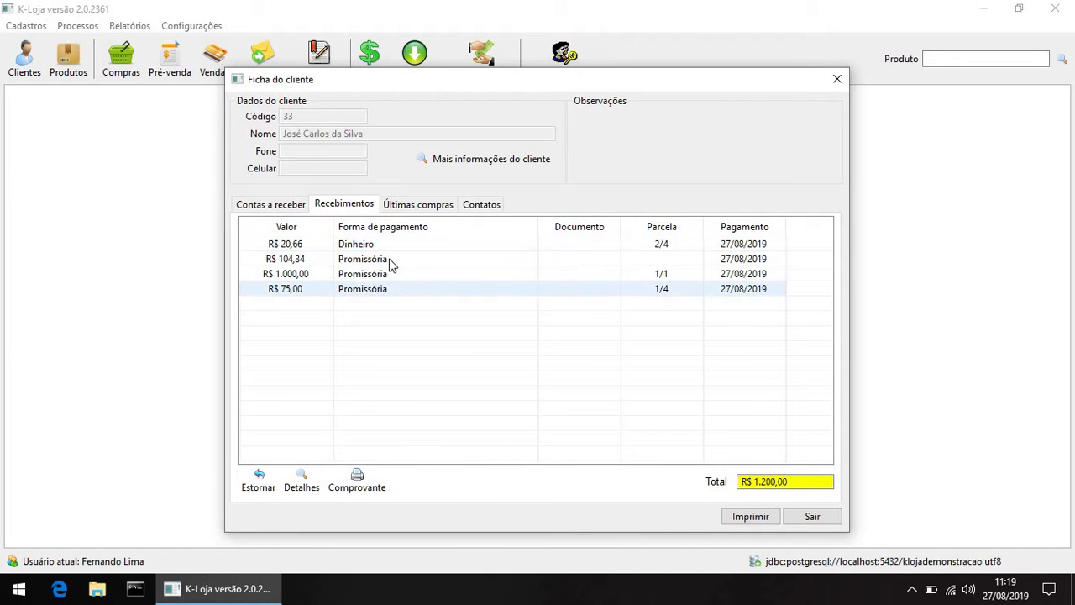
{"action": "left_click", "coordinate": [296, 206]}
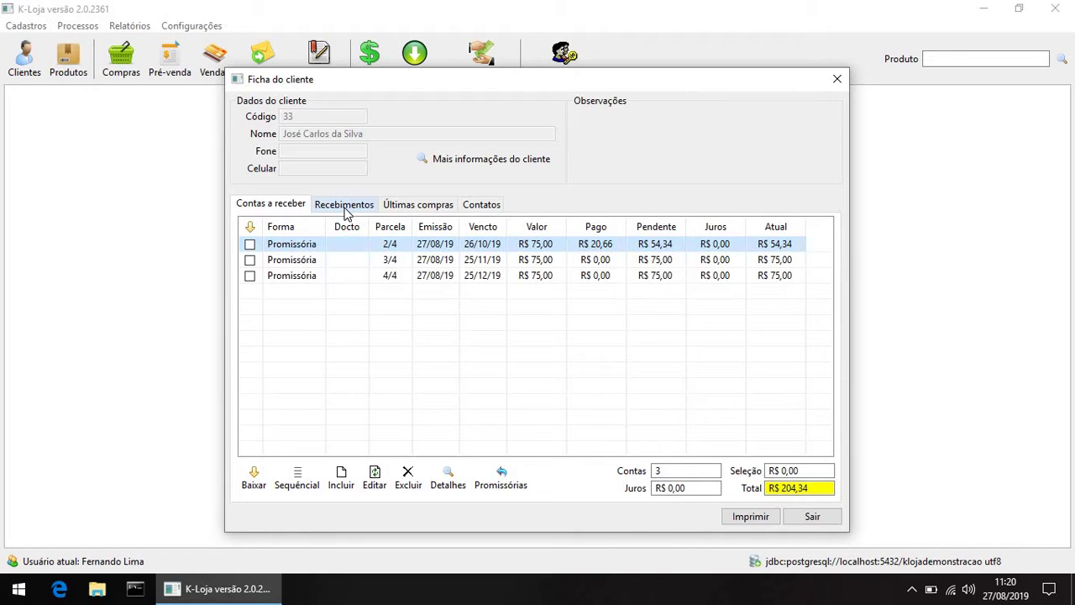
Step: Tick installments 2/4, 3/4 and 4/4, preview their R$ 75,00 promissory notes, then close the preview
{"action": "left_click", "coordinate": [250, 261]}
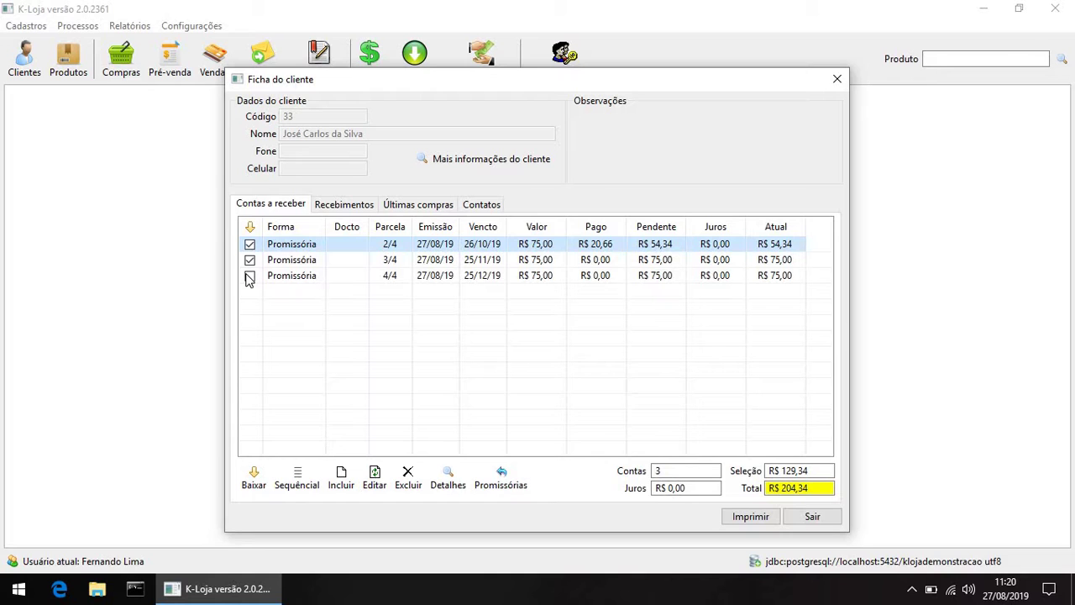
{"action": "left_click", "coordinate": [249, 276]}
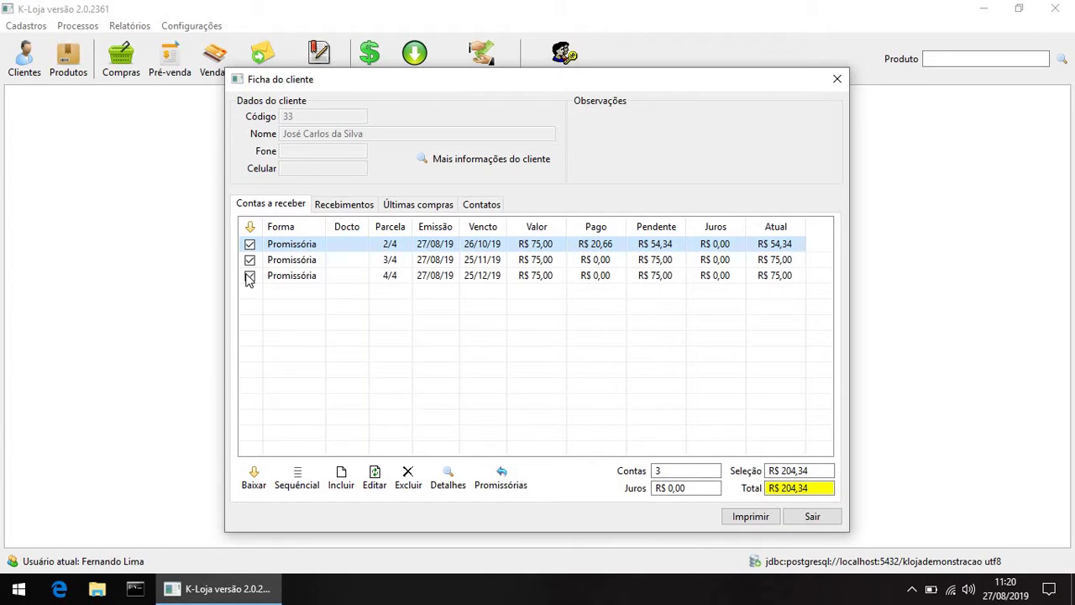
{"action": "left_click", "coordinate": [502, 477]}
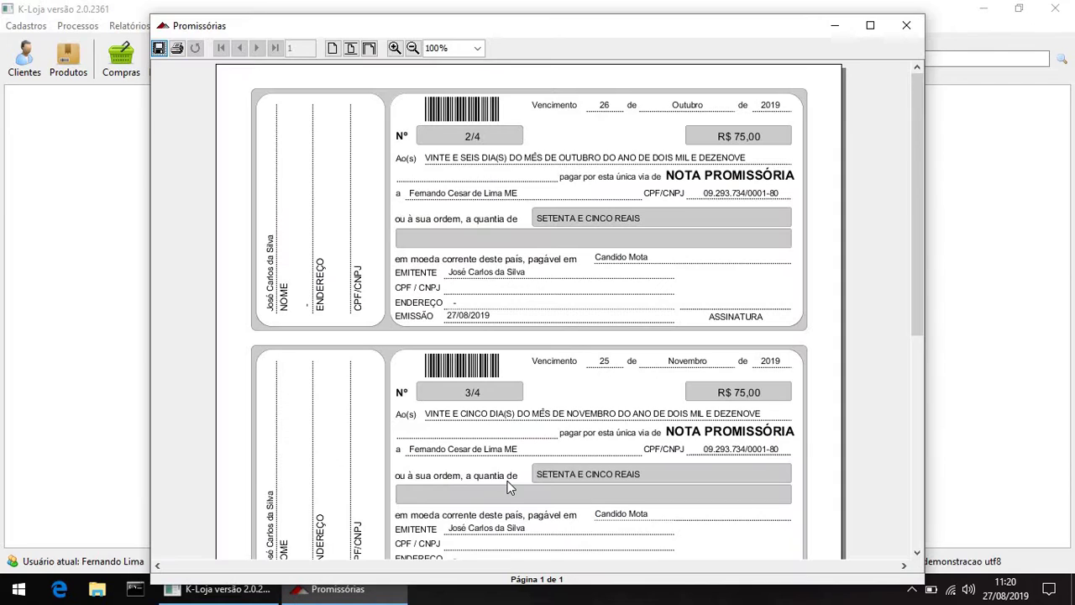
{"action": "left_click_drag", "start_coordinate": [917, 168], "coordinate": [918, 104]}
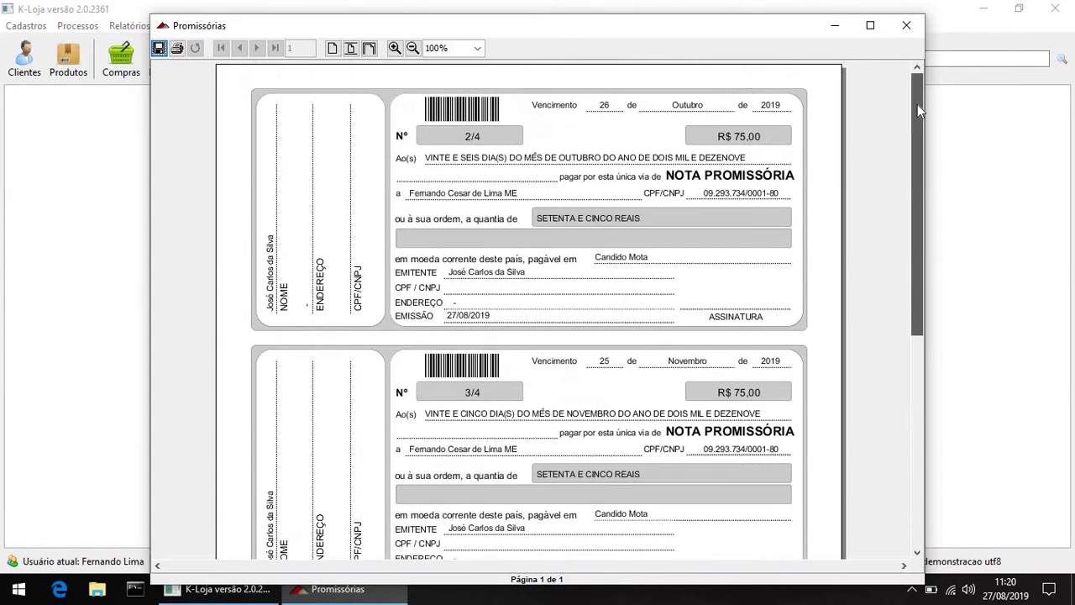
{"action": "left_click", "coordinate": [907, 25]}
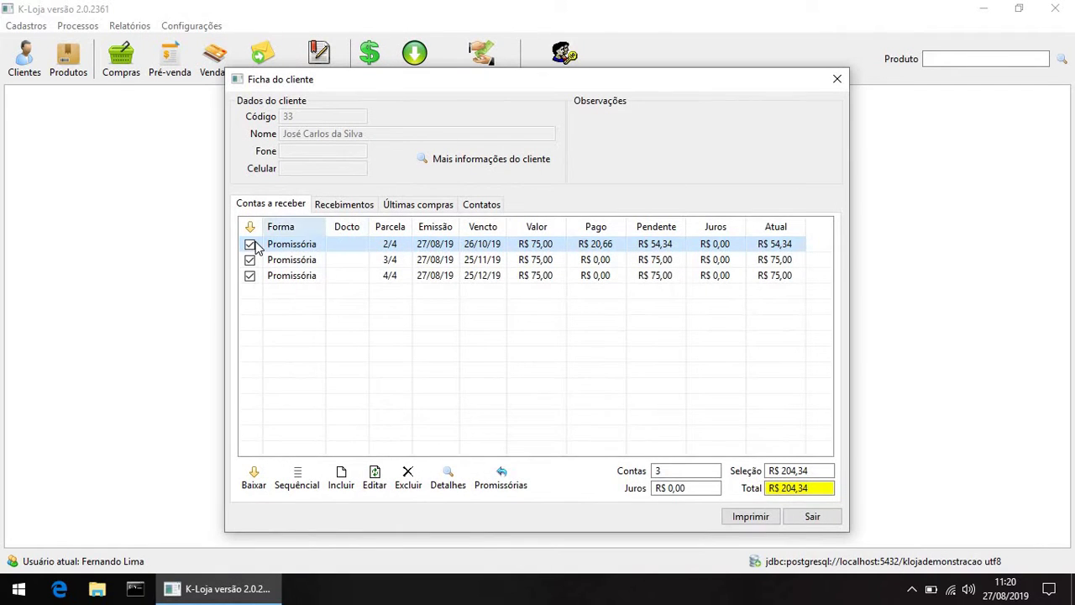
Step: Reverse the first payment in the Recebimentos list
{"action": "left_click", "coordinate": [333, 205]}
{"action": "left_click", "coordinate": [354, 290]}
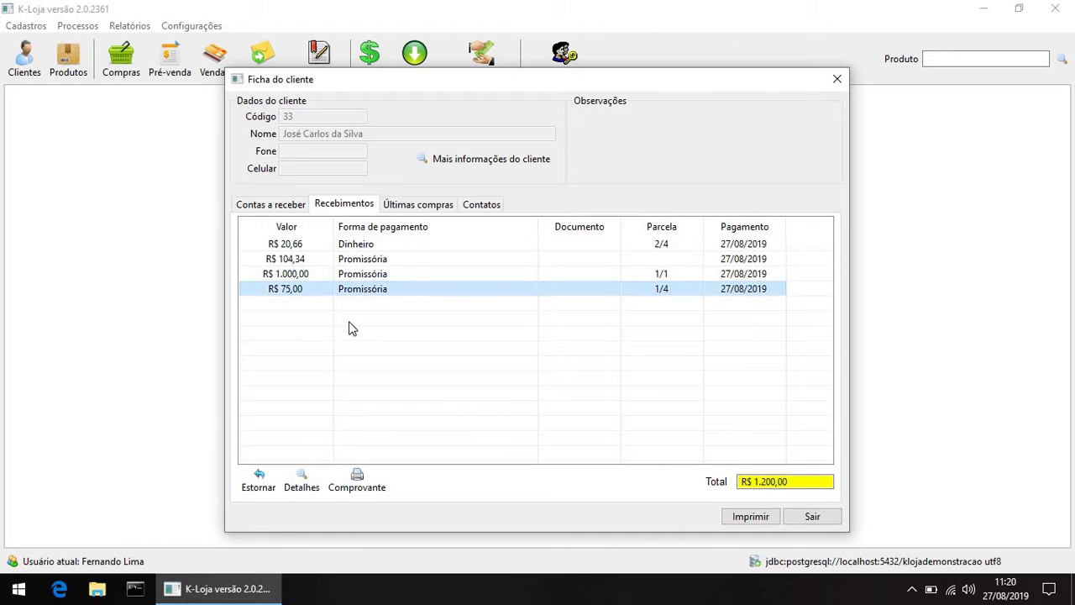
{"action": "left_click", "coordinate": [259, 475]}
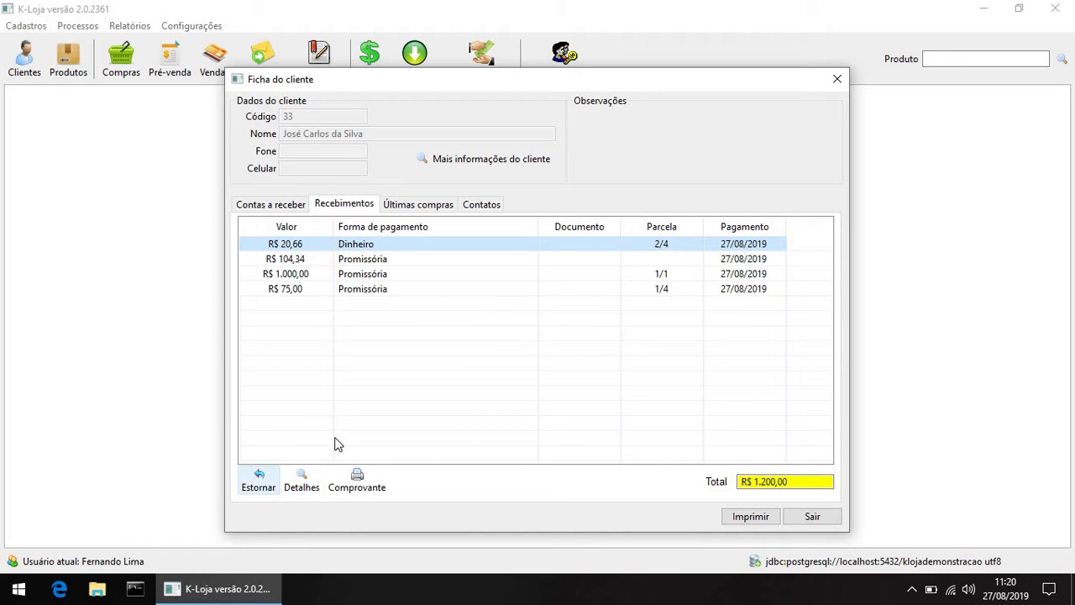
{"action": "key", "text": "Return"}
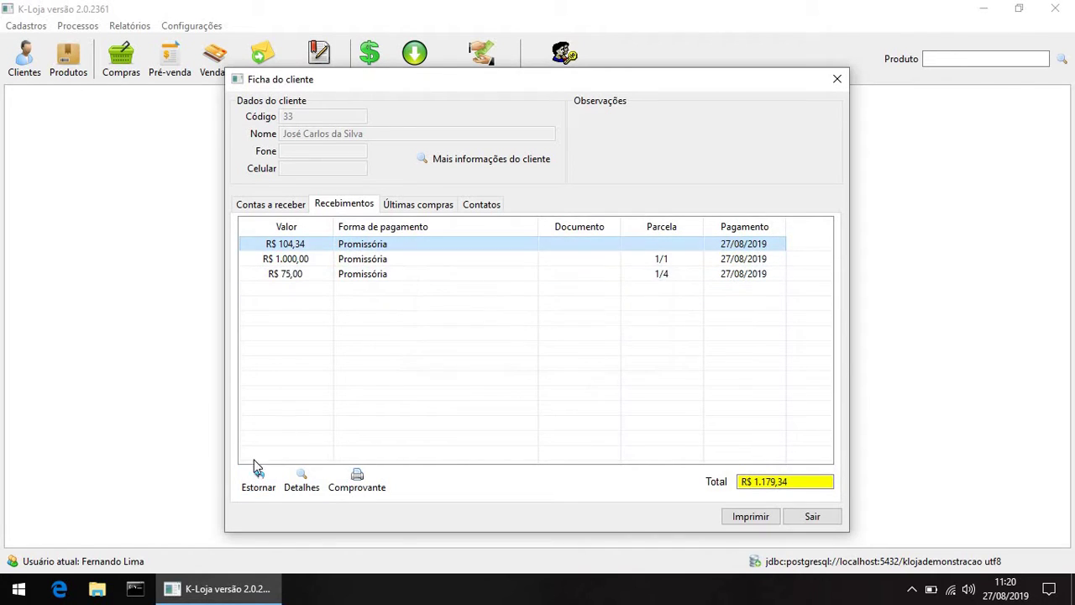
Step: Reverse the R$ 104,34, R$ 1.000,00 and R$ 75,00 payments and return to Contas a receber
{"action": "left_click", "coordinate": [258, 470]}
{"action": "left_click", "coordinate": [563, 346]}
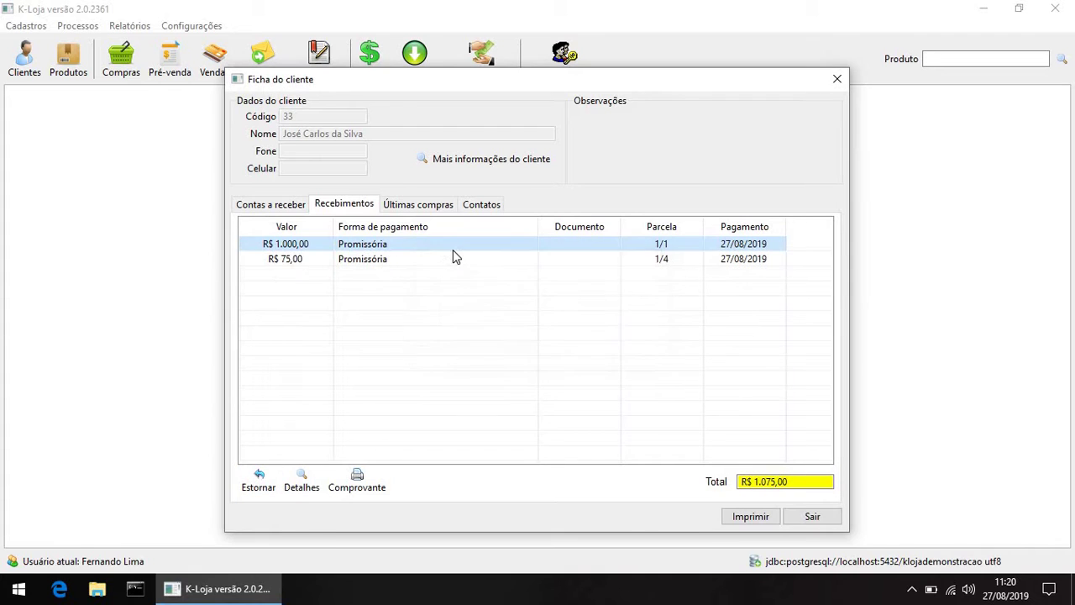
{"action": "left_click", "coordinate": [259, 476]}
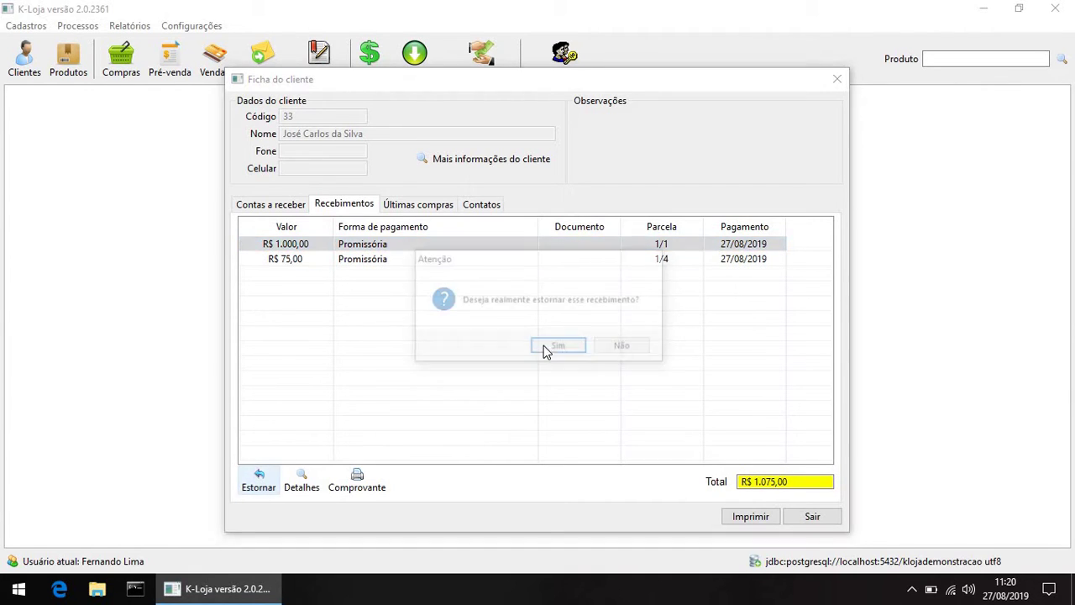
{"action": "key", "text": "Return"}
{"action": "left_click", "coordinate": [258, 475]}
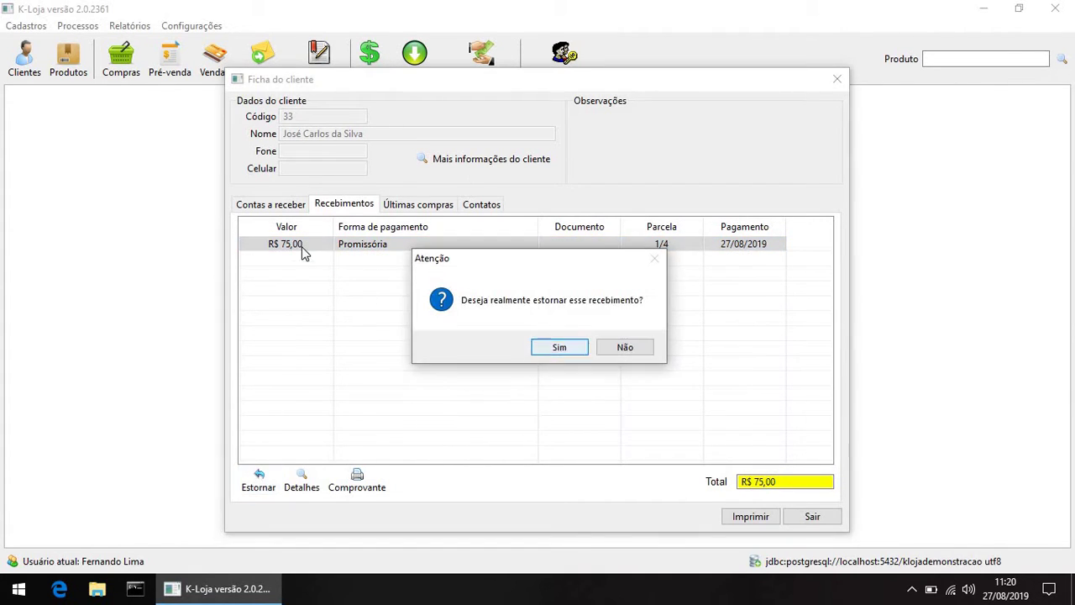
{"action": "key", "text": "Return"}
{"action": "left_click", "coordinate": [270, 204]}
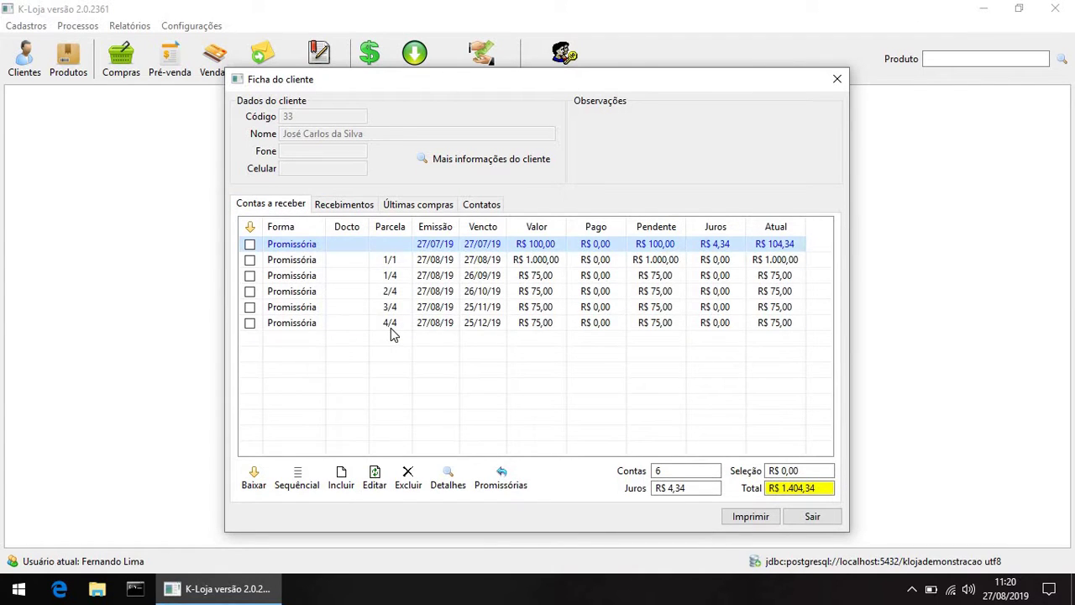
{"action": "left_click", "coordinate": [390, 326]}
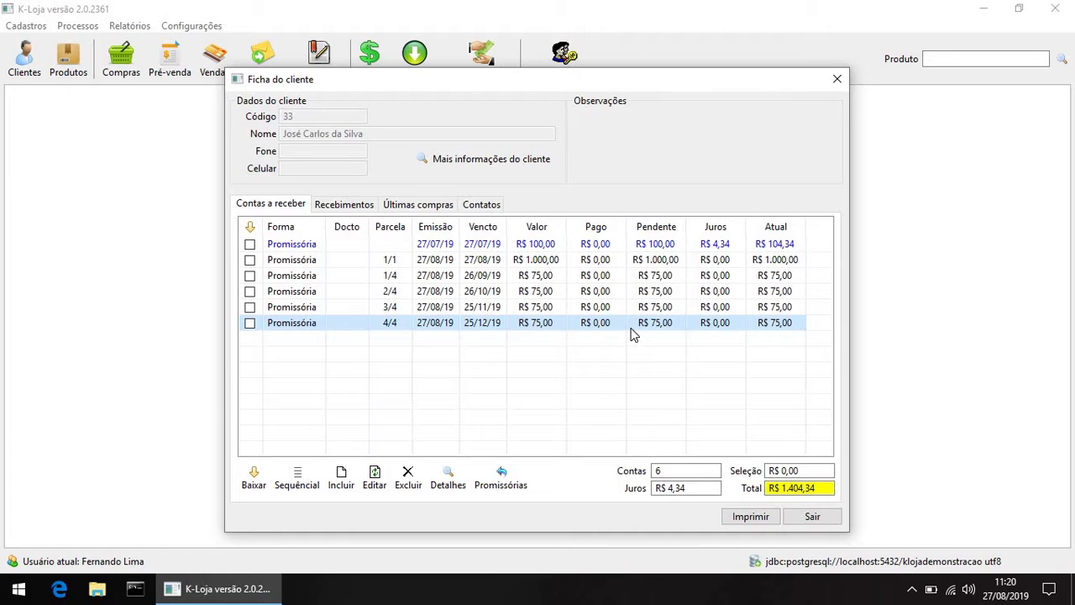
Step: Mark installment 1/4 and open its Detalhes da conta: R$ 75,00 Promissória, still pending
{"action": "left_click", "coordinate": [282, 275]}
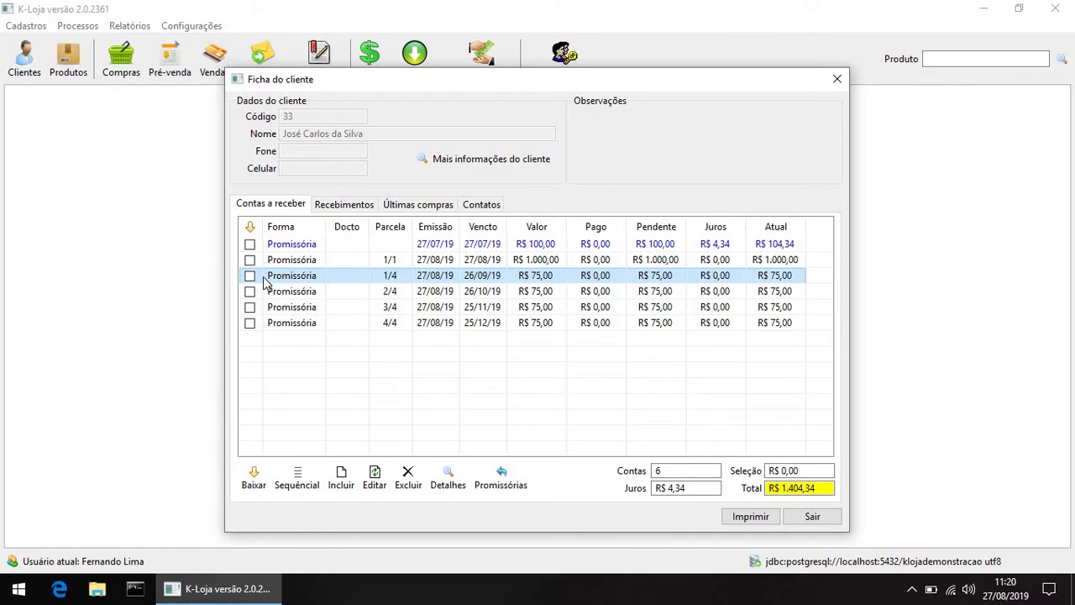
{"action": "left_click", "coordinate": [327, 322], "text": "ctrl"}
{"action": "left_click", "coordinate": [304, 291], "text": "shift"}
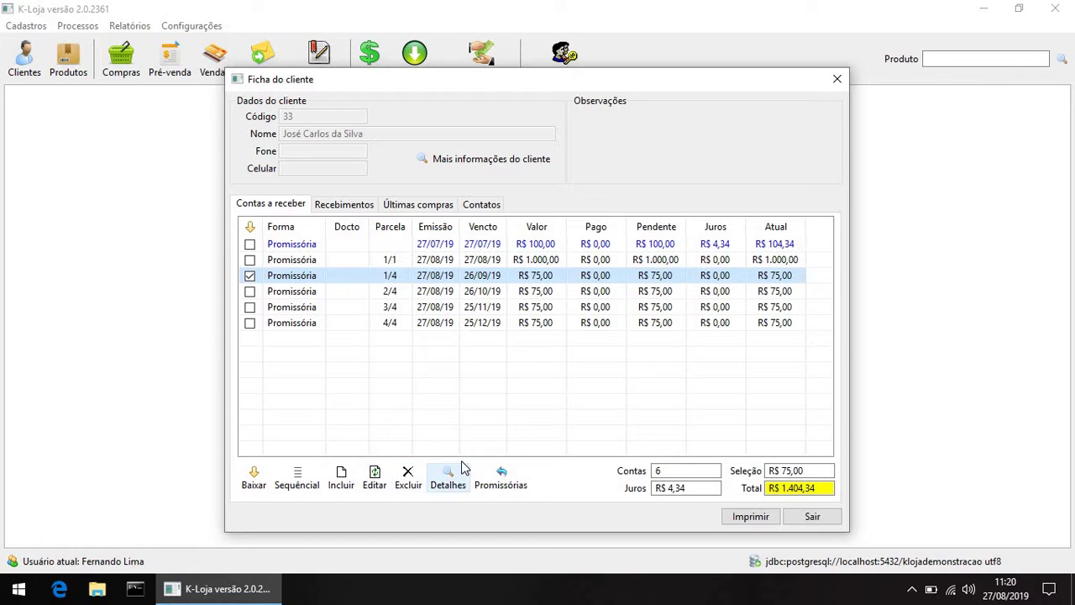
{"action": "left_click", "coordinate": [448, 485]}
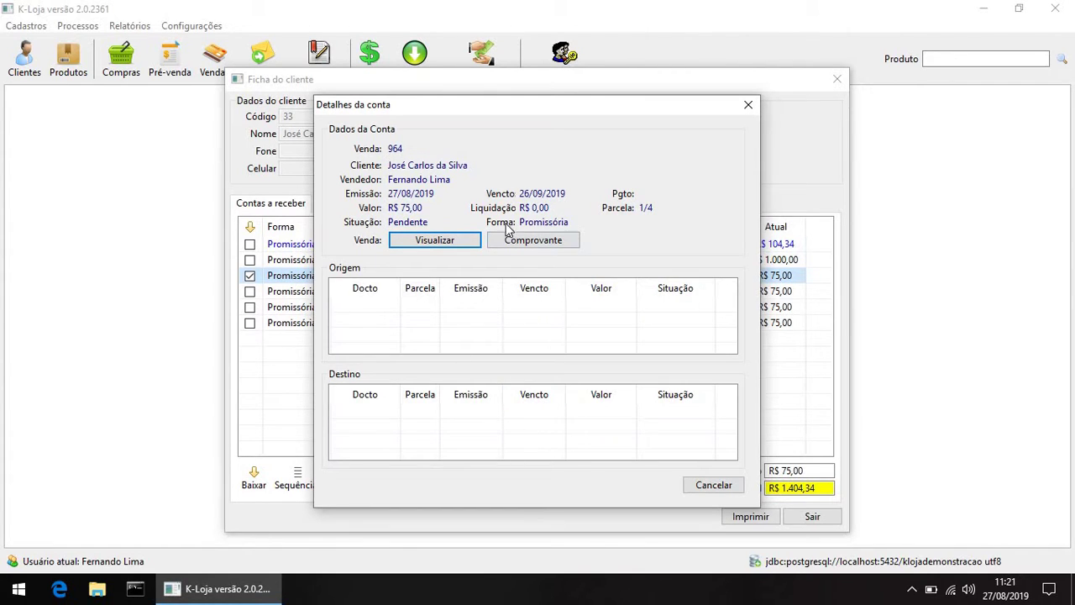
Step: Preview the Comprovante de venda for sale 964, listing four R$ 75,00 installments
{"action": "left_click", "coordinate": [527, 241]}
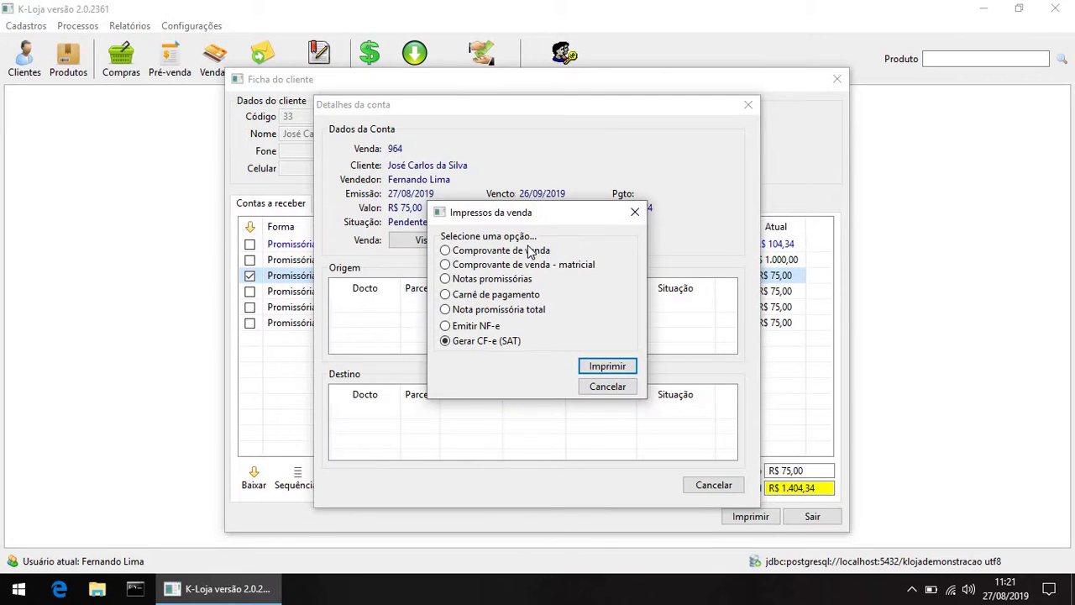
{"action": "left_click", "coordinate": [529, 251]}
{"action": "left_click", "coordinate": [607, 368]}
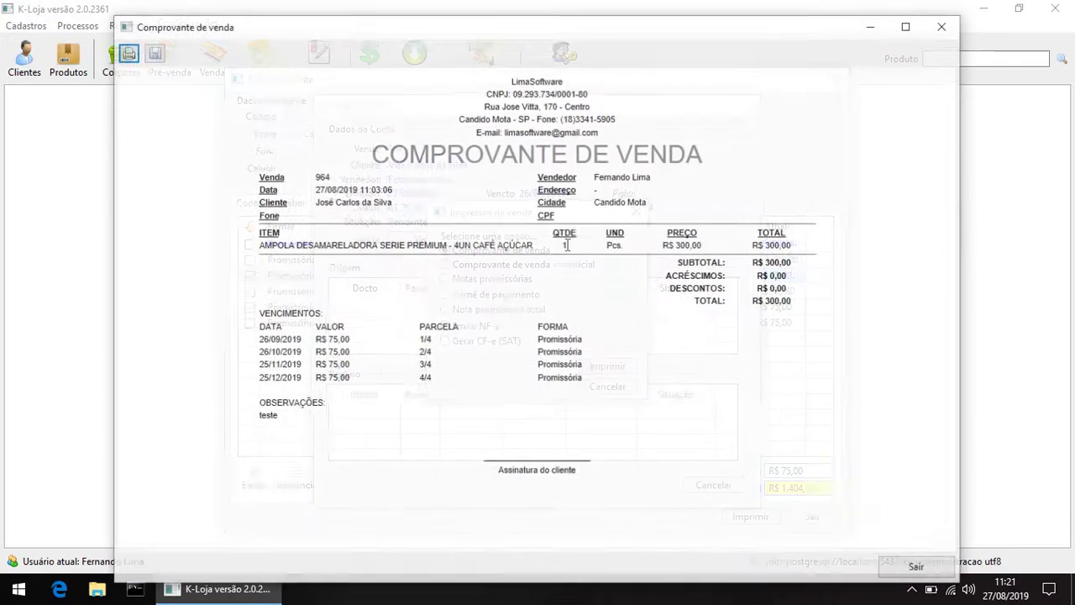
{"action": "left_click_drag", "start_coordinate": [254, 329], "coordinate": [591, 344]}
{"action": "left_click", "coordinate": [591, 344]}
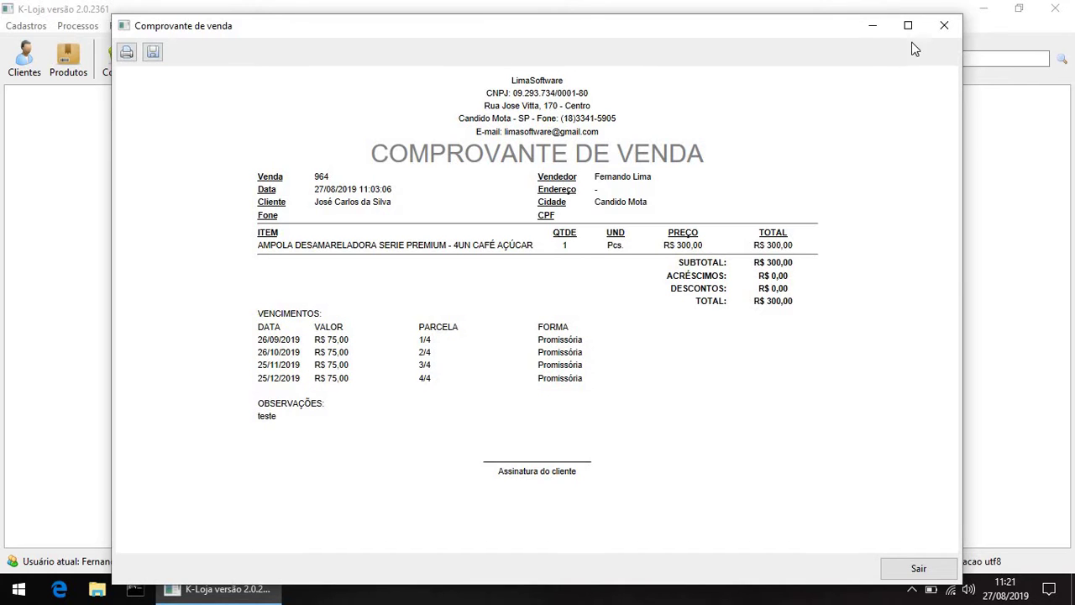
Step: Close the receipt, Impressos da venda and Detalhes da conta, returning to the client record
{"action": "left_click", "coordinate": [943, 26]}
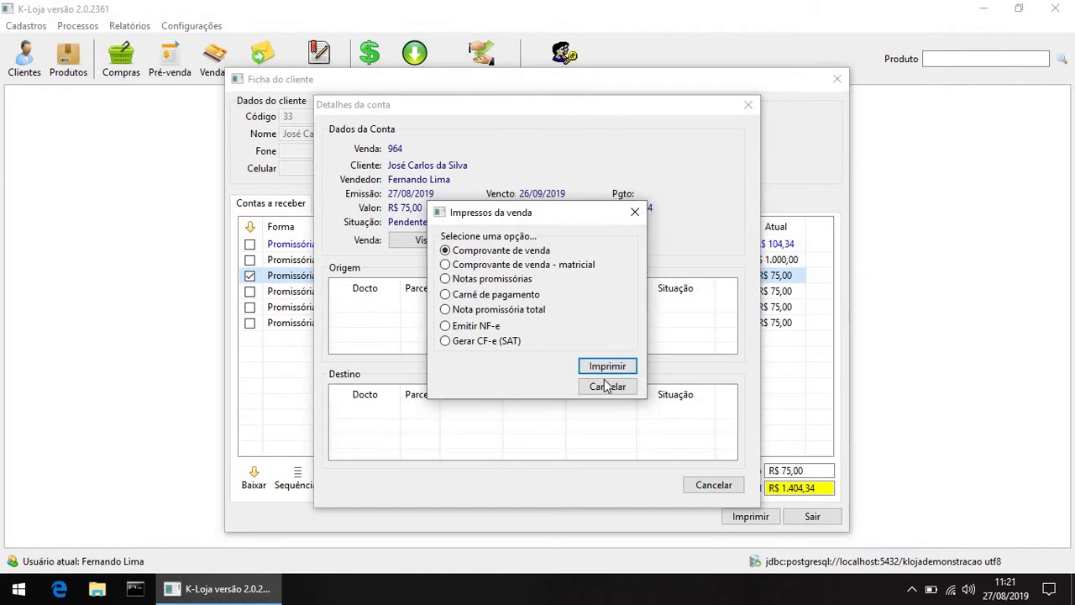
{"action": "left_click", "coordinate": [607, 386]}
{"action": "left_click", "coordinate": [713, 485]}
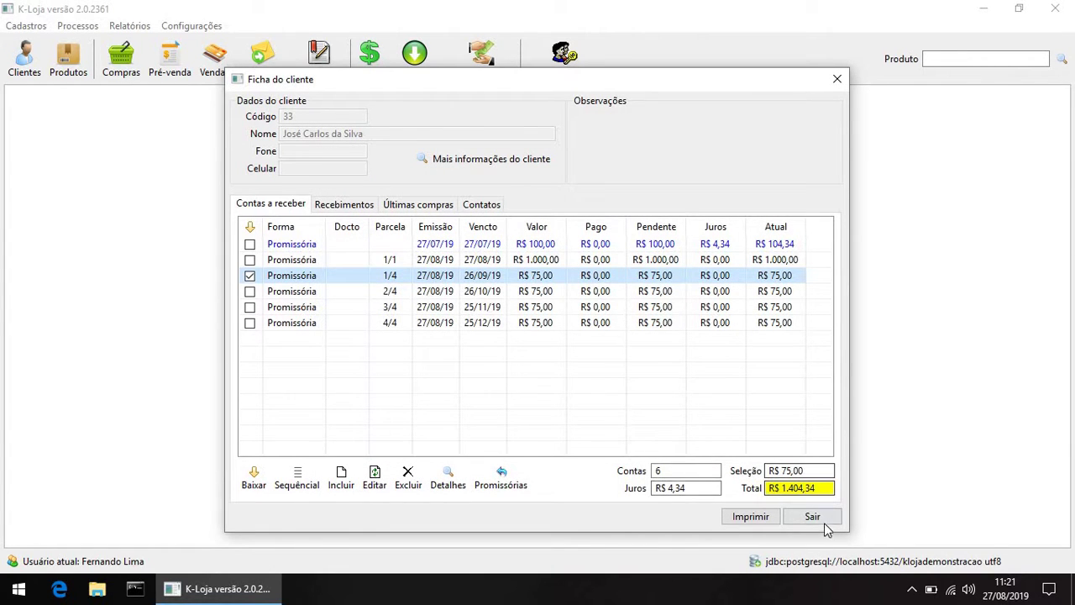
Step: Close the Ficha do cliente window to return to the empty main window
{"action": "key", "text": "Return"}
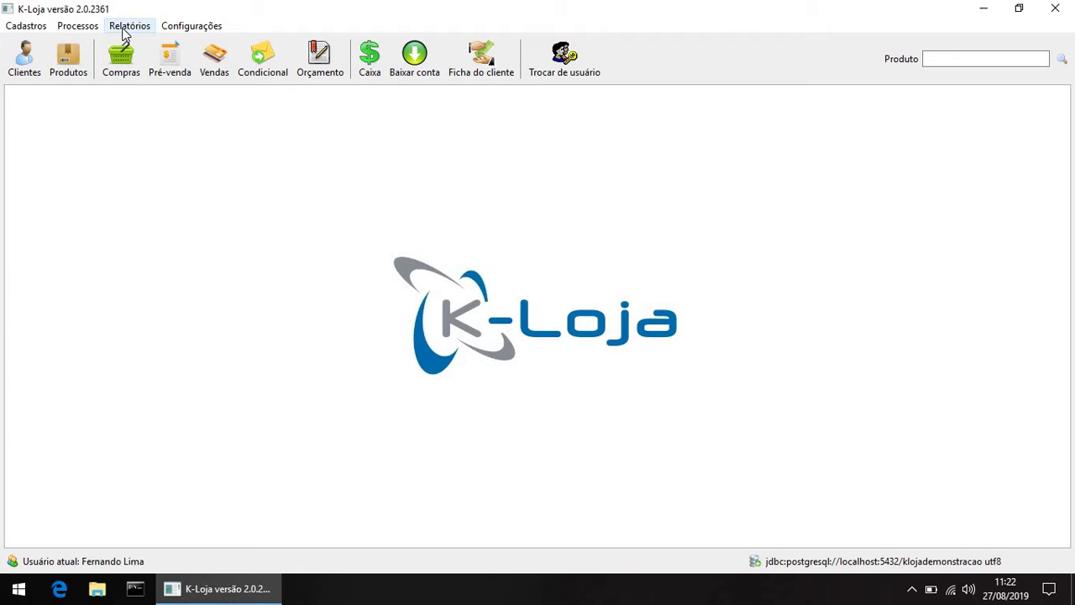
Step: Open the Contas a receber report and set its end date to 27/09/2019
{"action": "left_click", "coordinate": [123, 31]}
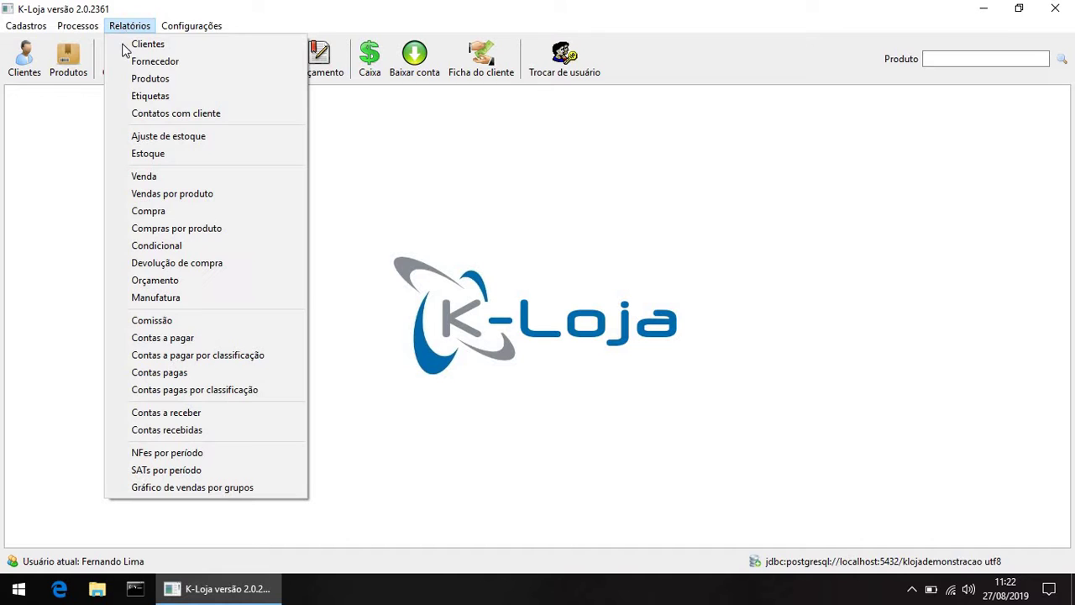
{"action": "left_click", "coordinate": [134, 31]}
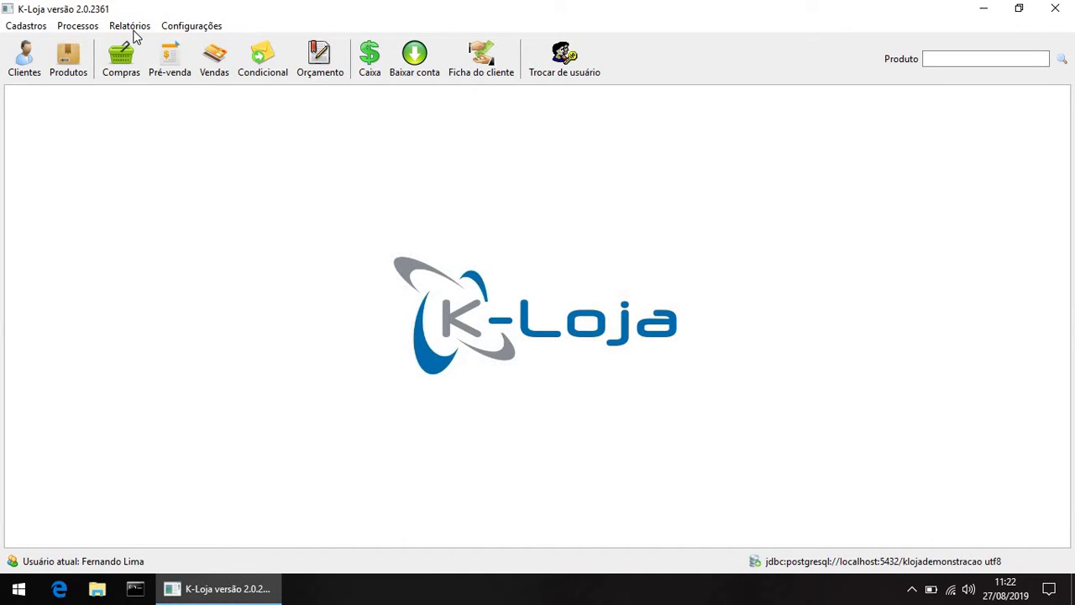
{"action": "left_click", "coordinate": [135, 30]}
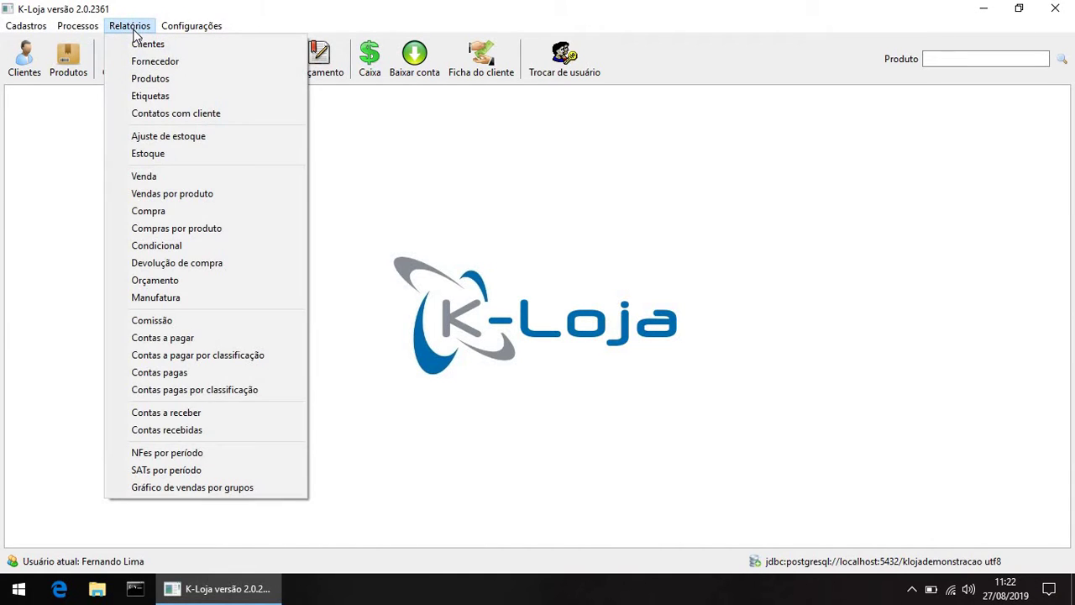
{"action": "left_click", "coordinate": [193, 412]}
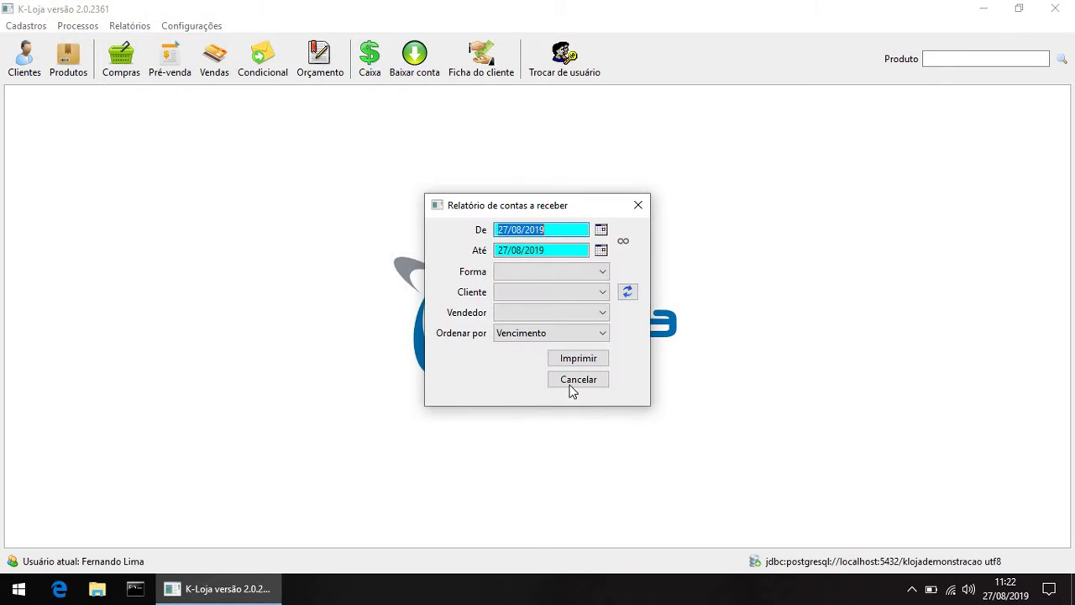
{"action": "left_click", "coordinate": [565, 229]}
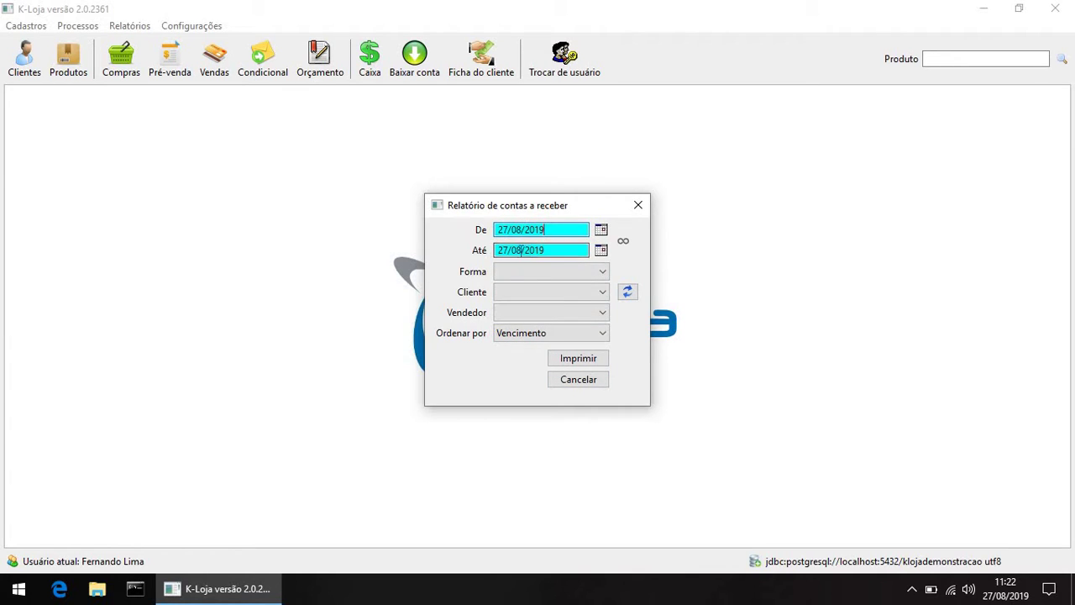
{"action": "left_click", "coordinate": [602, 251]}
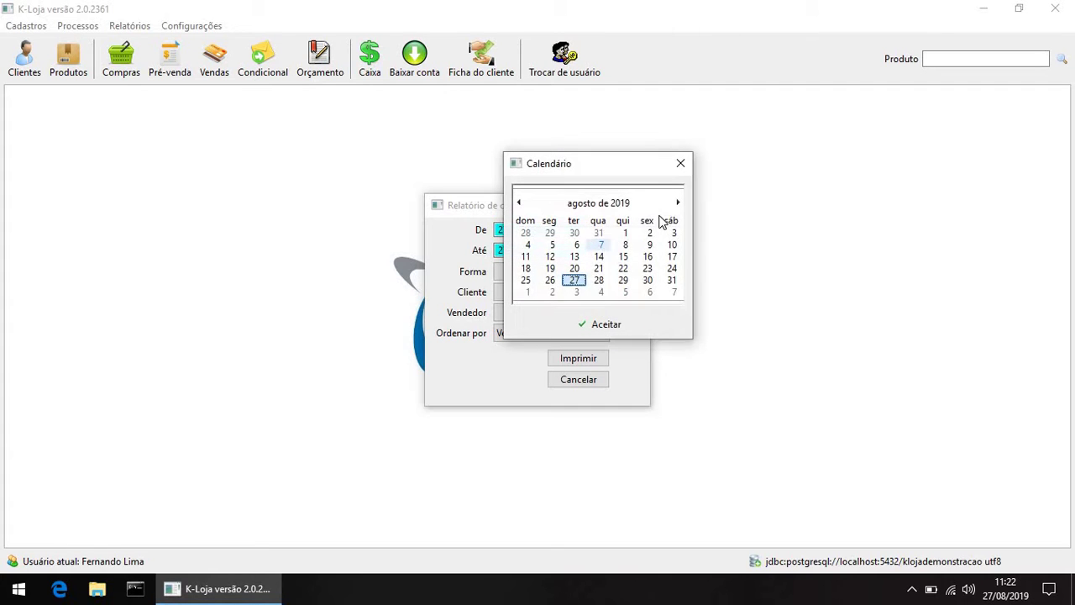
{"action": "left_click", "coordinate": [679, 202]}
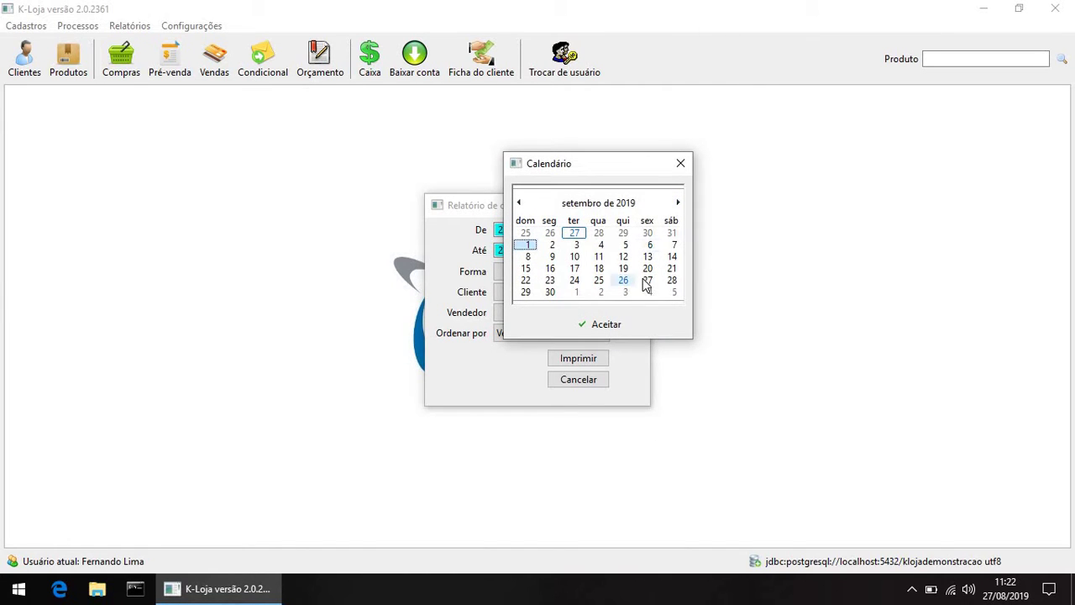
{"action": "left_click", "coordinate": [648, 281]}
{"action": "left_click", "coordinate": [597, 324]}
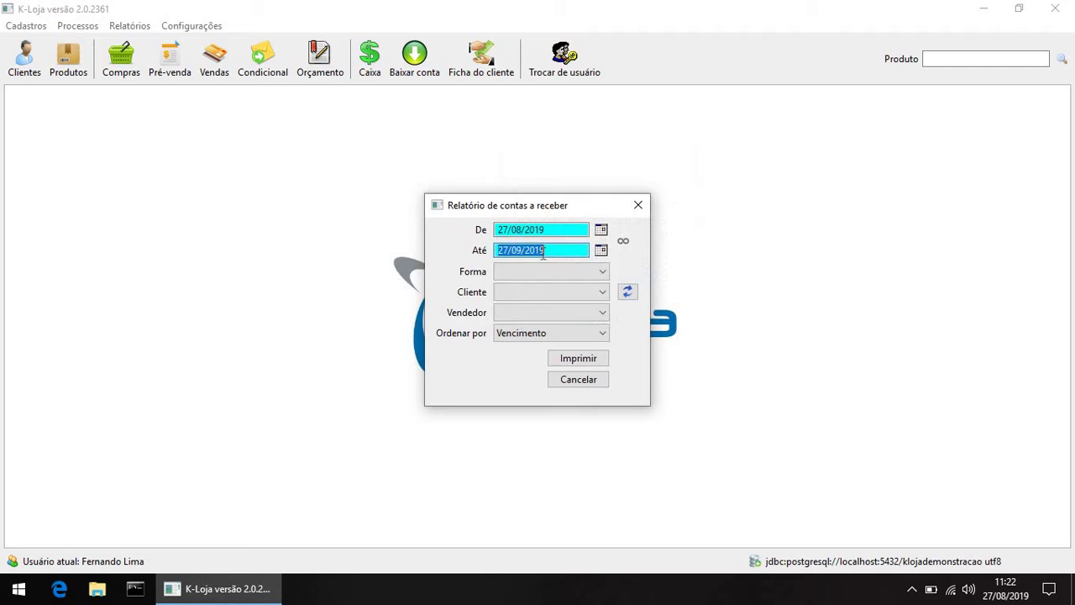
Step: Generate the 27/08–27/09/2019 receivables report, review its seven titles totalling R$ 1.510,46, and close it
{"action": "left_click", "coordinate": [587, 363]}
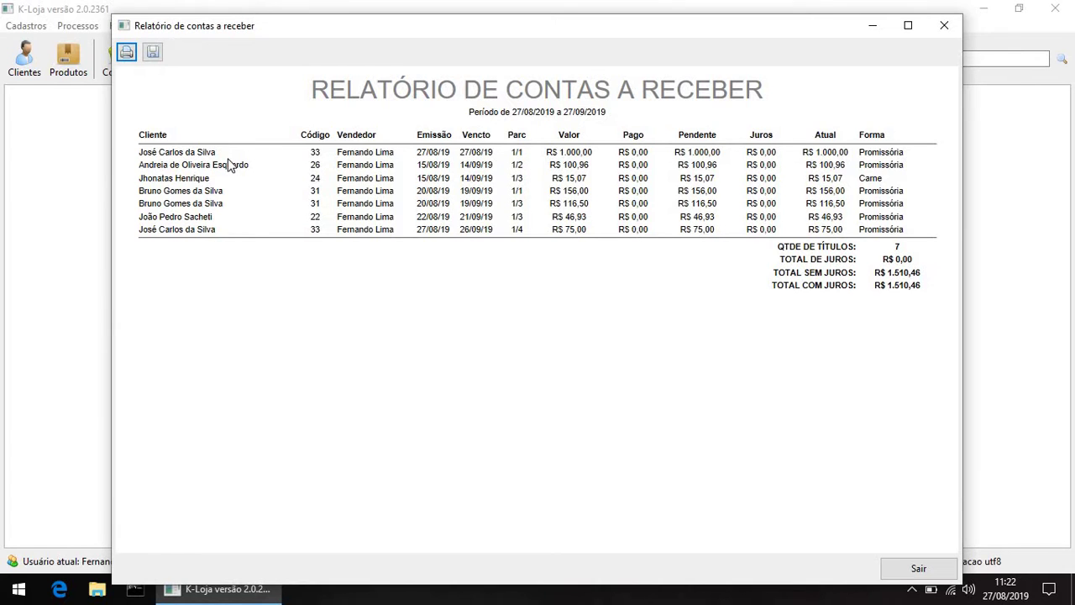
{"action": "left_click_drag", "start_coordinate": [303, 175], "coordinate": [562, 190]}
{"action": "left_click", "coordinate": [562, 190]}
{"action": "left_click", "coordinate": [943, 28]}
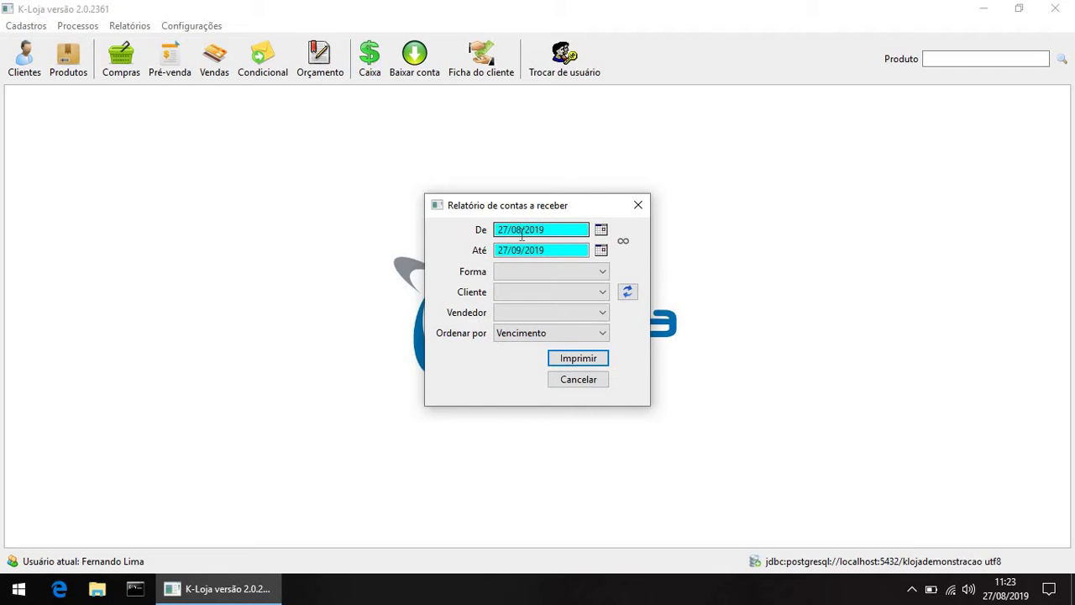
Step: Set the receivables report period from 01/01/2019 to 26/08/2019
{"action": "left_click", "coordinate": [601, 230]}
{"action": "left_click", "coordinate": [517, 186]}
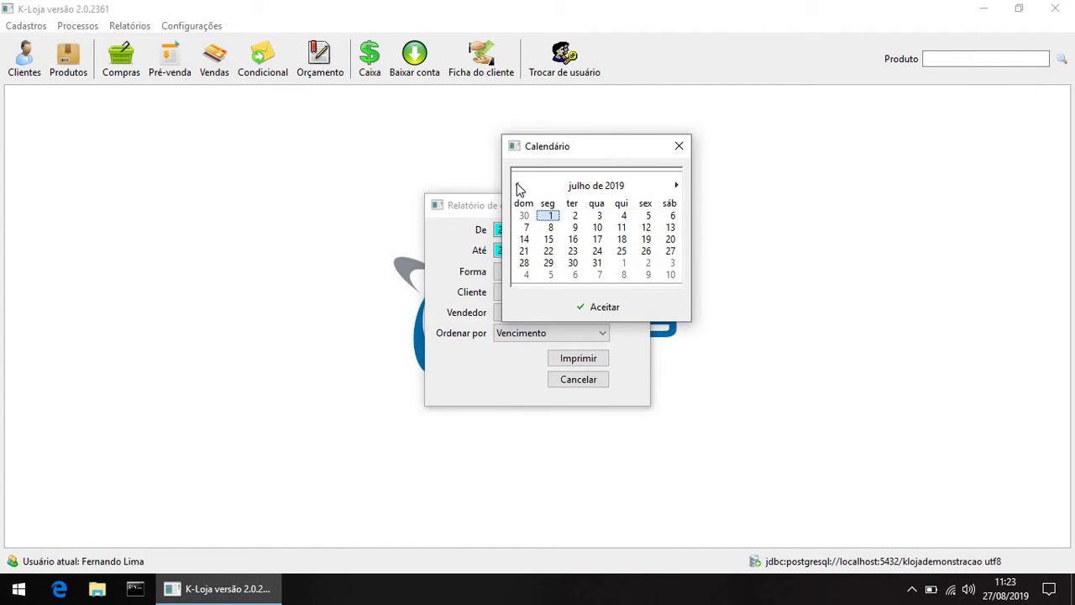
{"action": "left_click", "coordinate": [518, 186]}
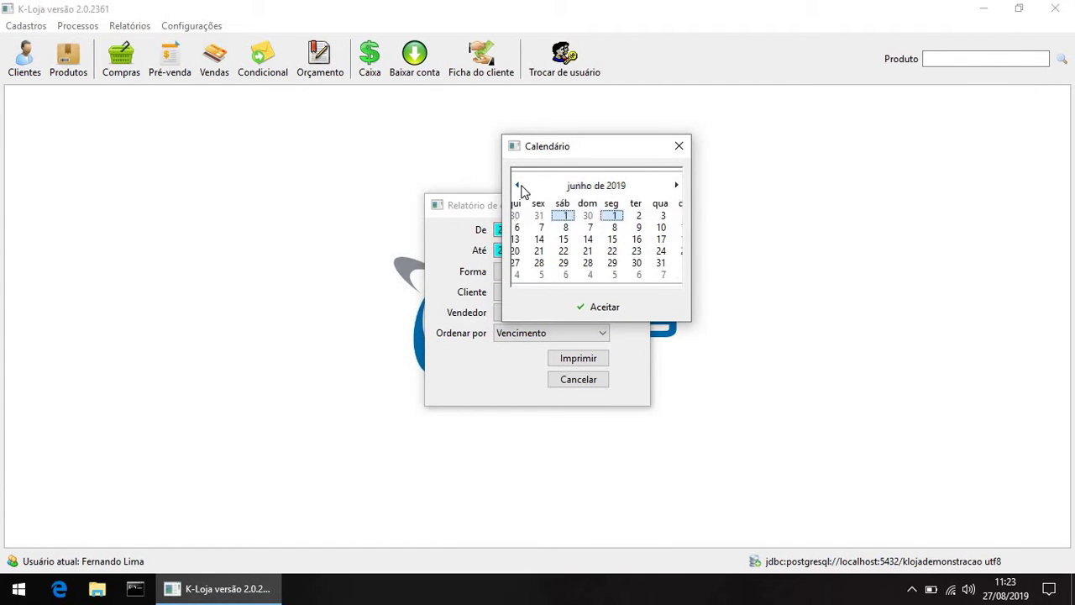
{"action": "left_click", "coordinate": [518, 186]}
{"action": "left_click", "coordinate": [518, 185]}
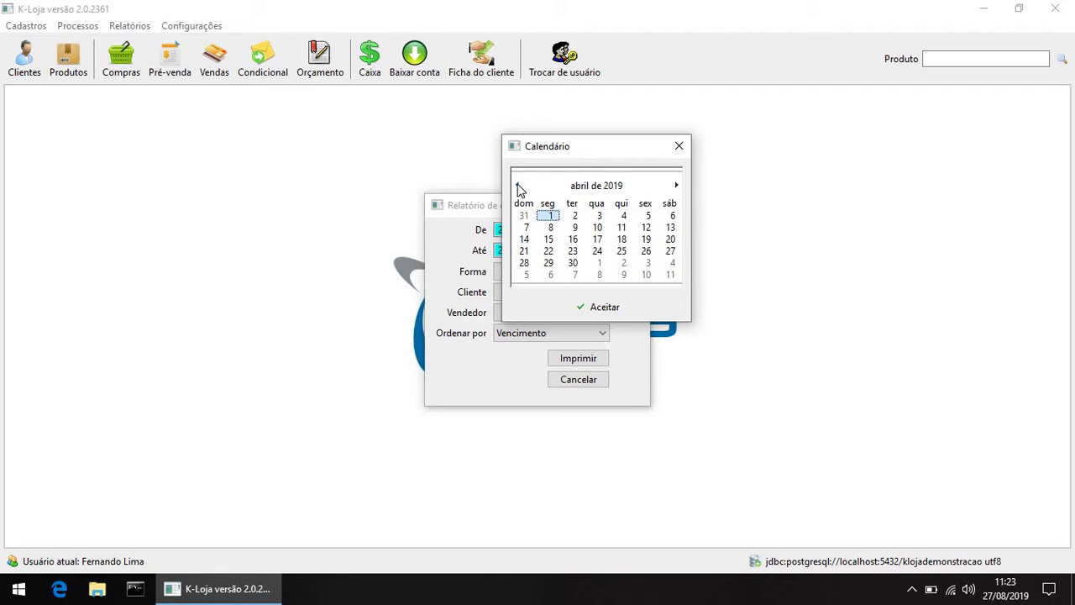
{"action": "left_click", "coordinate": [518, 186]}
{"action": "left_click", "coordinate": [518, 186]}
{"action": "left_click", "coordinate": [518, 186]}
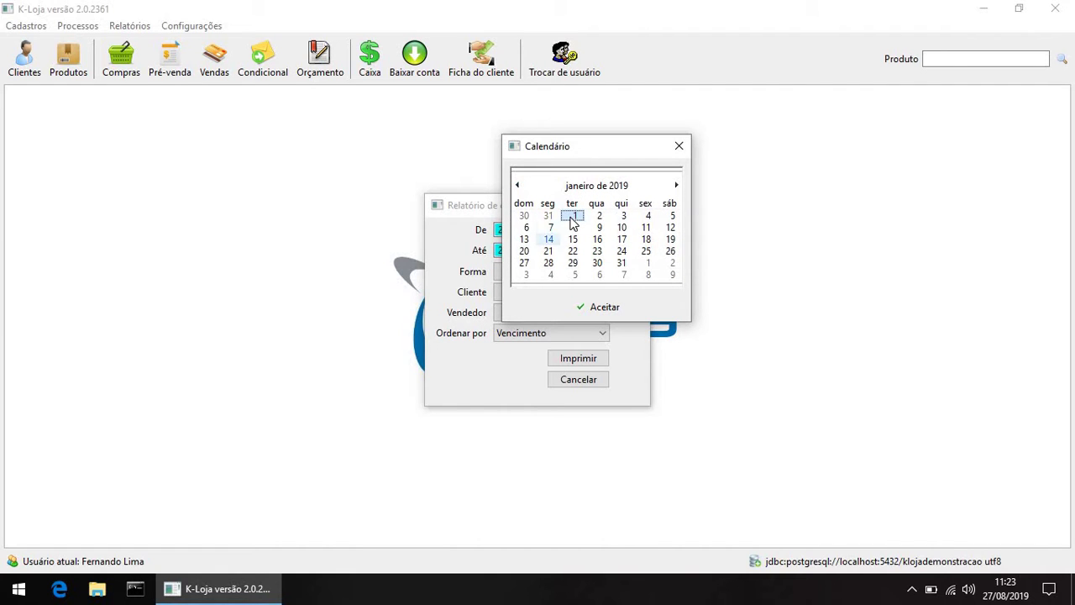
{"action": "left_click", "coordinate": [605, 307]}
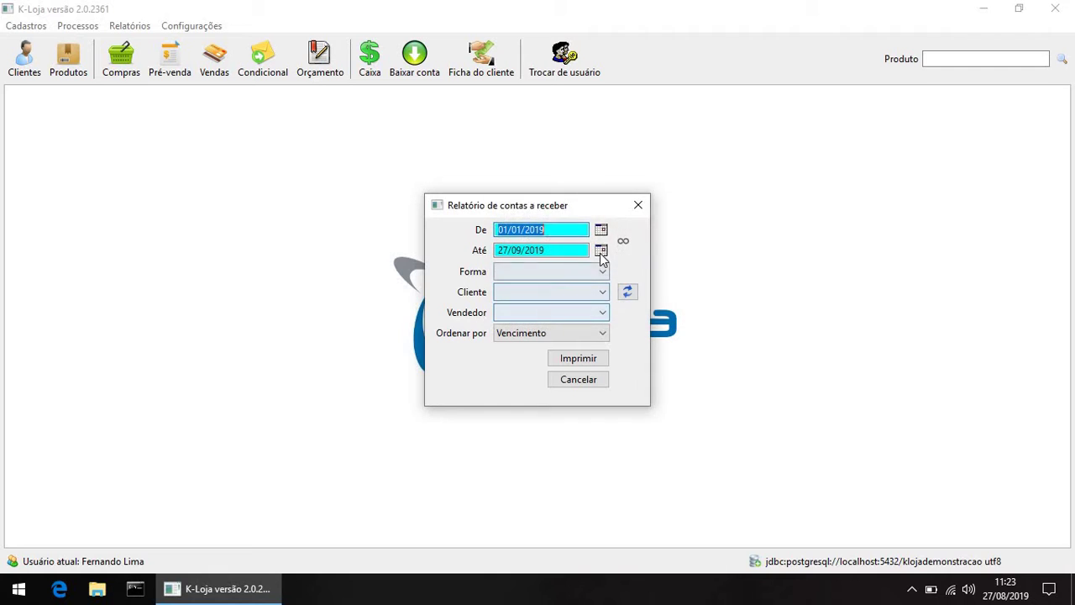
{"action": "left_click", "coordinate": [602, 250]}
{"action": "left_click", "coordinate": [520, 207]}
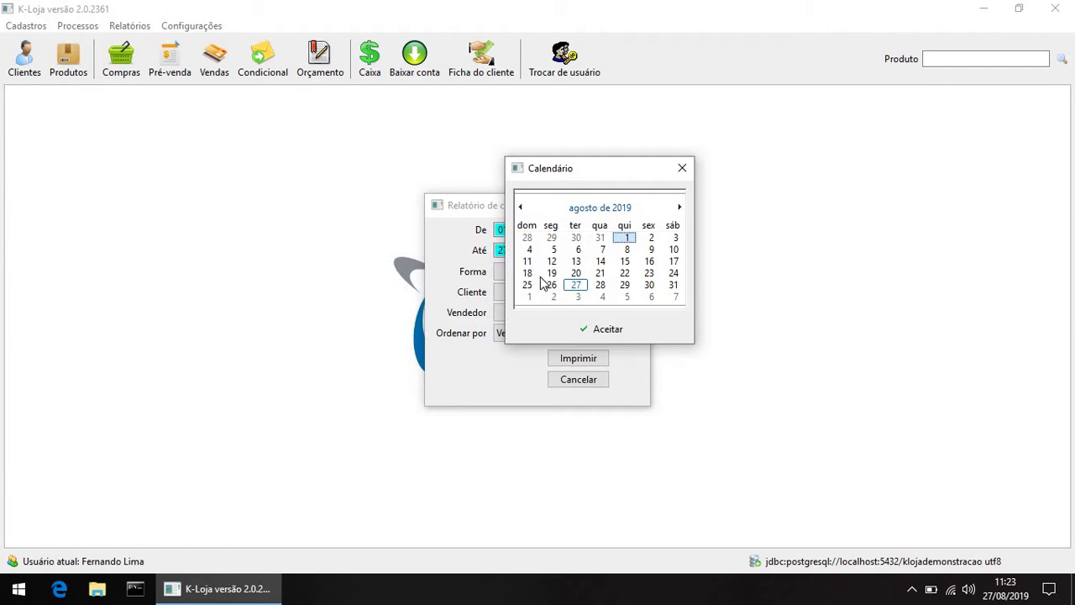
{"action": "left_click", "coordinate": [551, 285]}
{"action": "left_click", "coordinate": [600, 328]}
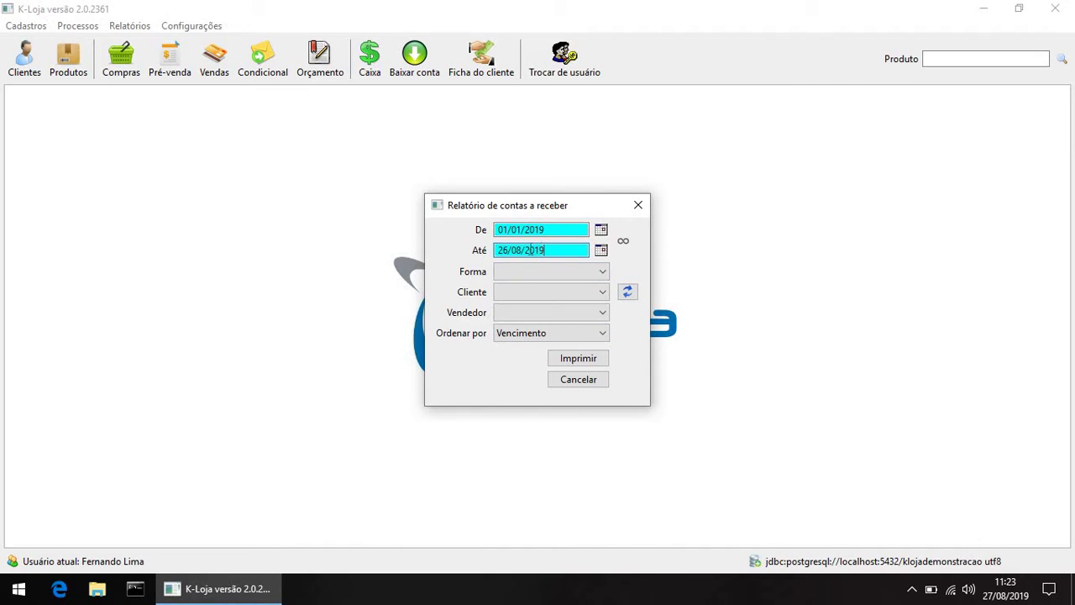
Step: Generate the report, review its two titles totalling R$ 179,34, then close it and its filters
{"action": "left_click", "coordinate": [562, 359]}
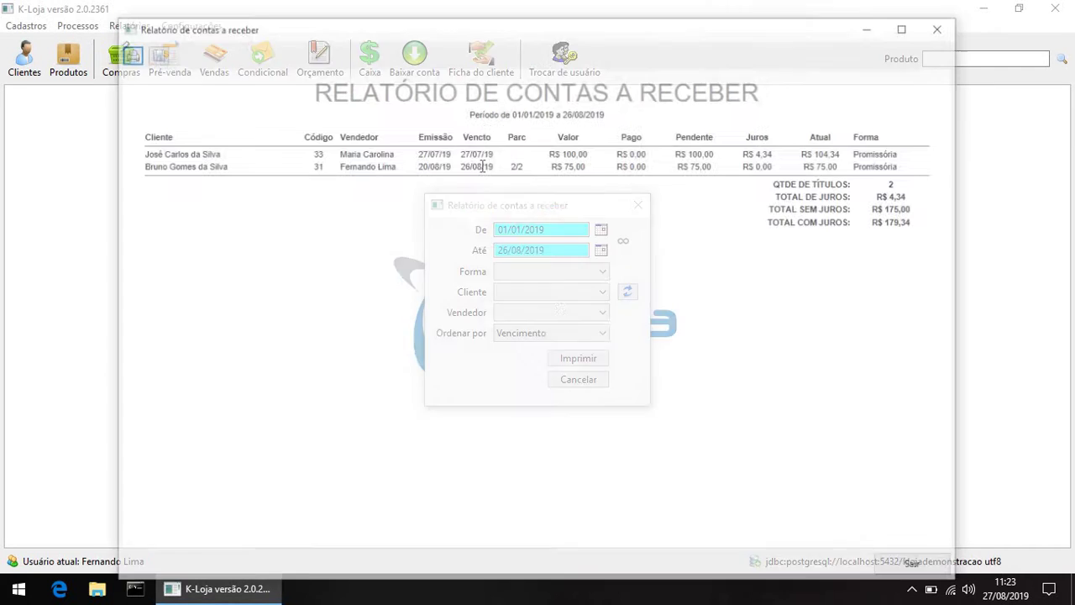
{"action": "left_click_drag", "start_coordinate": [136, 153], "coordinate": [905, 168]}
{"action": "left_click", "coordinate": [897, 166]}
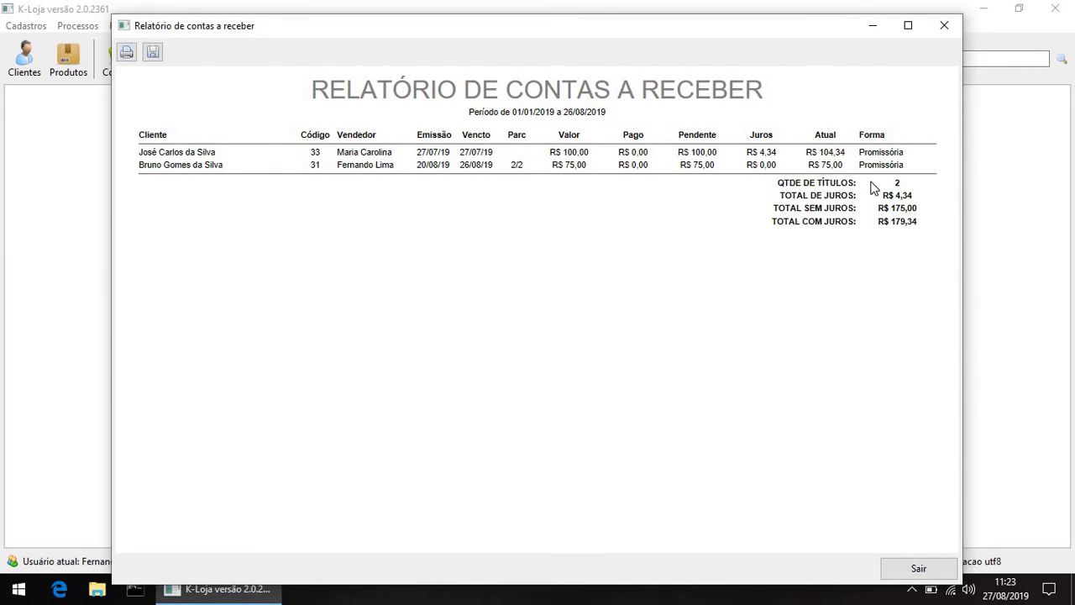
{"action": "left_click", "coordinate": [939, 33]}
{"action": "left_click", "coordinate": [644, 205]}
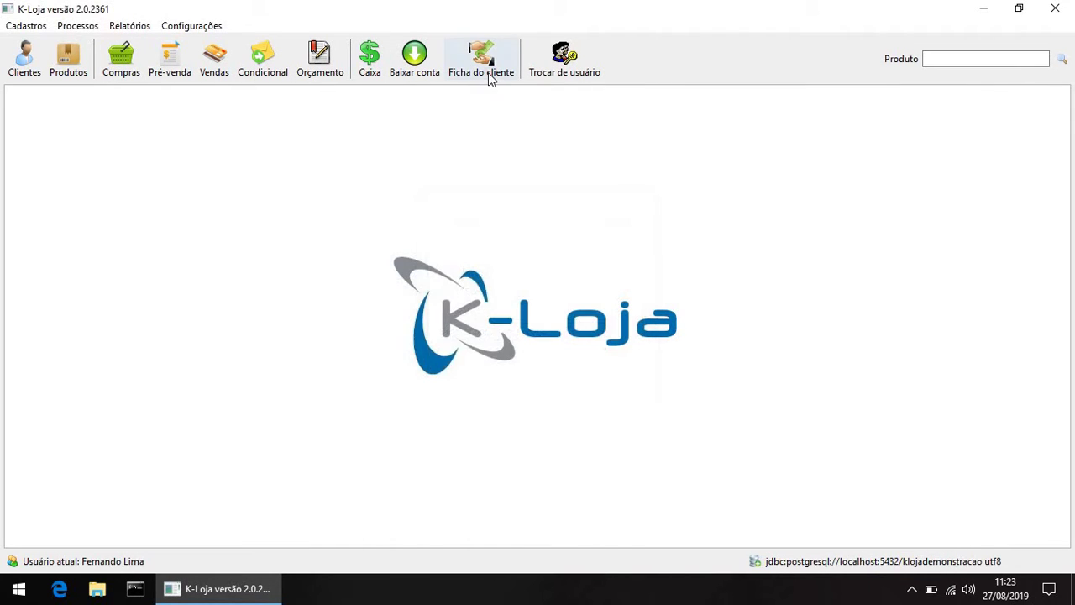
Step: Open the client's record by code and settle the overdue 27/07/19 note
{"action": "left_click", "coordinate": [492, 76]}
{"action": "type", "text": "3"}
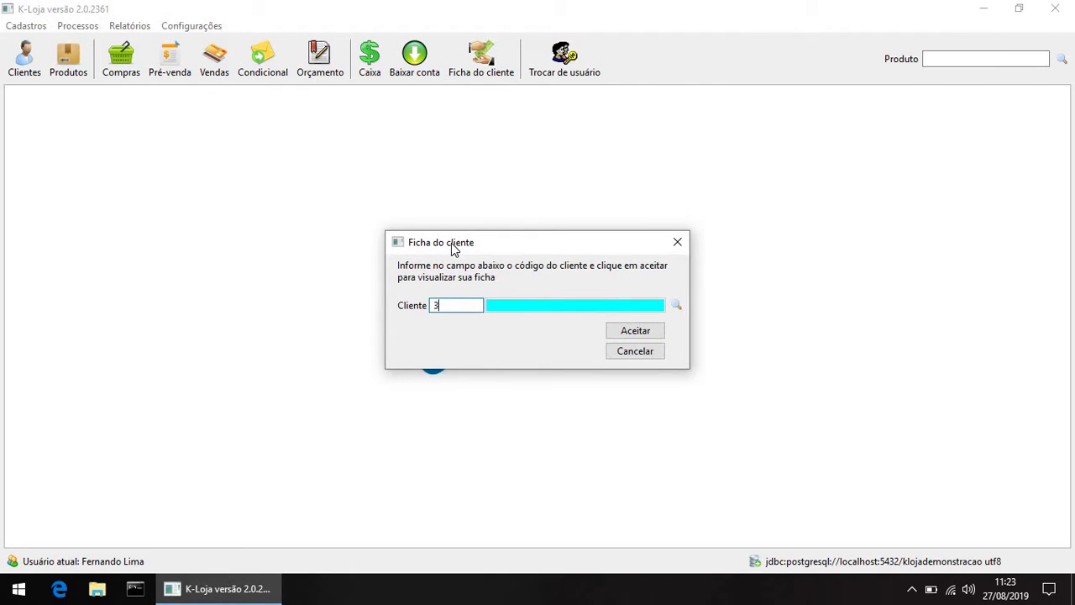
{"action": "type", "text": "3"}
{"action": "left_click", "coordinate": [629, 334]}
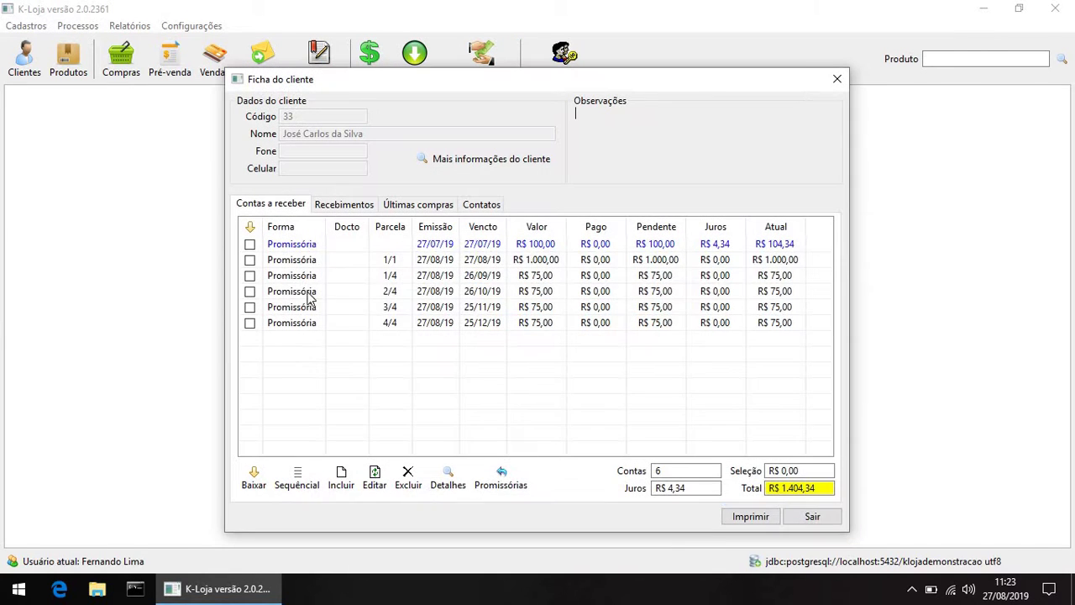
{"action": "left_click", "coordinate": [249, 244]}
{"action": "left_click", "coordinate": [254, 476]}
{"action": "left_click", "coordinate": [607, 384]}
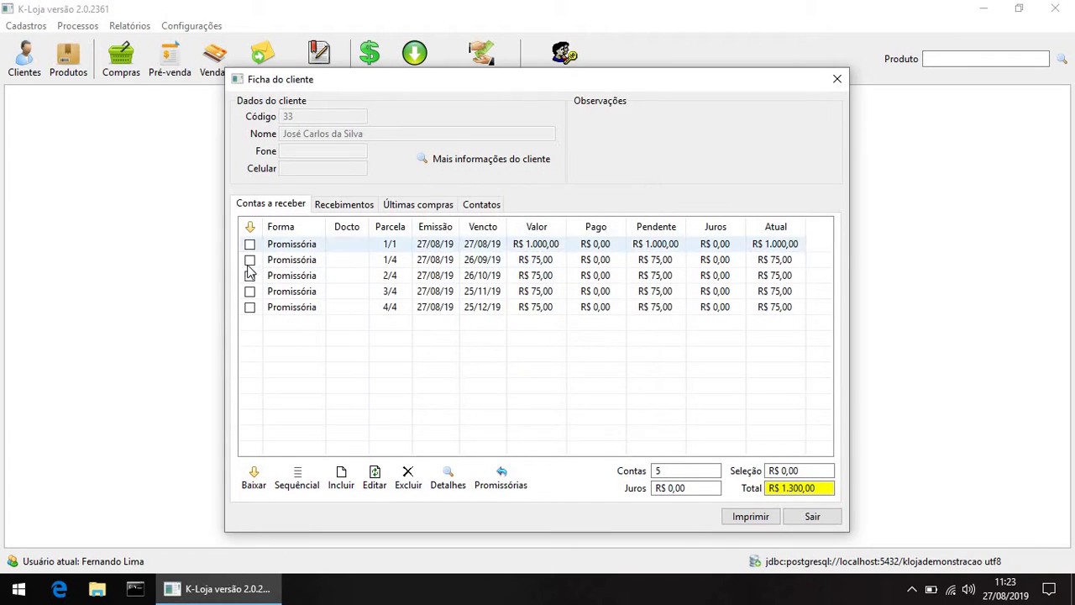
Step: Settle installments 1/1 and 1/4, leaving R$ 225,00 open, and close the client record
{"action": "left_click", "coordinate": [250, 243]}
{"action": "left_click", "coordinate": [254, 476]}
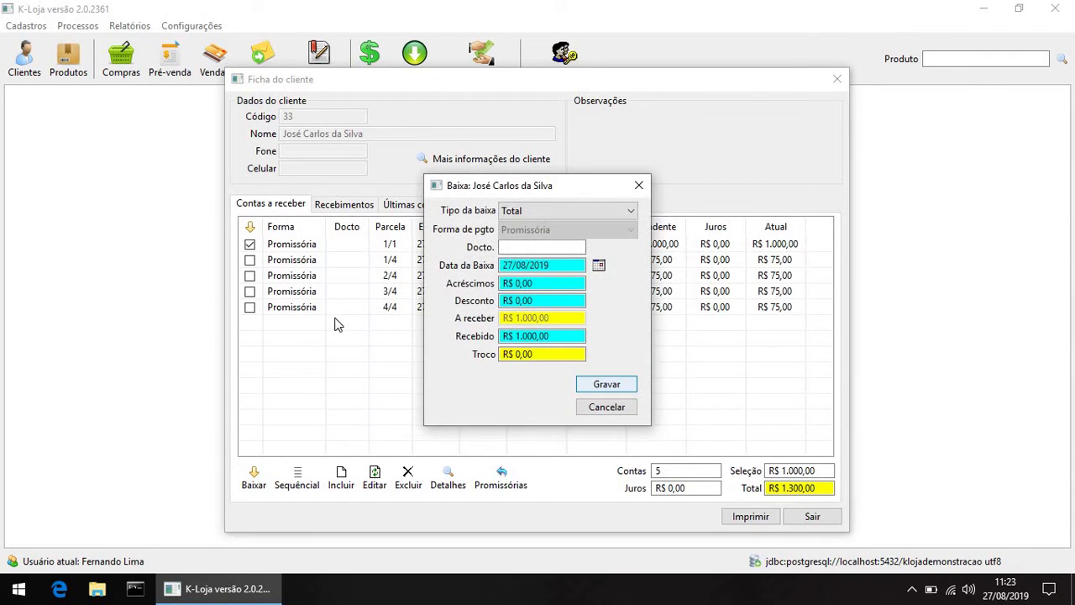
{"action": "key", "text": "Return"}
{"action": "left_click", "coordinate": [249, 243]}
{"action": "left_click", "coordinate": [253, 475]}
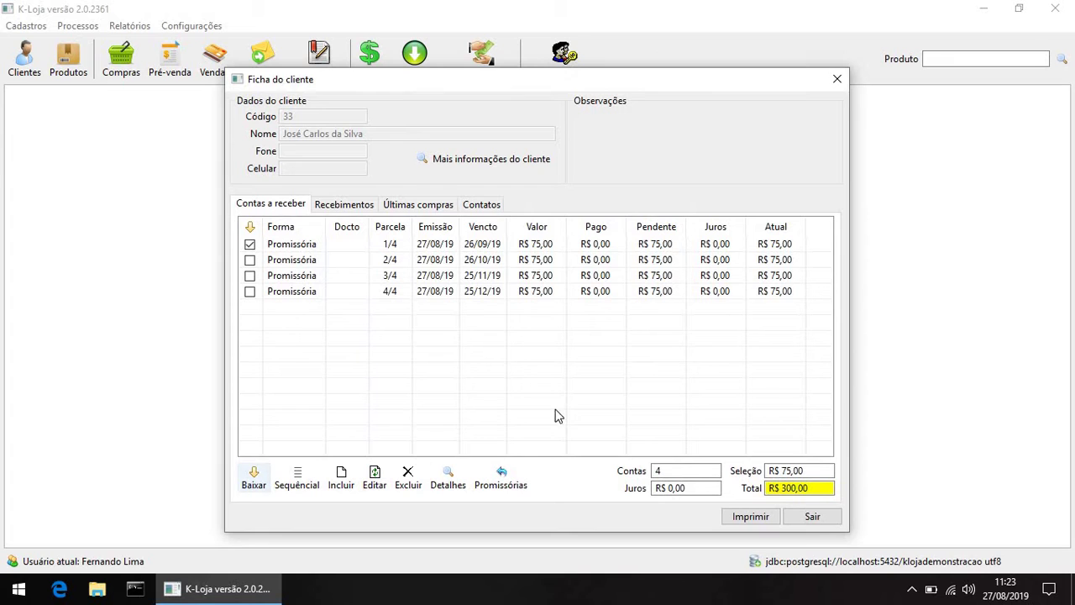
{"action": "left_click", "coordinate": [612, 385]}
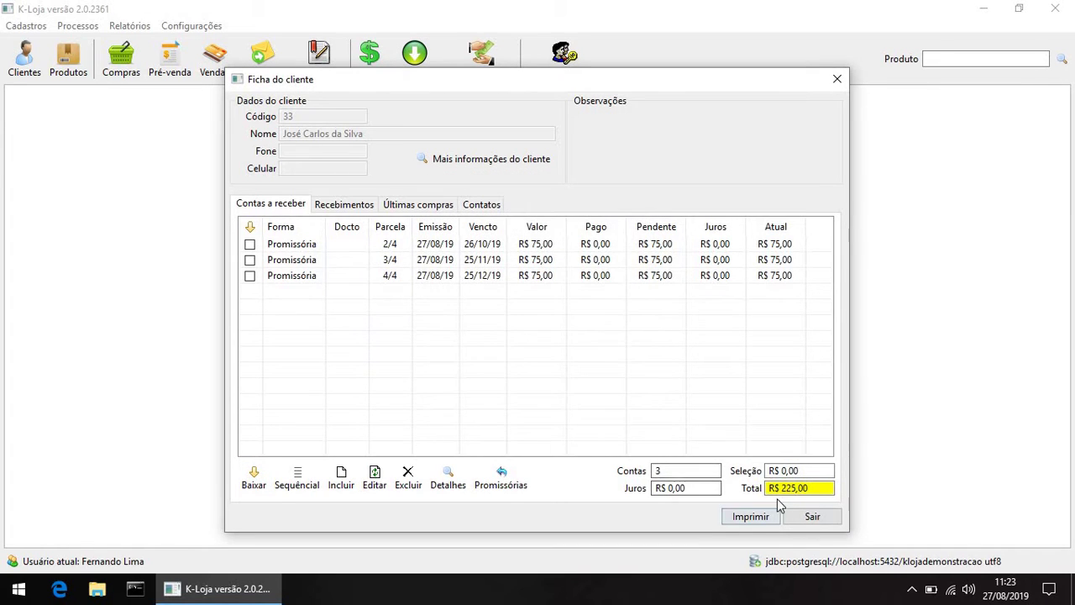
{"action": "left_click", "coordinate": [808, 516]}
{"action": "left_click", "coordinate": [129, 26]}
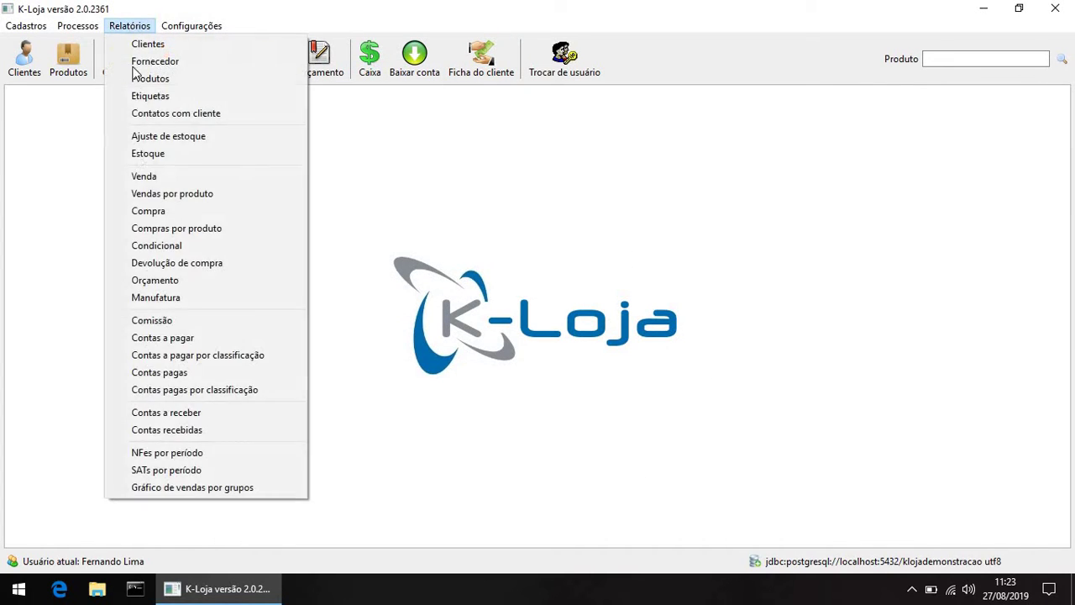
Step: Set the Contas recebidas report period to 01/08/2019–27/08/2019 and generate it
{"action": "left_click", "coordinate": [191, 433]}
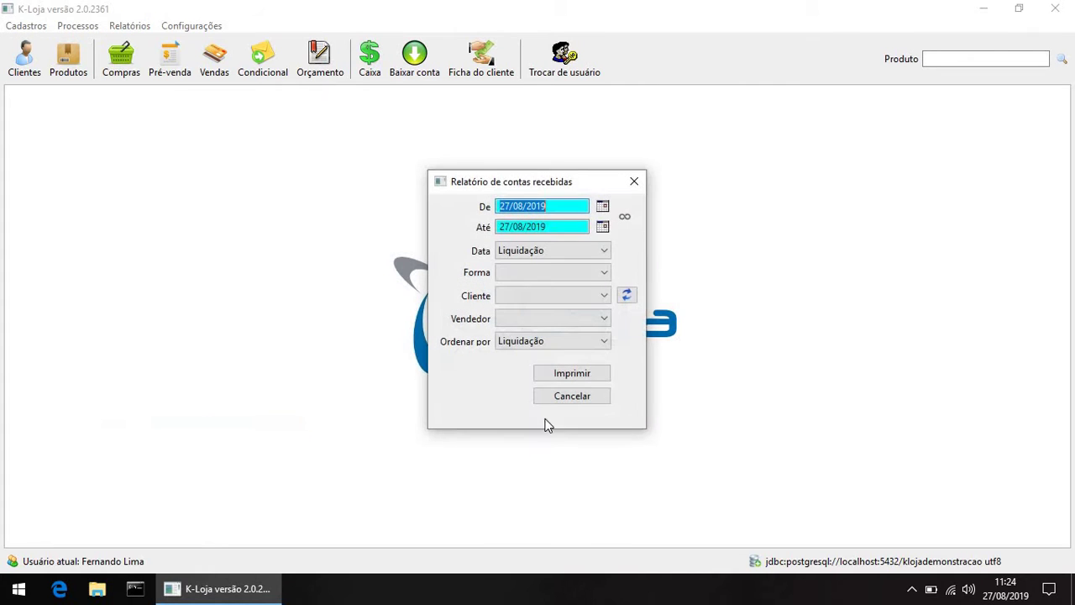
{"action": "left_click", "coordinate": [603, 207]}
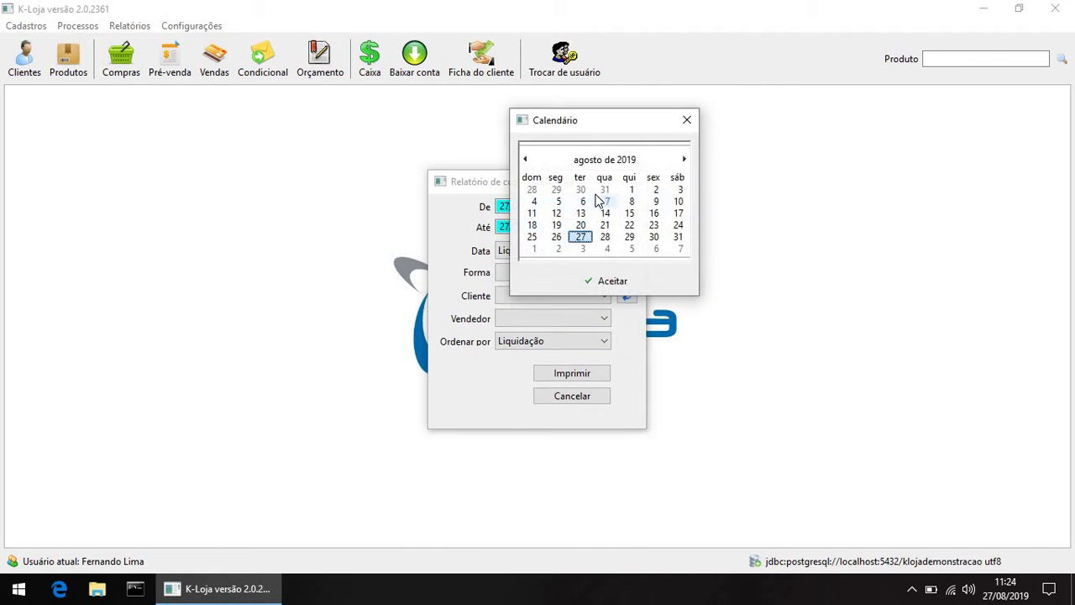
{"action": "left_click", "coordinate": [630, 189]}
{"action": "left_click", "coordinate": [621, 283]}
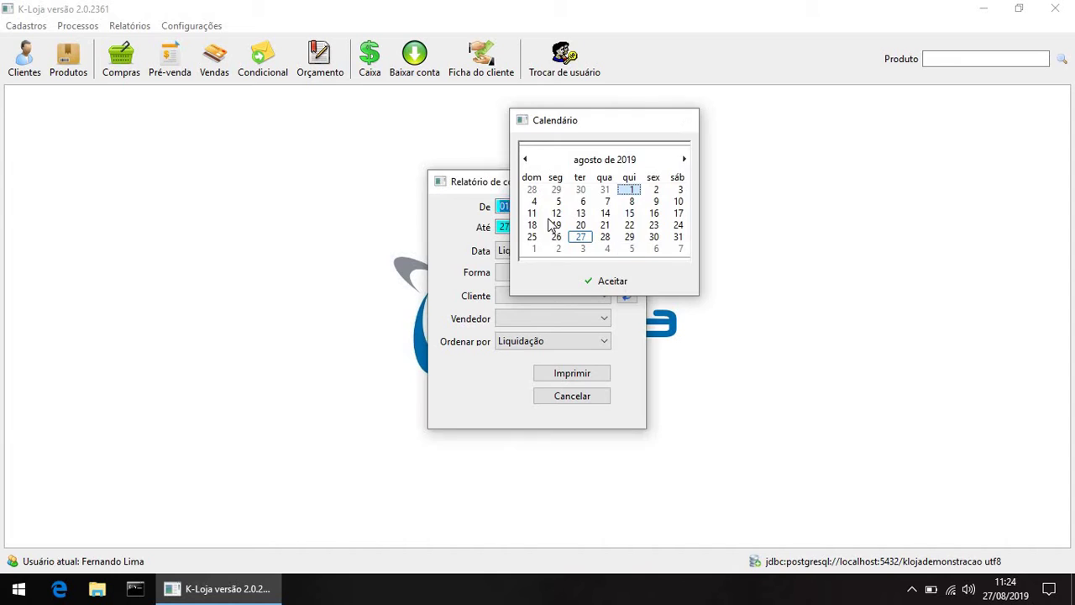
{"action": "left_click", "coordinate": [546, 227]}
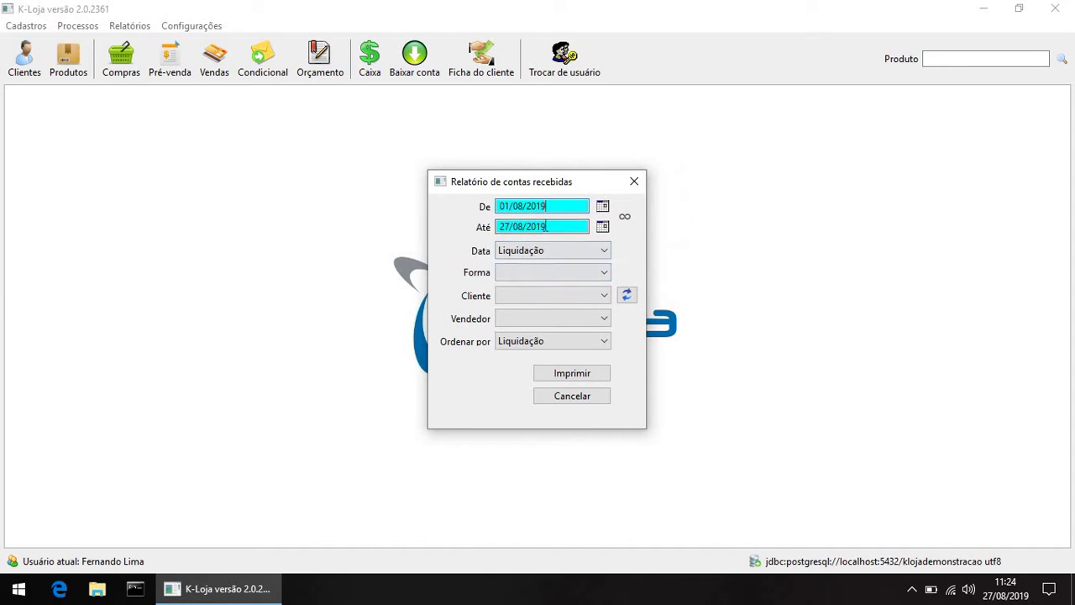
{"action": "left_click", "coordinate": [557, 373]}
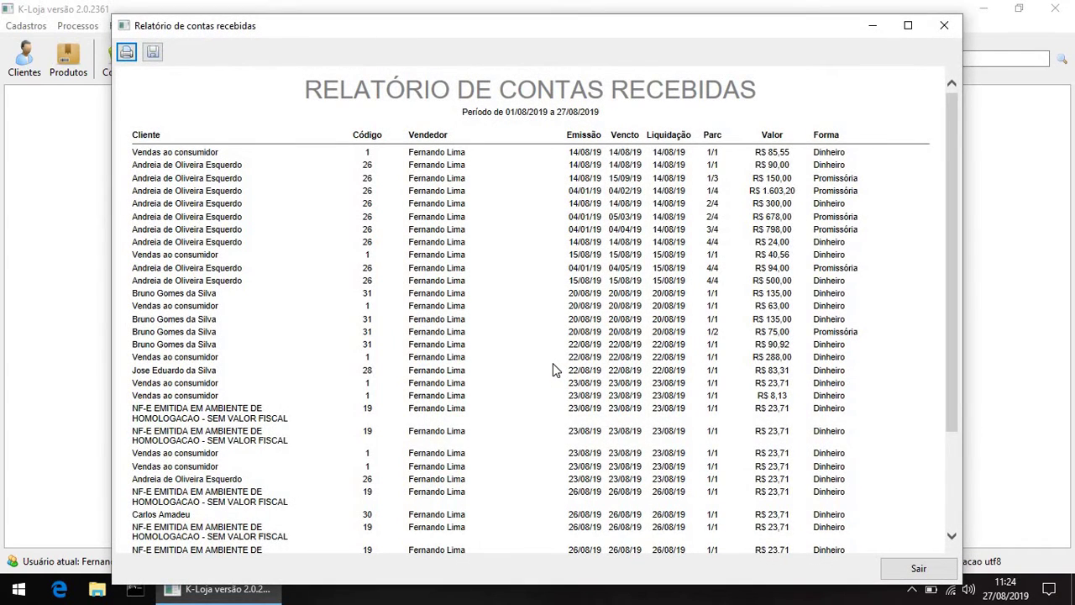
Step: Check the report's R$ 6.705,53 total for 34 titles, then close the preview and filters
{"action": "scroll", "coordinate": [553, 363], "scroll_direction": "down", "scroll_amount": 3}
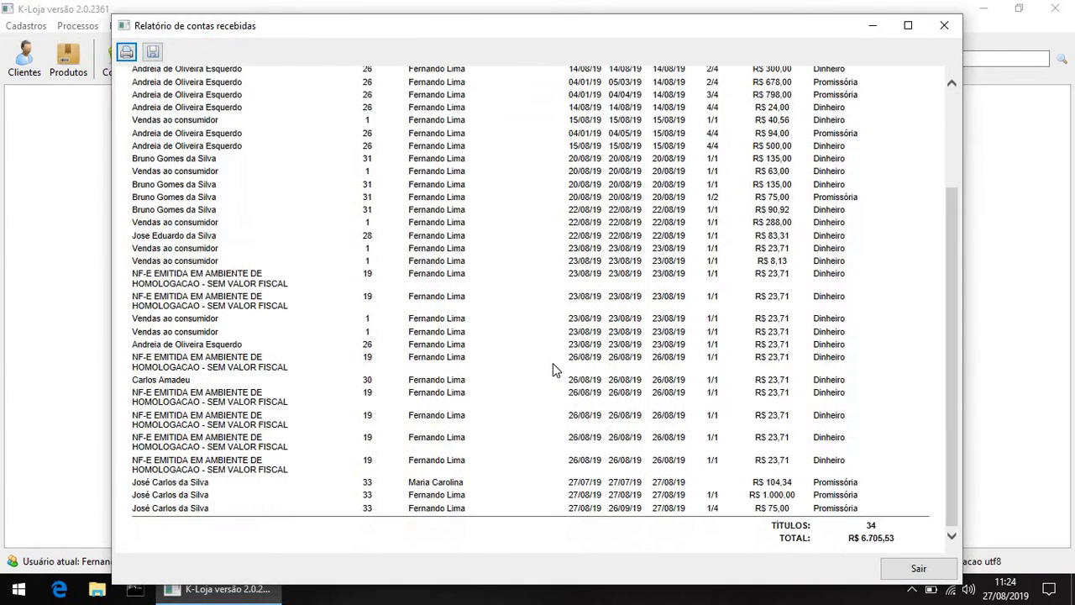
{"action": "double_click", "coordinate": [891, 539]}
{"action": "scroll", "coordinate": [884, 484], "scroll_direction": "up", "scroll_amount": 10}
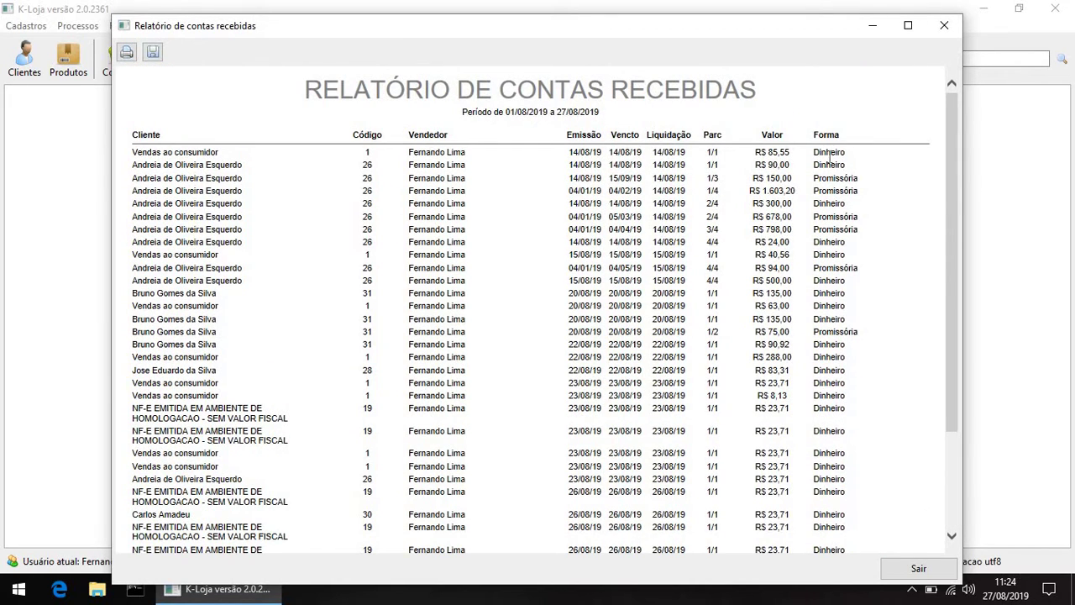
{"action": "left_click", "coordinate": [944, 26]}
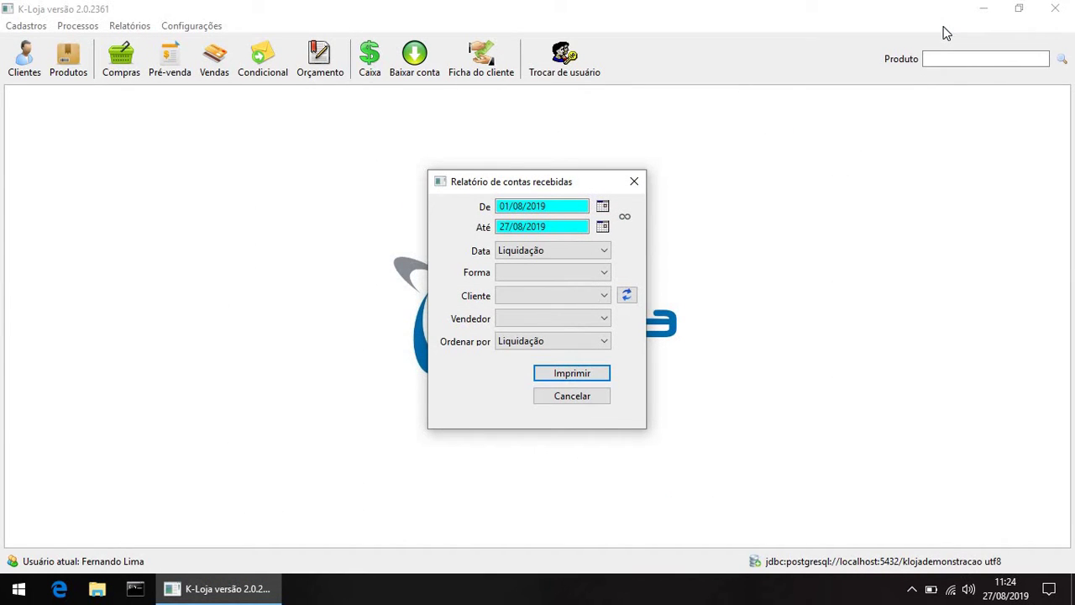
{"action": "left_click", "coordinate": [642, 179]}
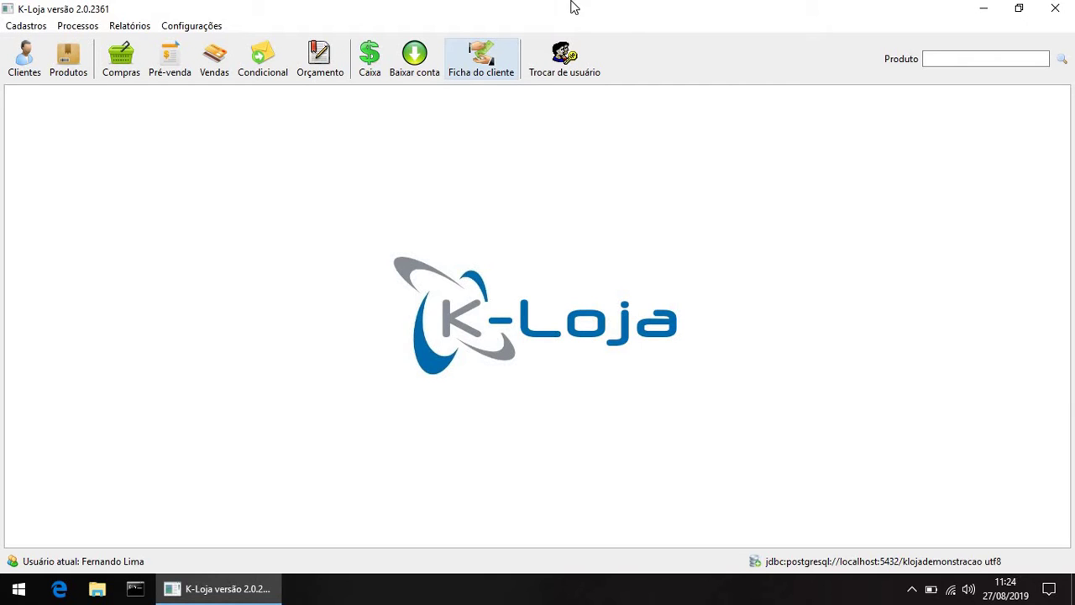
{"action": "left_click", "coordinate": [486, 74]}
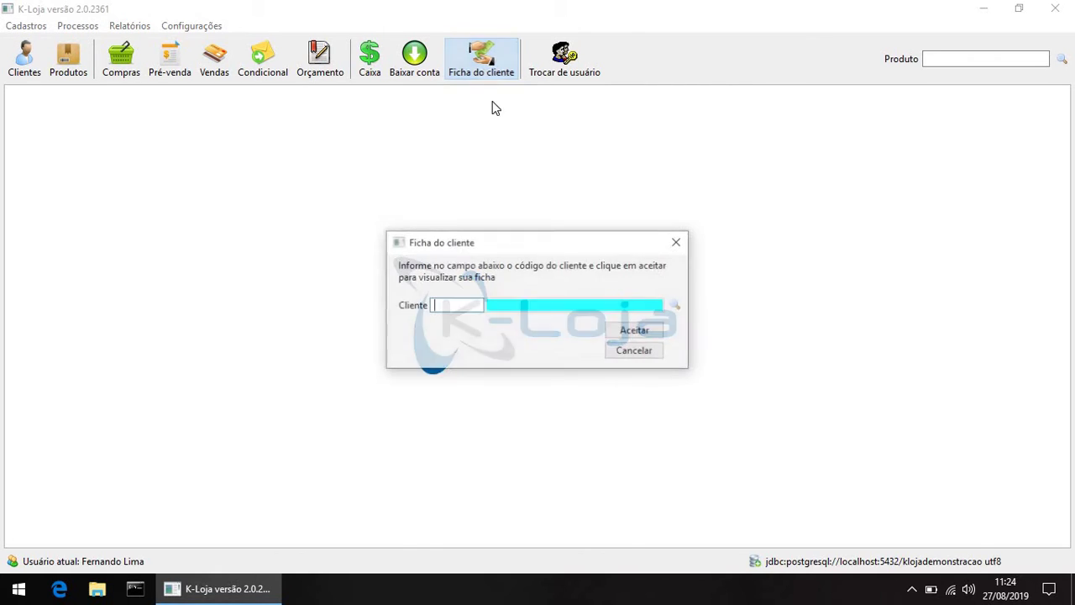
{"action": "type", "text": "33"}
{"action": "left_click", "coordinate": [620, 331]}
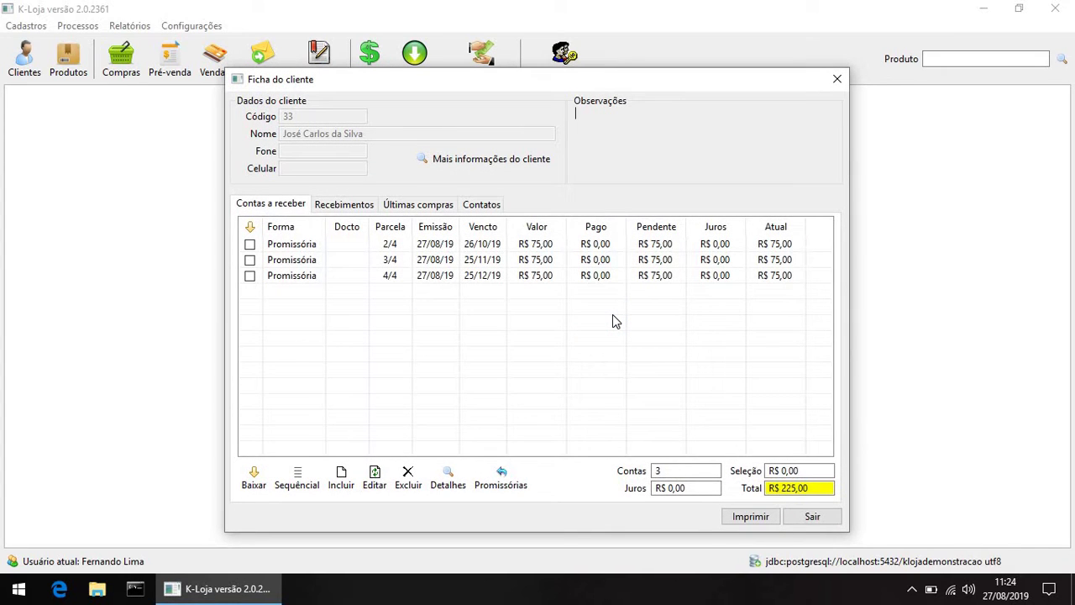
{"action": "left_click", "coordinate": [818, 519]}
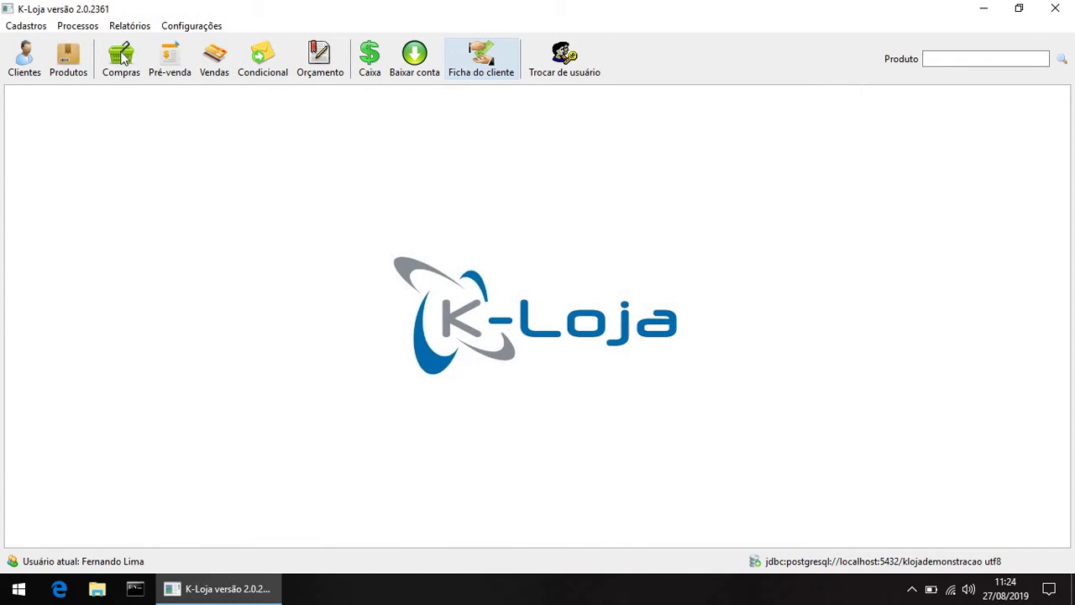
{"action": "left_click", "coordinate": [75, 26]}
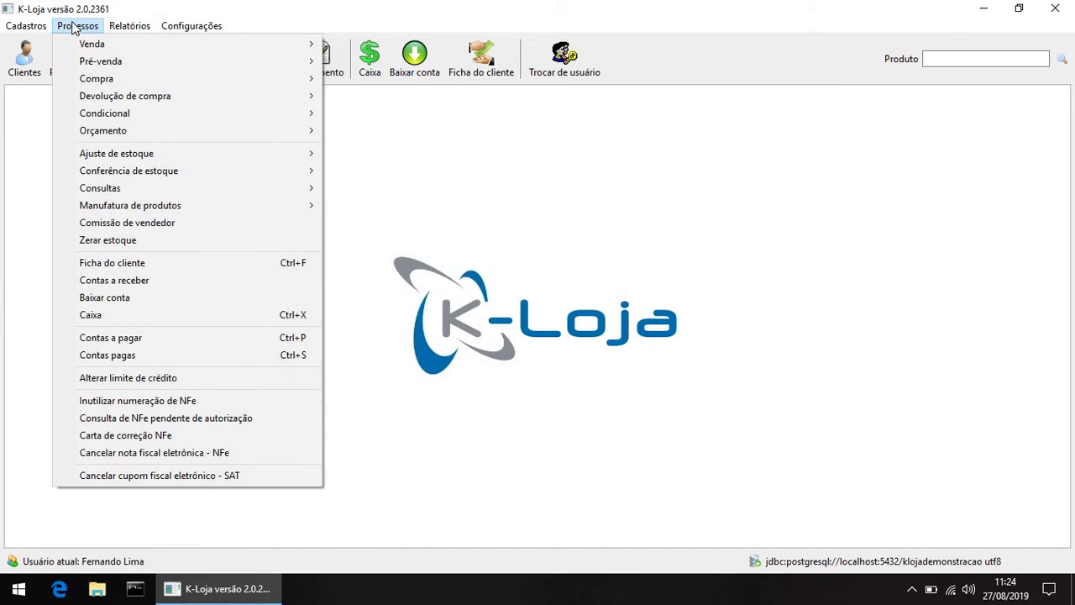
Step: Search the receivables due up to 27/09/2019
{"action": "left_click", "coordinate": [127, 285]}
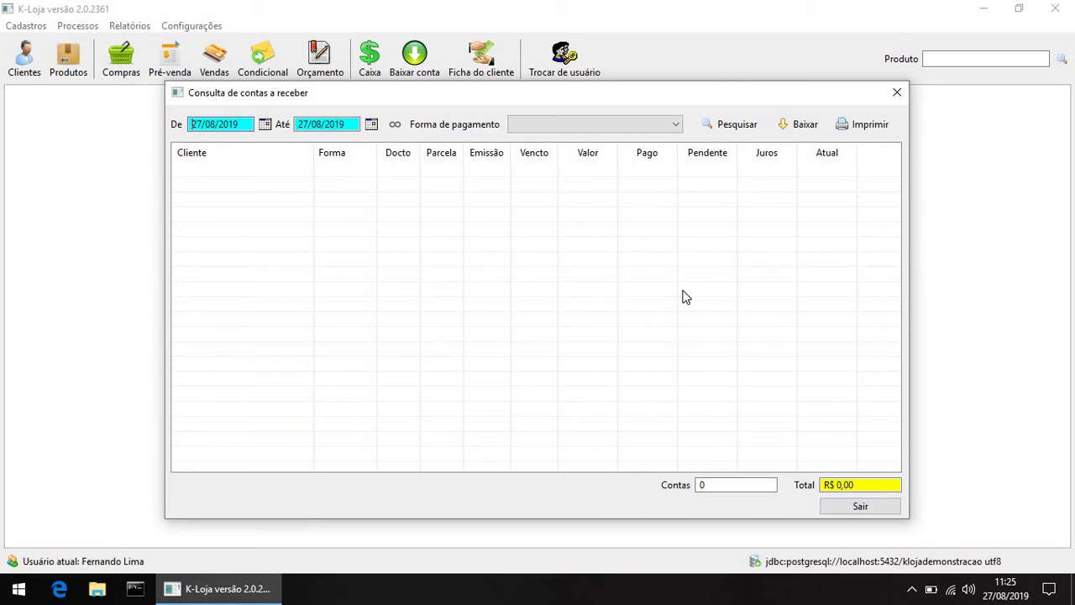
{"action": "left_click", "coordinate": [372, 124]}
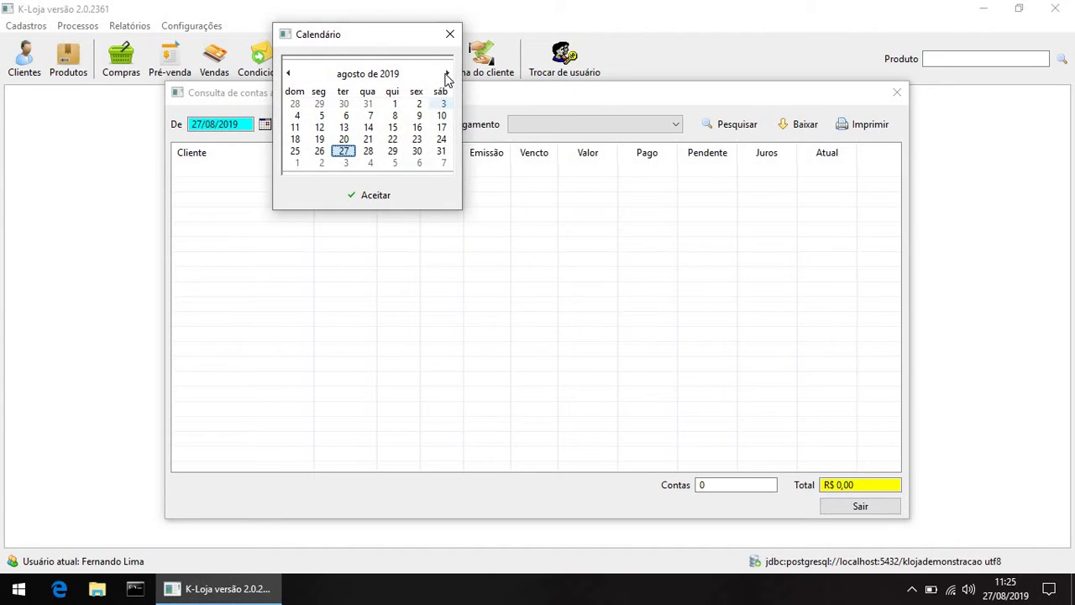
{"action": "left_click", "coordinate": [447, 74]}
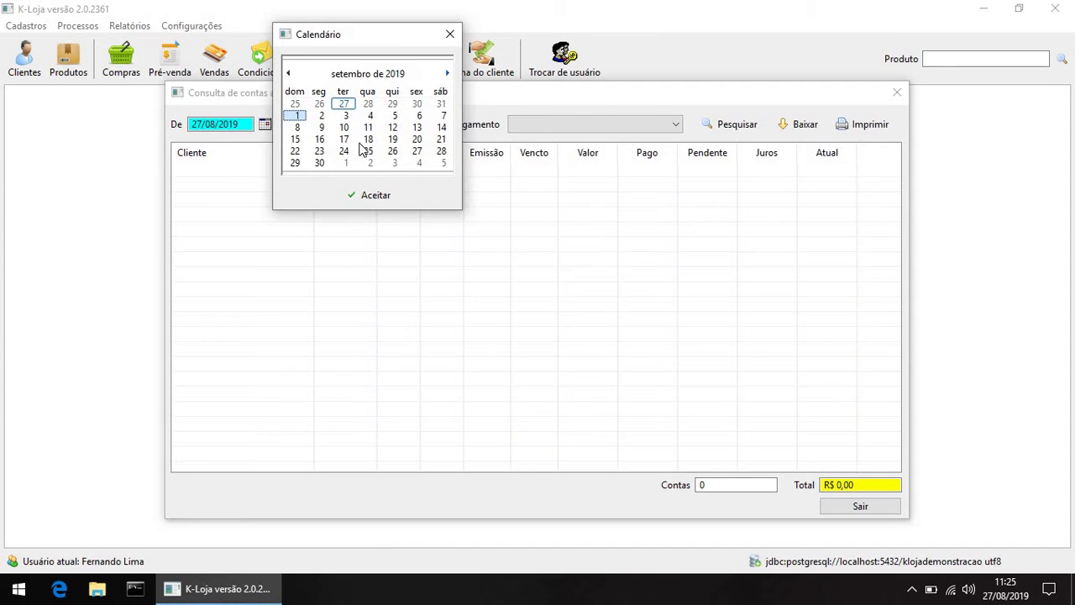
{"action": "left_click", "coordinate": [378, 197]}
{"action": "left_click", "coordinate": [707, 125]}
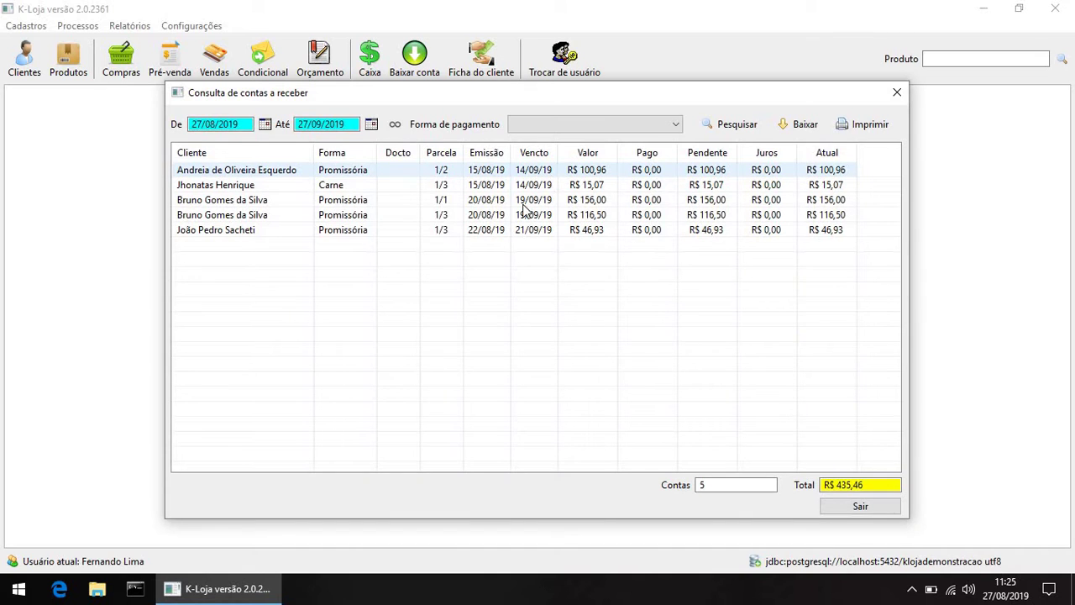
Step: Settle the R$ 15,07 and R$ 46,93 installments in full, then close the consultation
{"action": "double_click", "coordinate": [241, 188]}
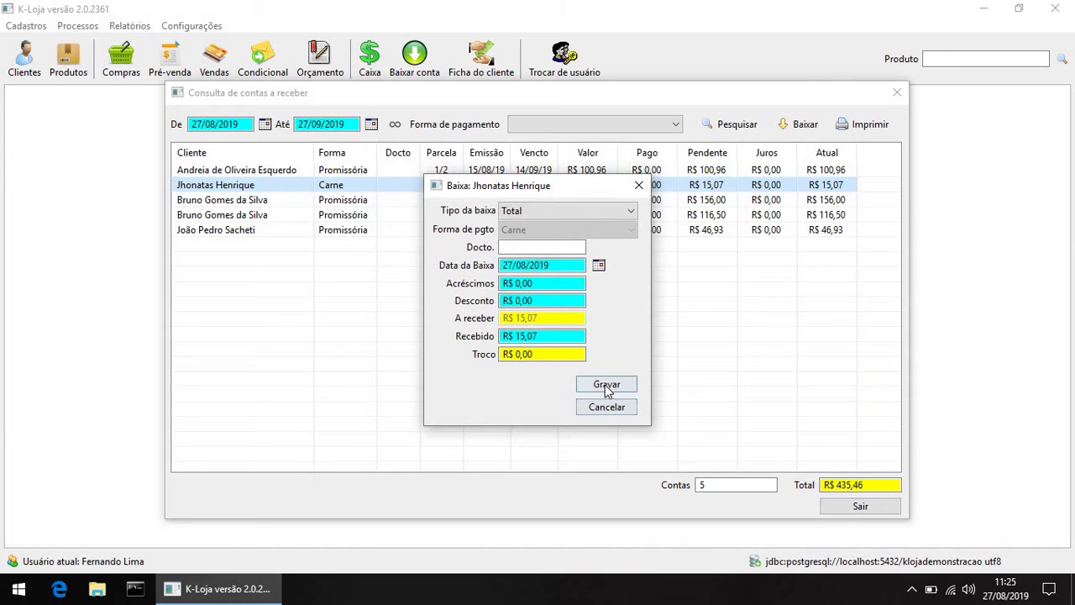
{"action": "left_click", "coordinate": [607, 385]}
{"action": "left_click", "coordinate": [327, 216]}
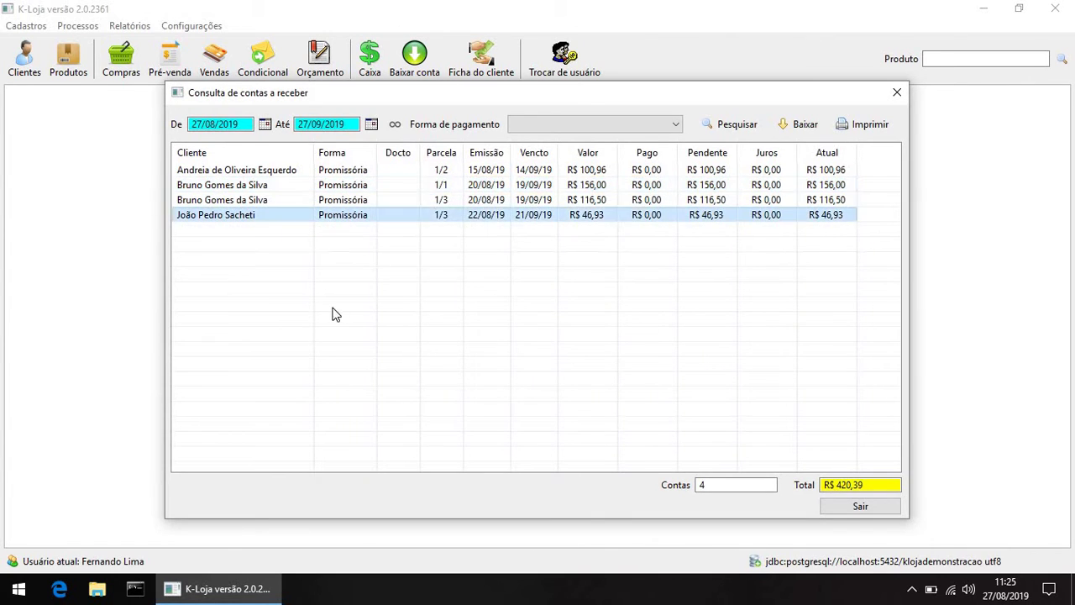
{"action": "left_click", "coordinate": [606, 385]}
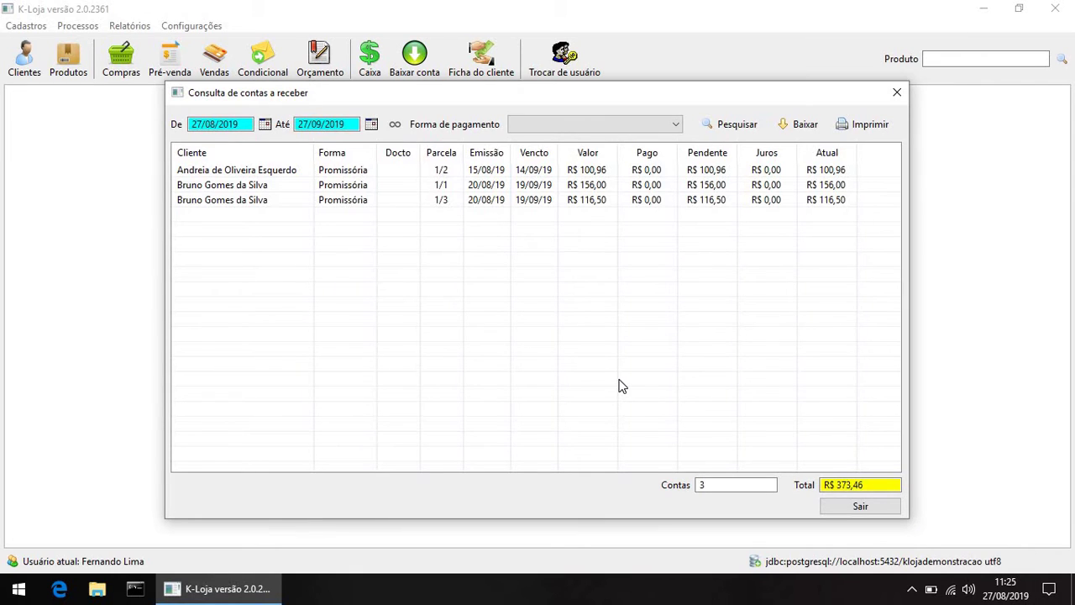
{"action": "left_click", "coordinate": [893, 102]}
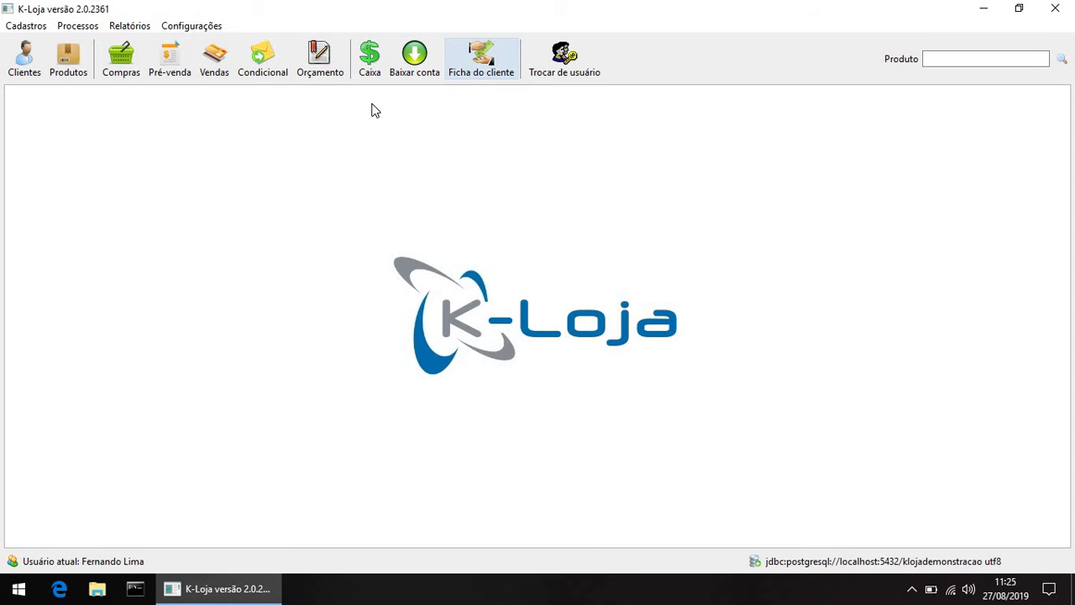
Step: Start a new sale for the customer's code with the seller code and add the ampoule product
{"action": "left_click", "coordinate": [89, 27]}
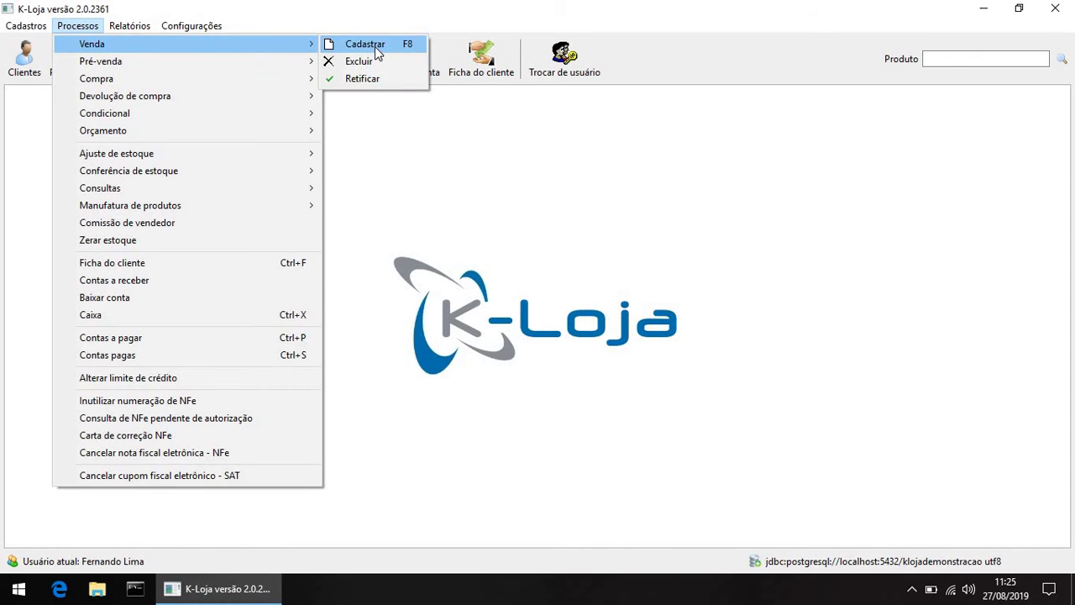
{"action": "left_click", "coordinate": [366, 44]}
{"action": "type", "text": "33"}
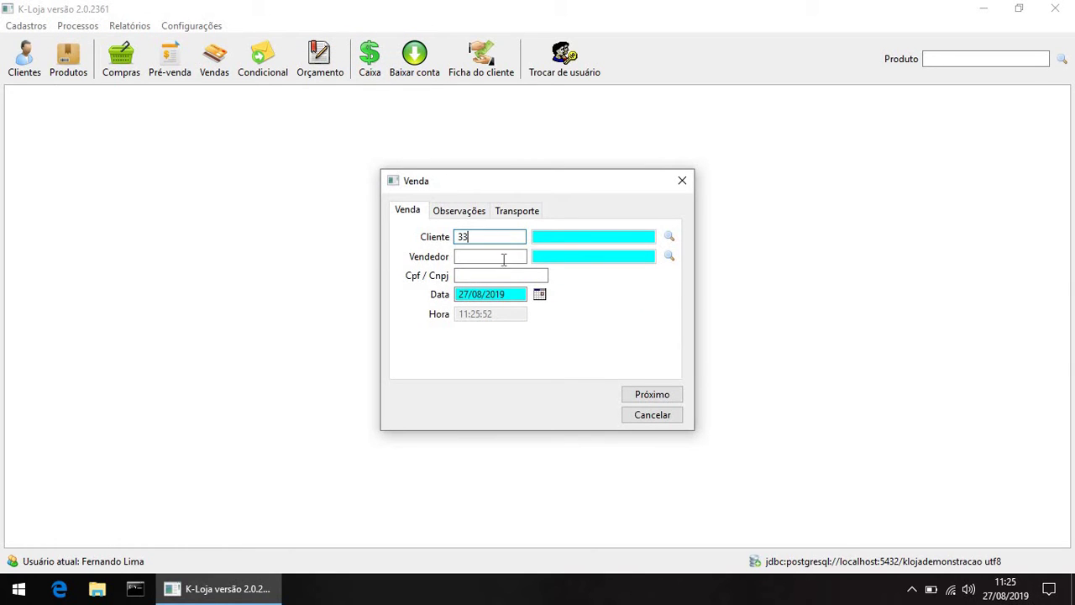
{"action": "key", "text": "Tab"}
{"action": "type", "text": "1"}
{"action": "key", "text": "Tab"}
{"action": "left_click", "coordinate": [656, 396]}
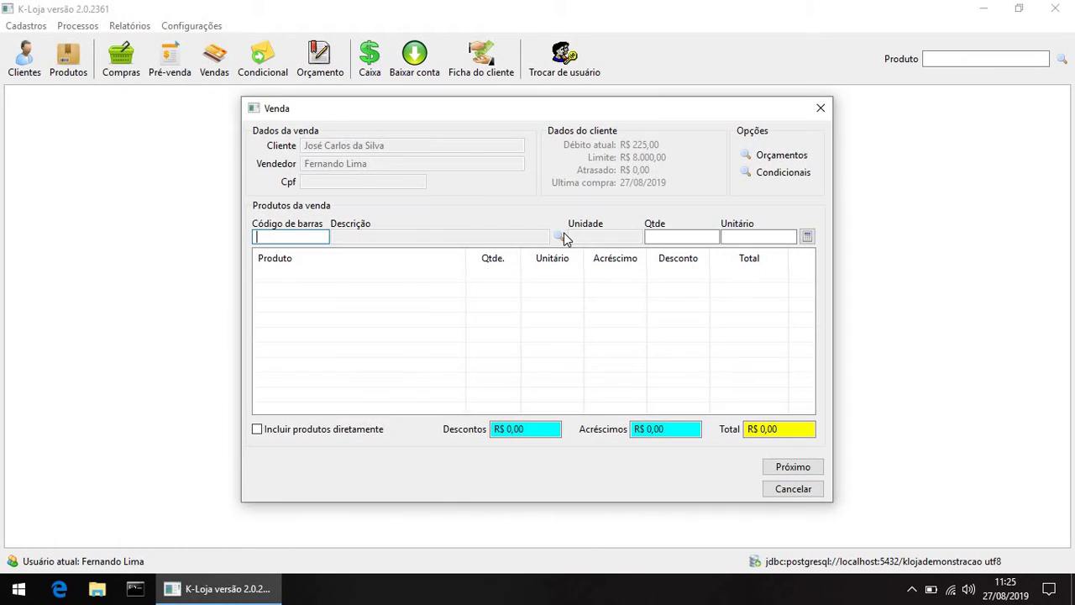
{"action": "left_click", "coordinate": [560, 236]}
{"action": "left_click", "coordinate": [710, 136]}
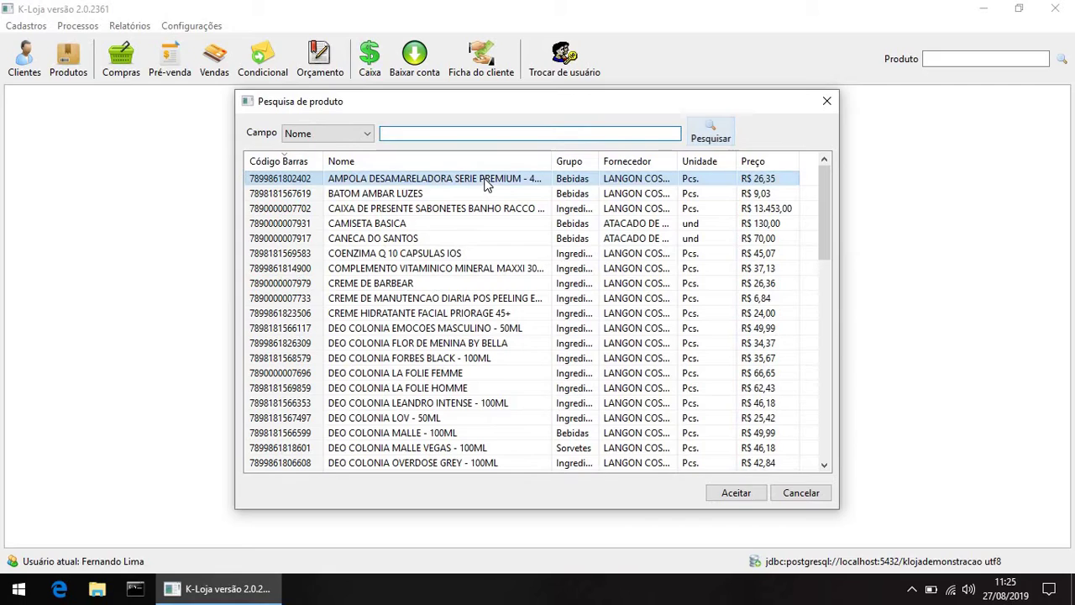
{"action": "key", "text": "Return"}
{"action": "key", "text": "Return"}
{"action": "key", "text": "Return"}
{"action": "key", "text": "Return"}
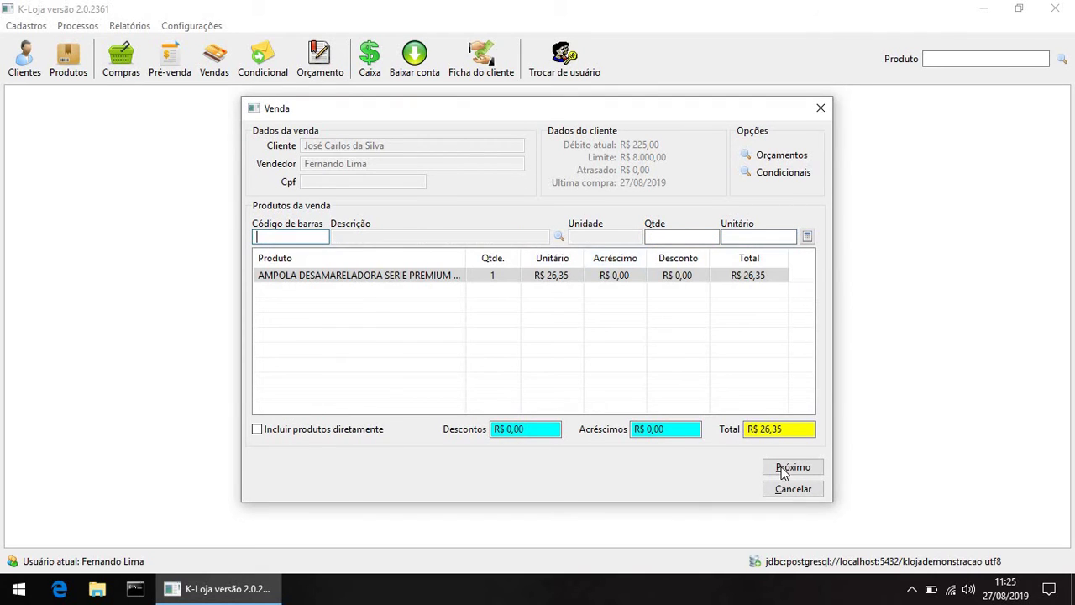
Step: Pay the R$ 26,35 sale by Carne in 30 - 60 - 90 installments and save it
{"action": "left_click", "coordinate": [781, 467]}
{"action": "left_click", "coordinate": [556, 292]}
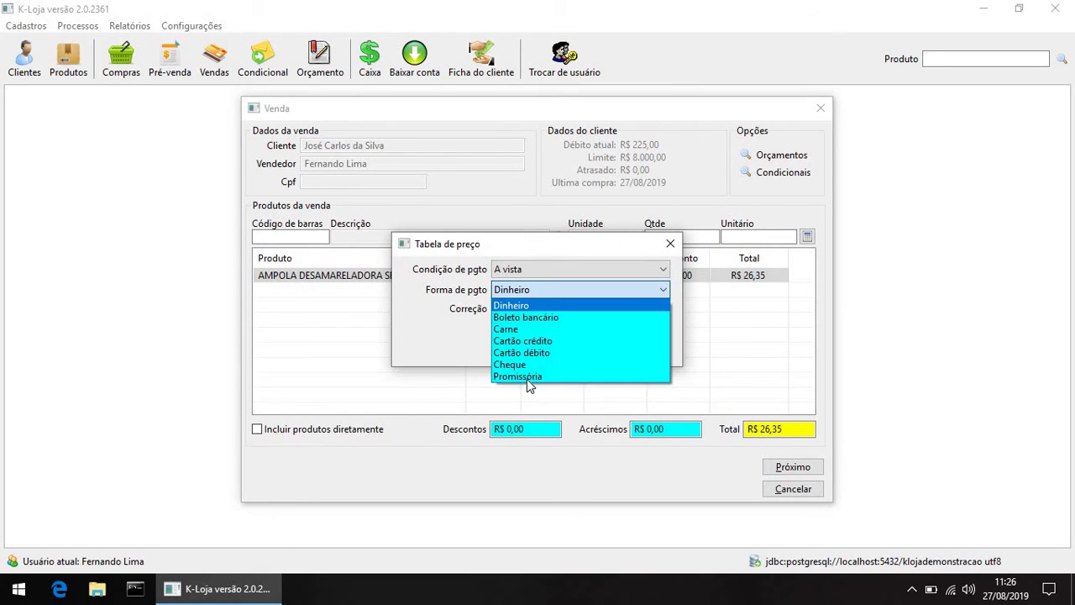
{"action": "left_click", "coordinate": [548, 284]}
{"action": "left_click", "coordinate": [548, 272]}
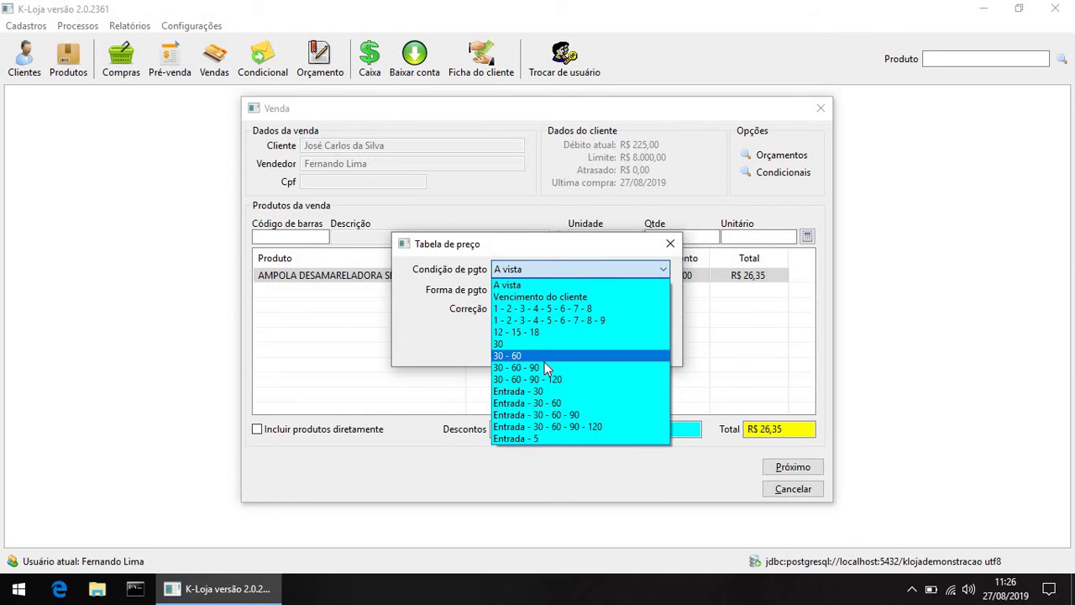
{"action": "left_click", "coordinate": [639, 330]}
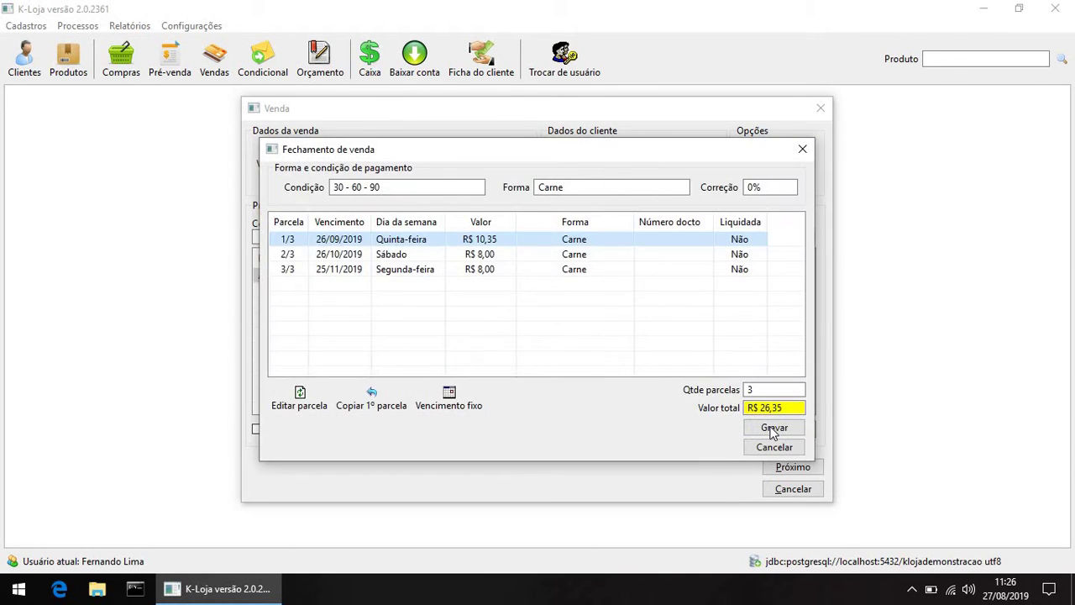
{"action": "key", "text": "Return"}
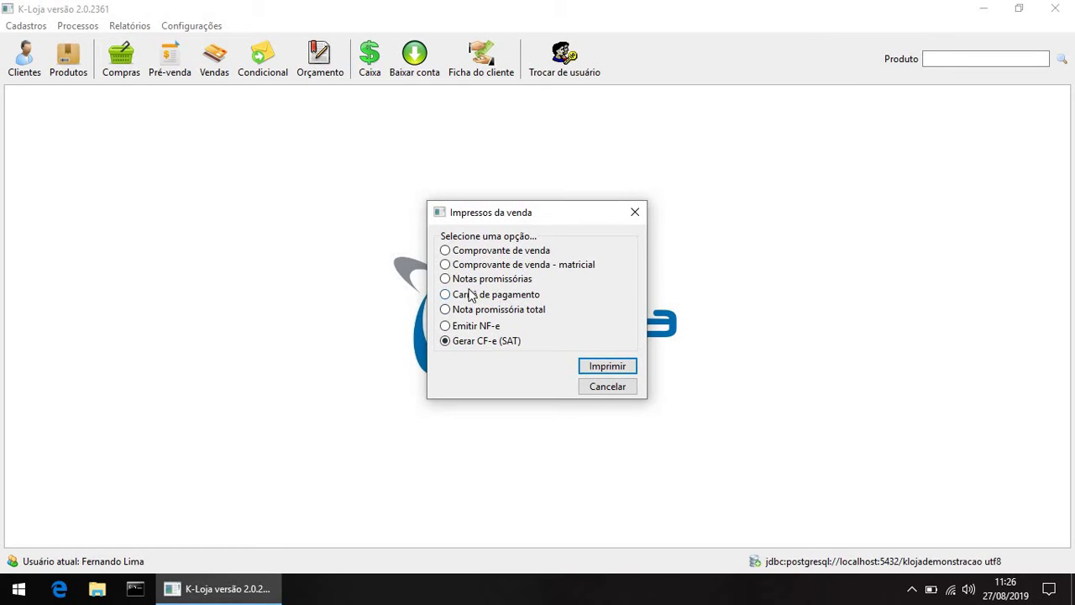
Step: Print the Carnê de pagamento with slips 1/3 R$ 10,35 and 2/3 R$ 8,00, then close the sale windows
{"action": "left_click", "coordinate": [458, 300]}
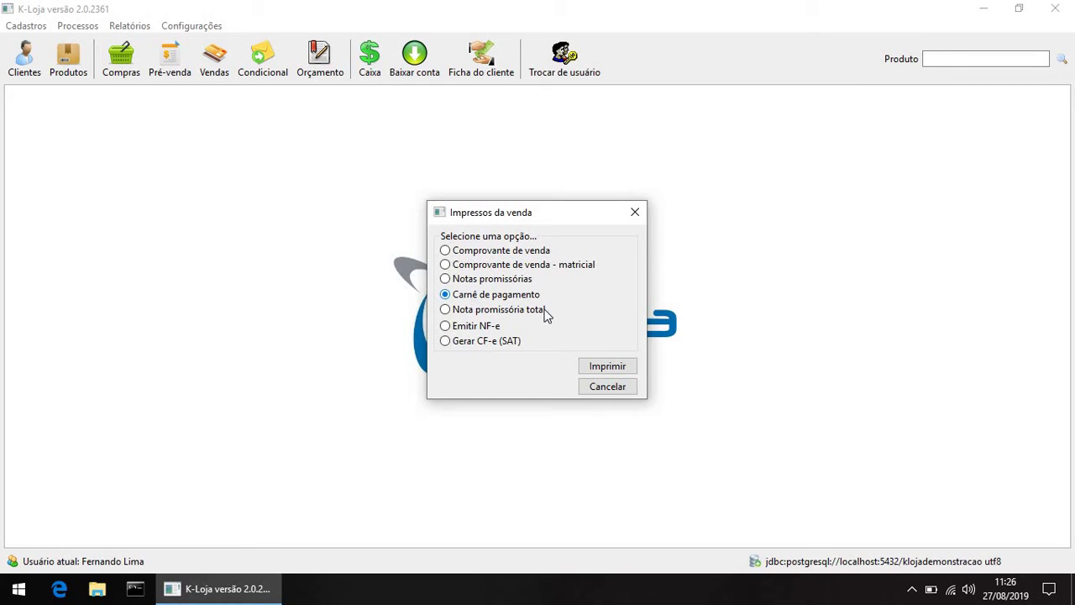
{"action": "left_click", "coordinate": [606, 366]}
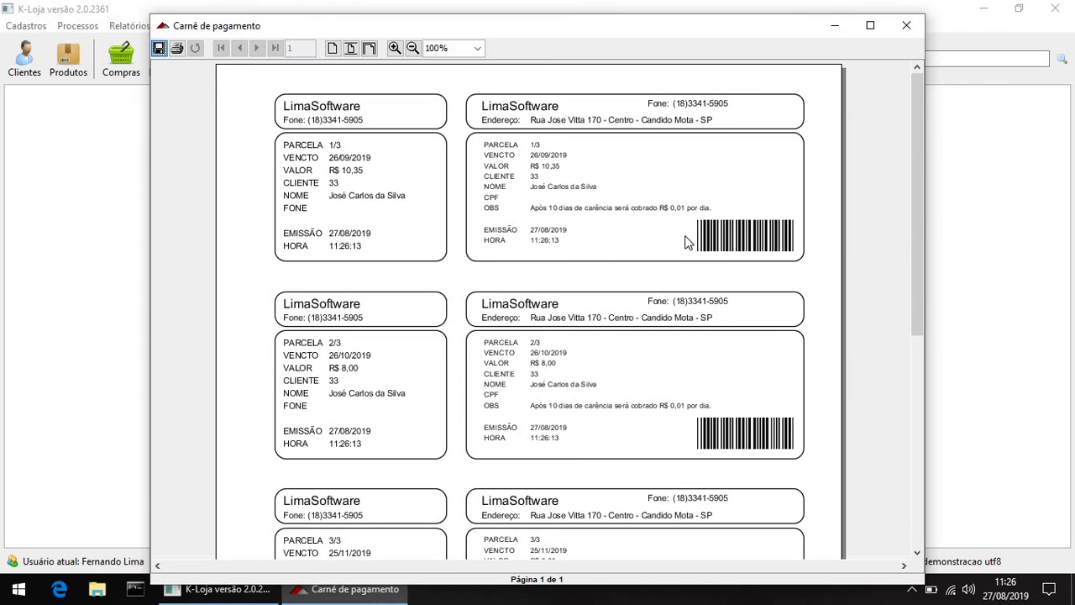
{"action": "left_click", "coordinate": [372, 601]}
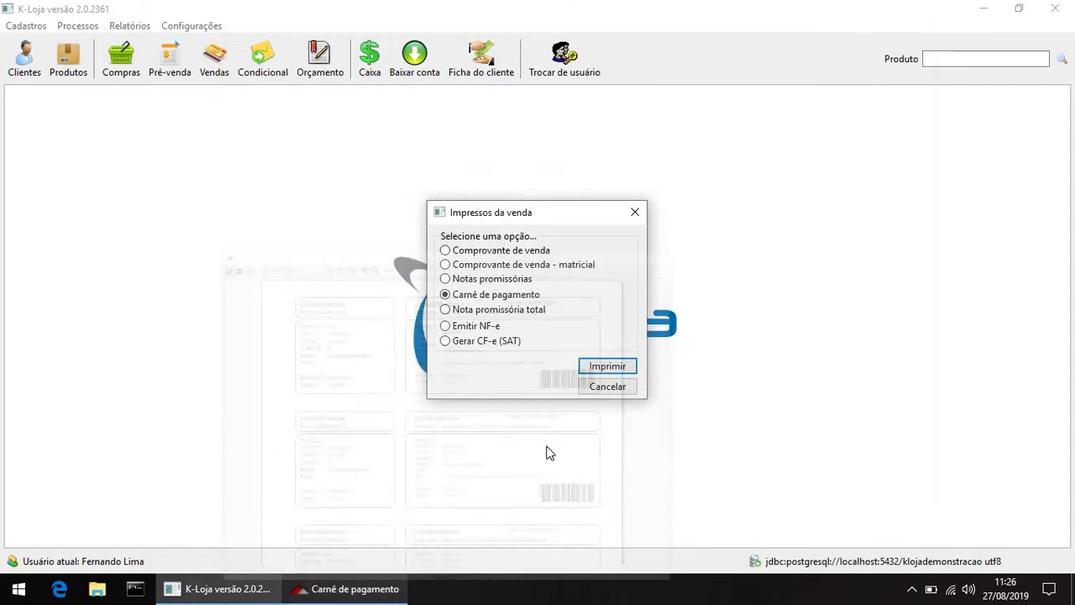
{"action": "left_click", "coordinate": [611, 391]}
{"action": "left_click", "coordinate": [640, 415]}
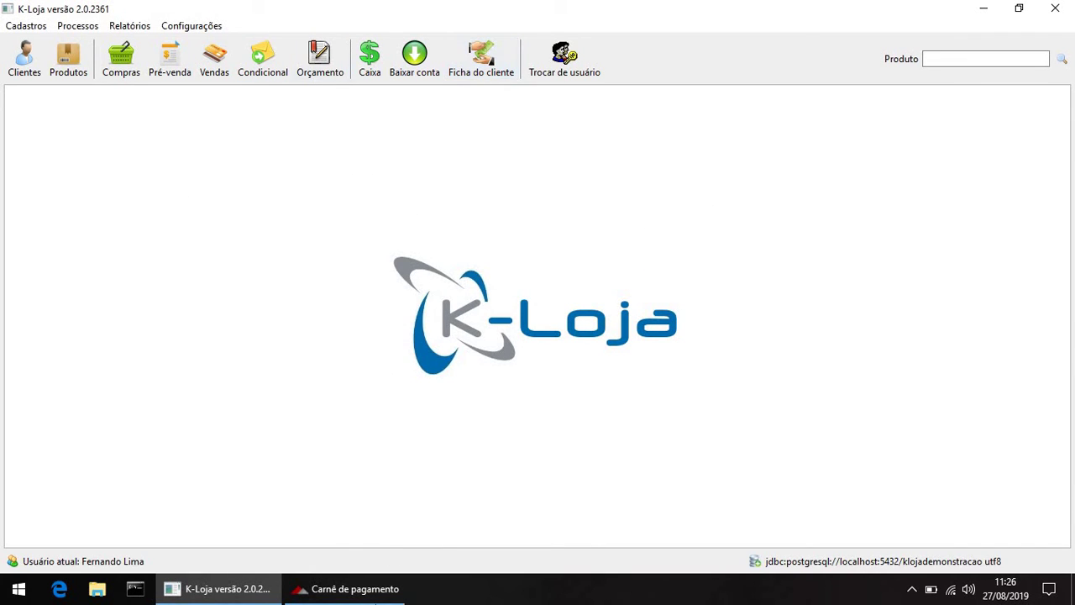
{"action": "left_click", "coordinate": [383, 599]}
{"action": "left_click", "coordinate": [975, 252]}
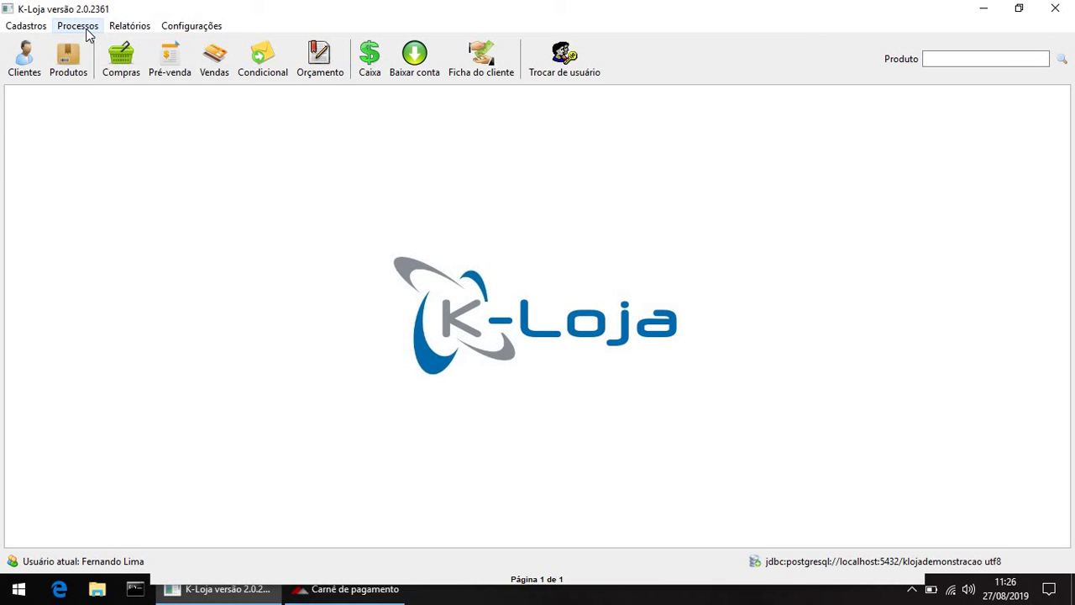
Step: Open Baixar conta from Processos and cancel it without settling anything
{"action": "left_click", "coordinate": [80, 26]}
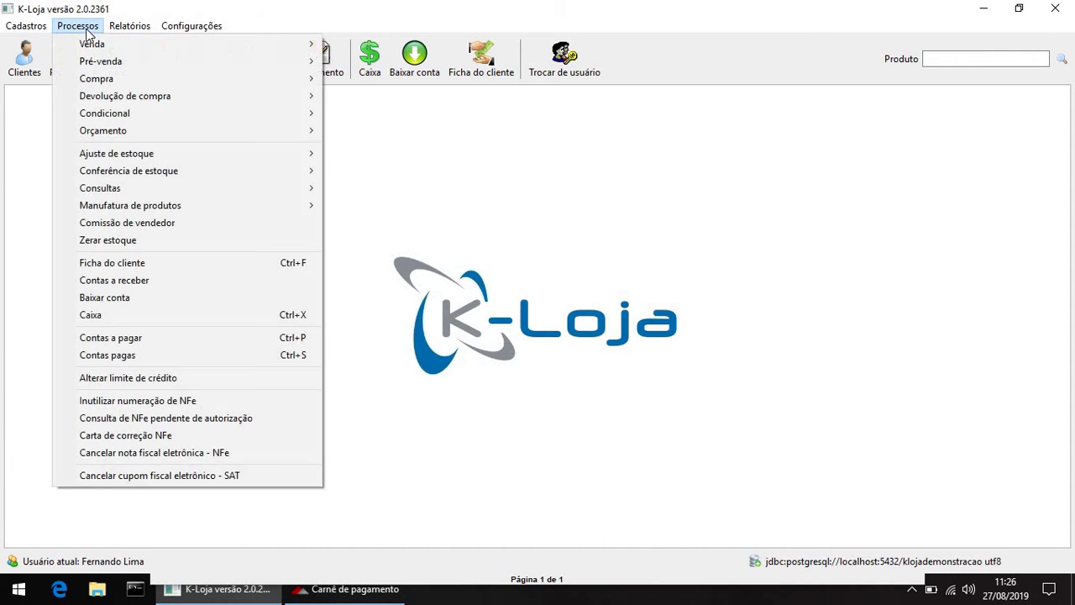
{"action": "left_click", "coordinate": [122, 298]}
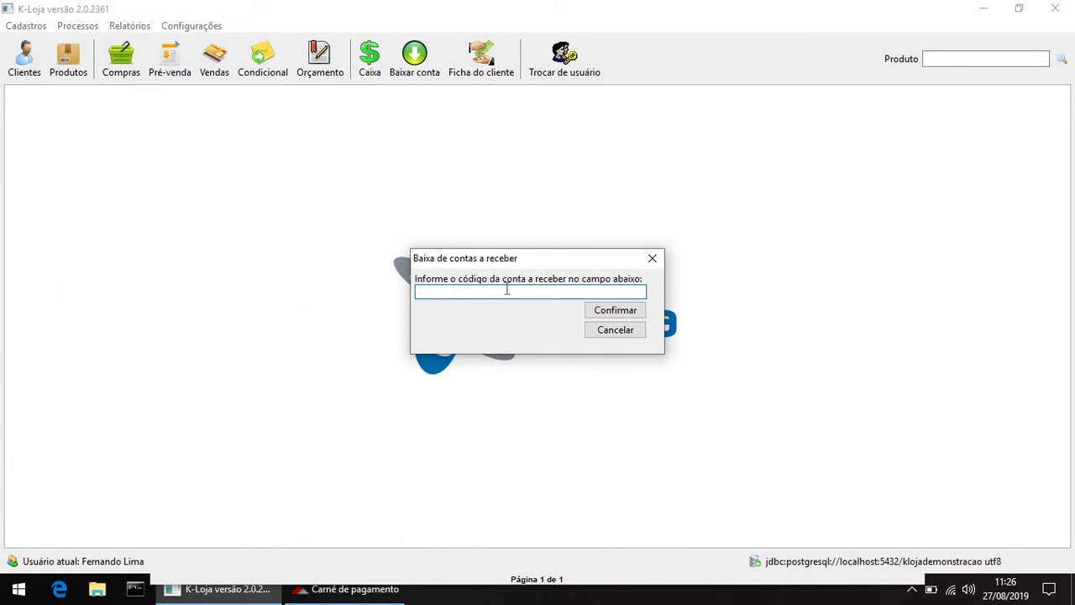
{"action": "left_click", "coordinate": [349, 589]}
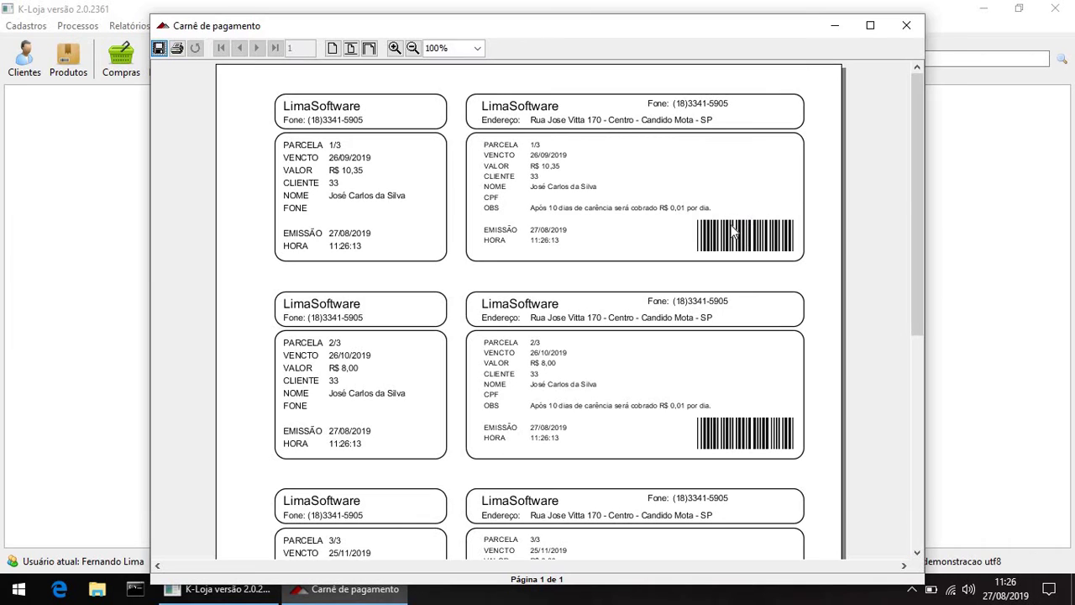
{"action": "left_click", "coordinate": [948, 247]}
{"action": "left_click", "coordinate": [512, 291]}
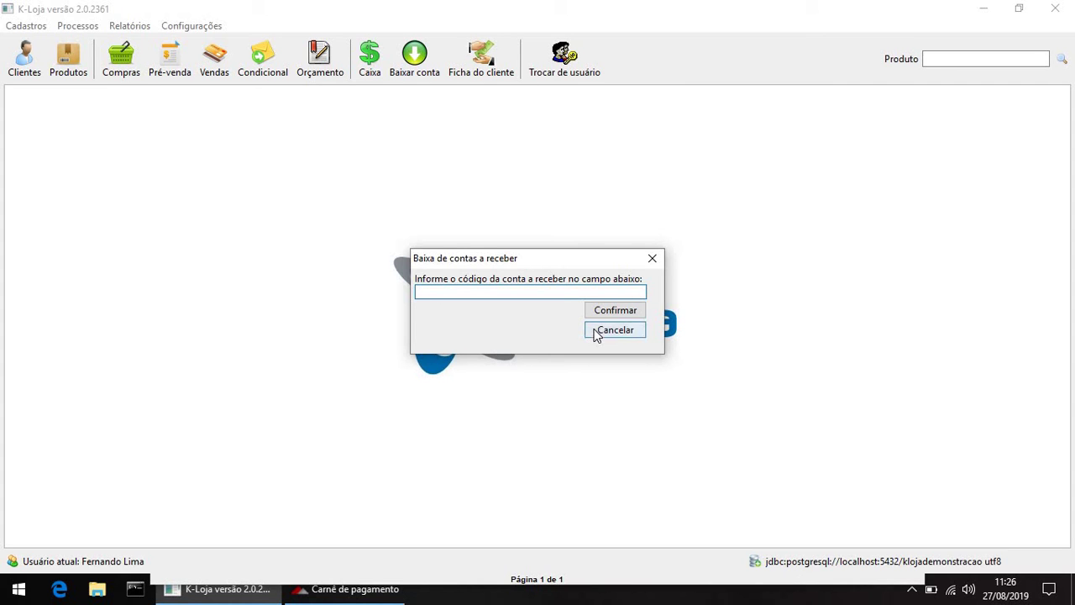
{"action": "key", "text": "Escape"}
Step: Bring the carnê preview forward and close it
{"action": "left_click", "coordinate": [135, 26]}
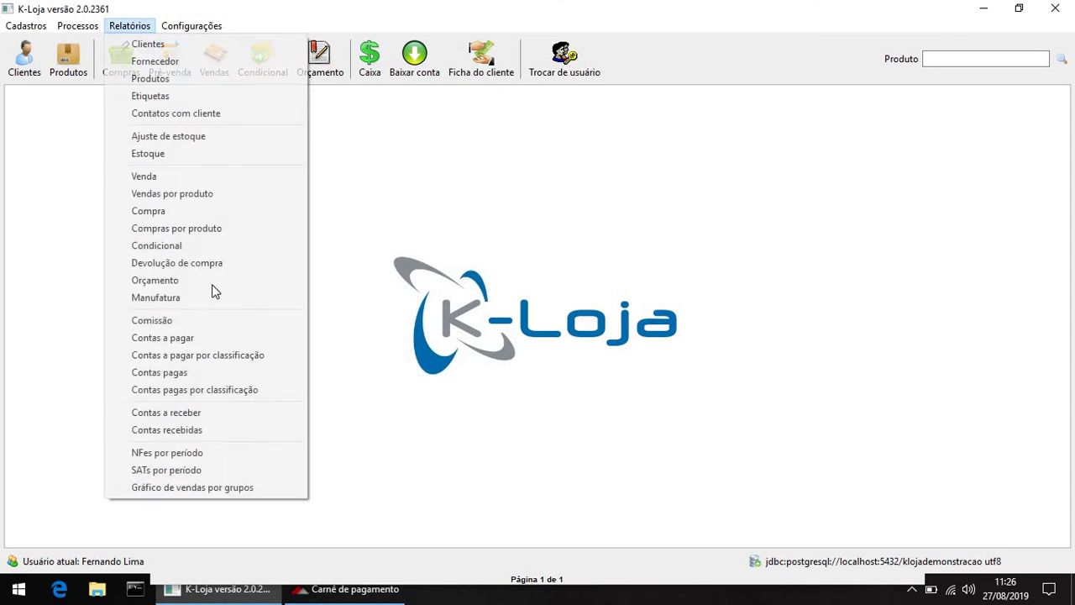
{"action": "left_click", "coordinate": [376, 592]}
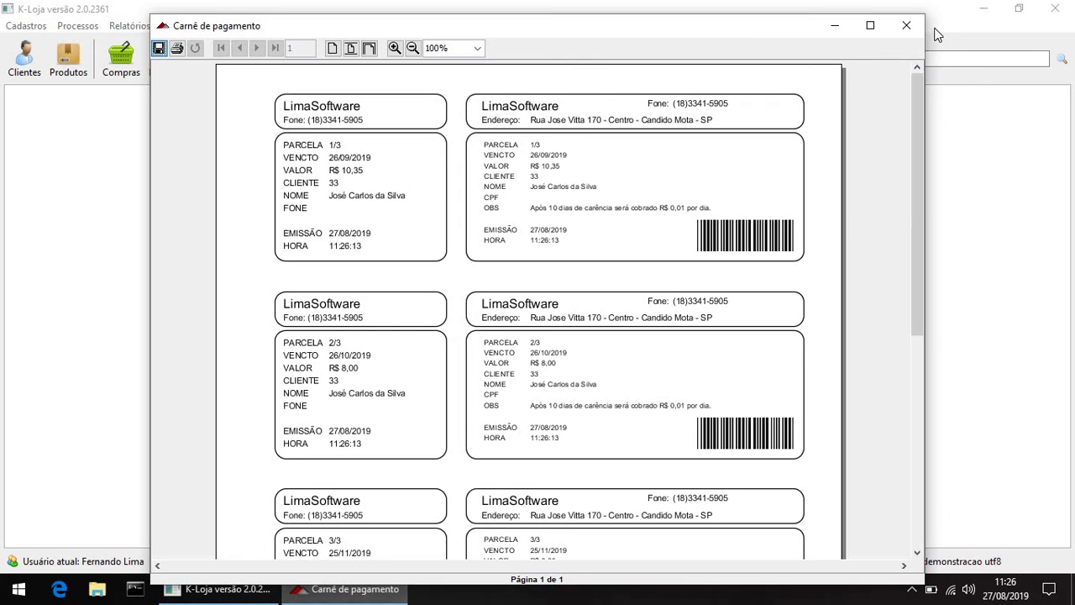
{"action": "left_click", "coordinate": [907, 28]}
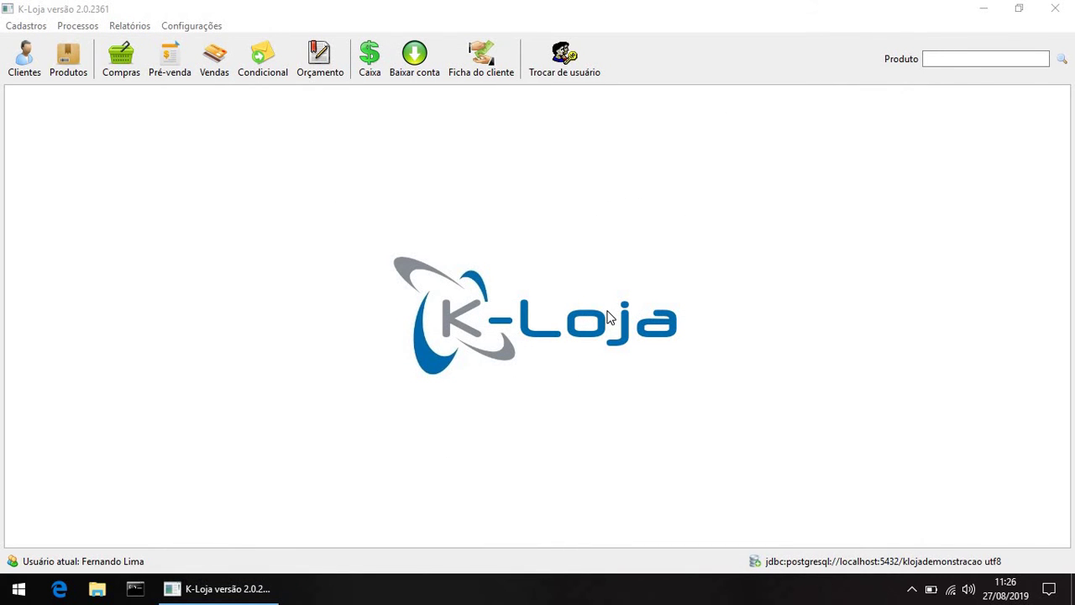